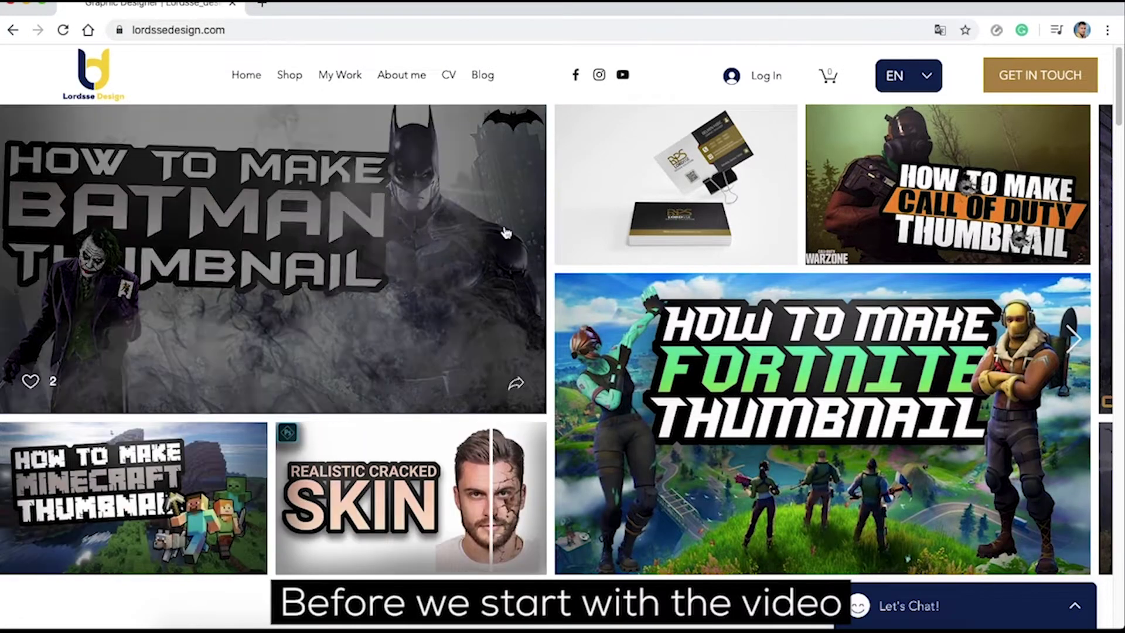
# - Advance the home page thumbnail gallery, browse down the page, then go to Shop
pyautogui.click(1073, 337)
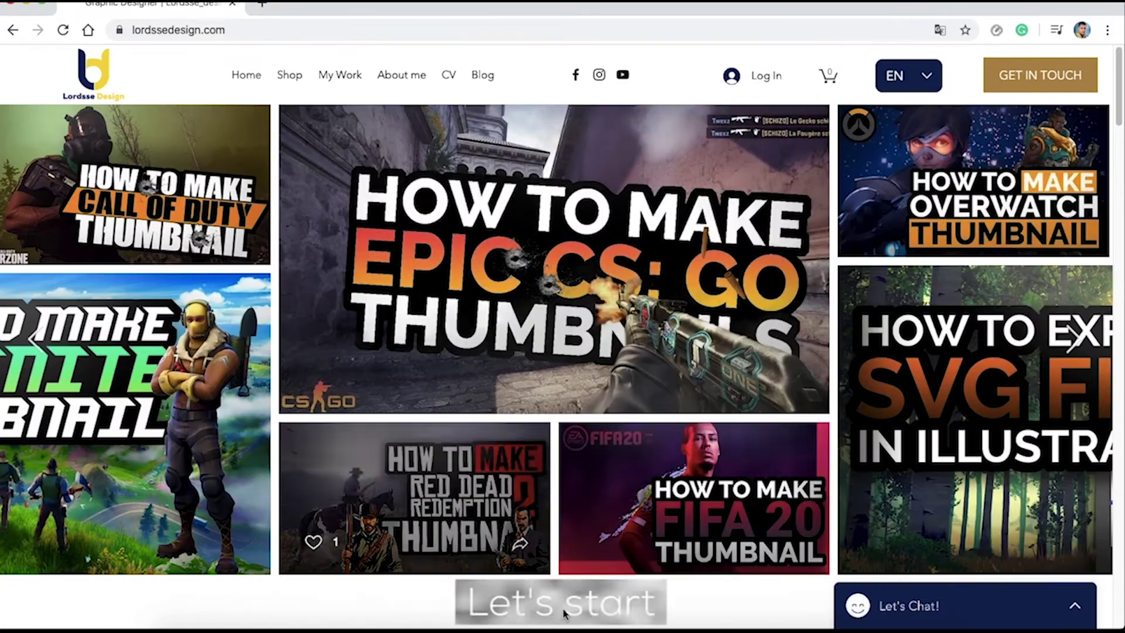
pyautogui.scroll(-3, 522, 422)
pyautogui.scroll(-7, 506, 352)
pyautogui.scroll(-4, 506, 352)
pyautogui.scroll(-2, 697, 363)
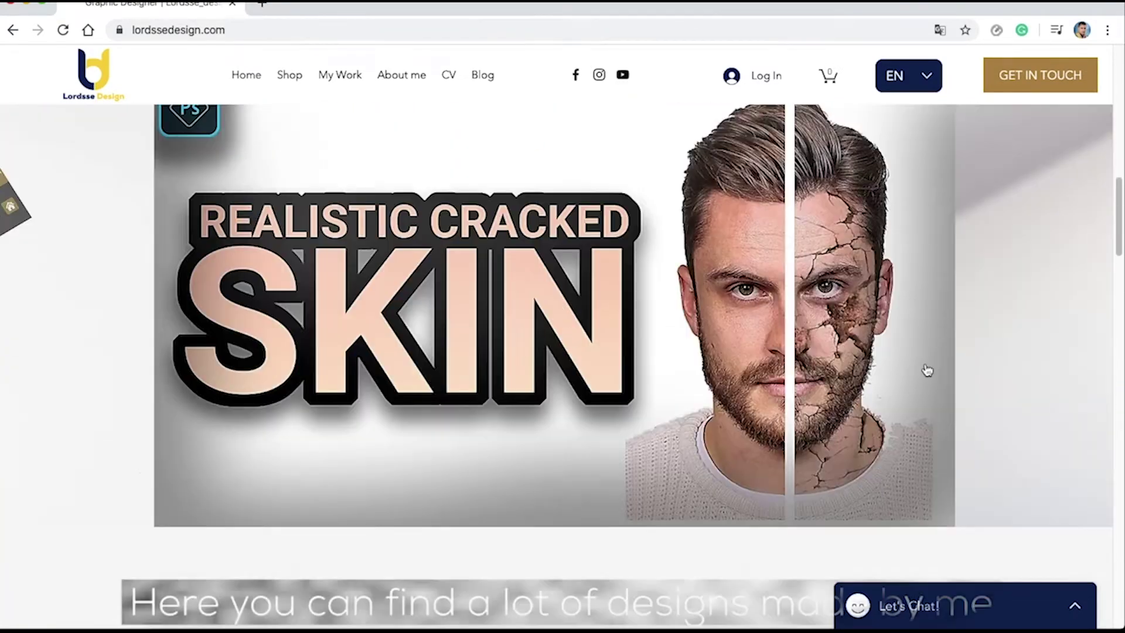
pyautogui.scroll(-2, 746, 316)
pyautogui.scroll(-2, 746, 317)
pyautogui.scroll(-5, 550, 374)
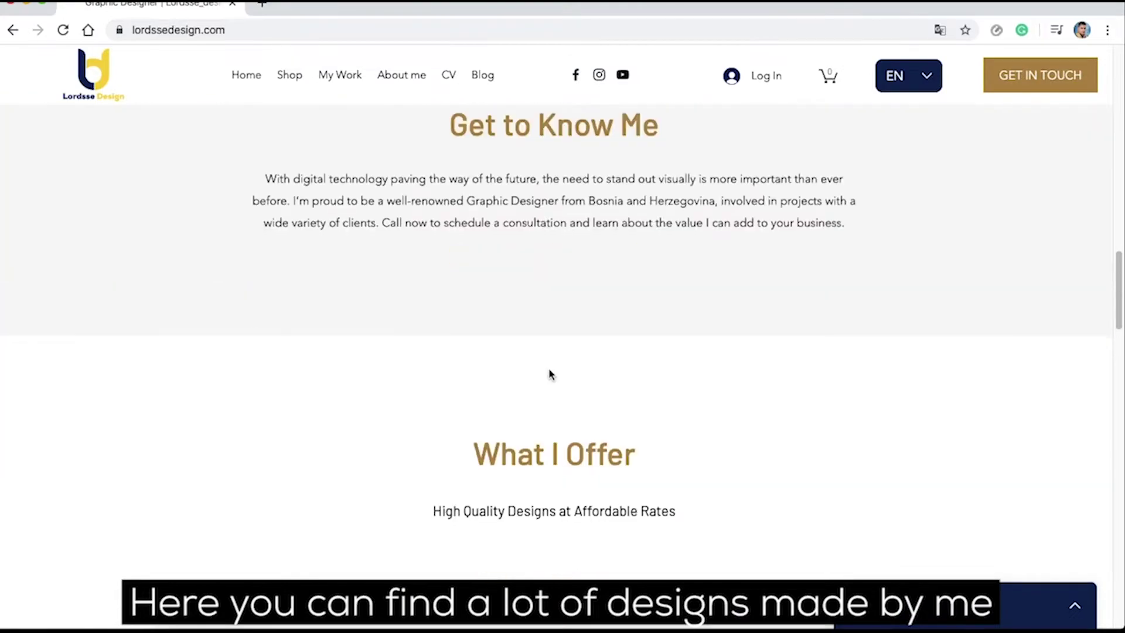
pyautogui.scroll(-3, 720, 454)
pyautogui.scroll(-5, 507, 352)
pyautogui.scroll(-5, 507, 394)
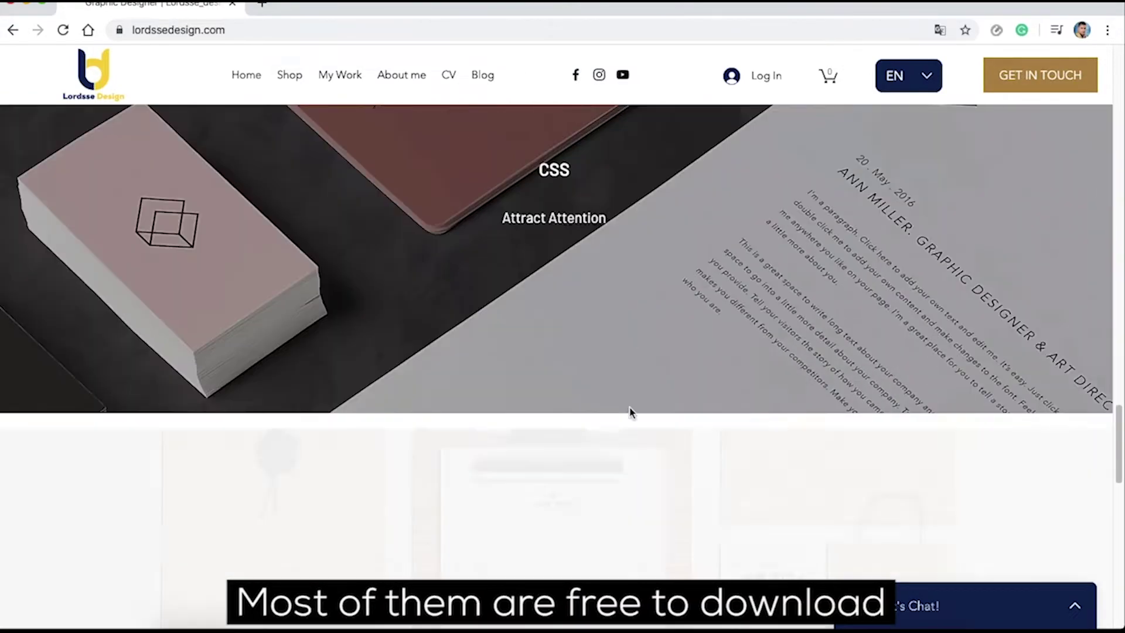
pyautogui.scroll(-5, 627, 410)
pyautogui.scroll(-4, 562, 377)
pyautogui.scroll(-2, 582, 356)
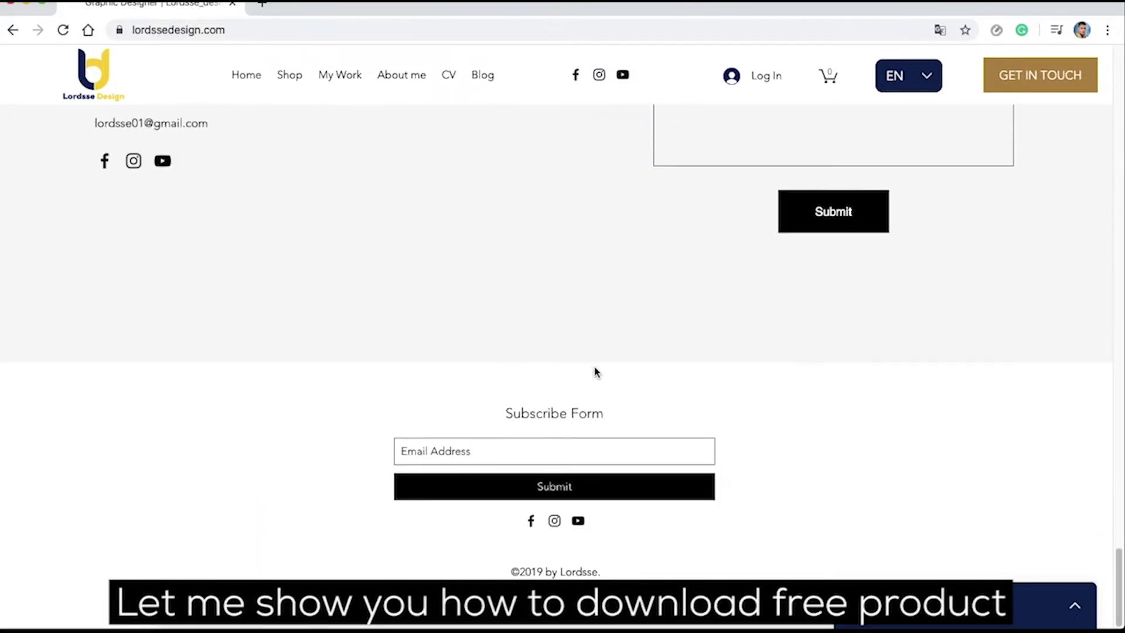
pyautogui.scroll(15, 596, 371)
pyautogui.click(290, 75)
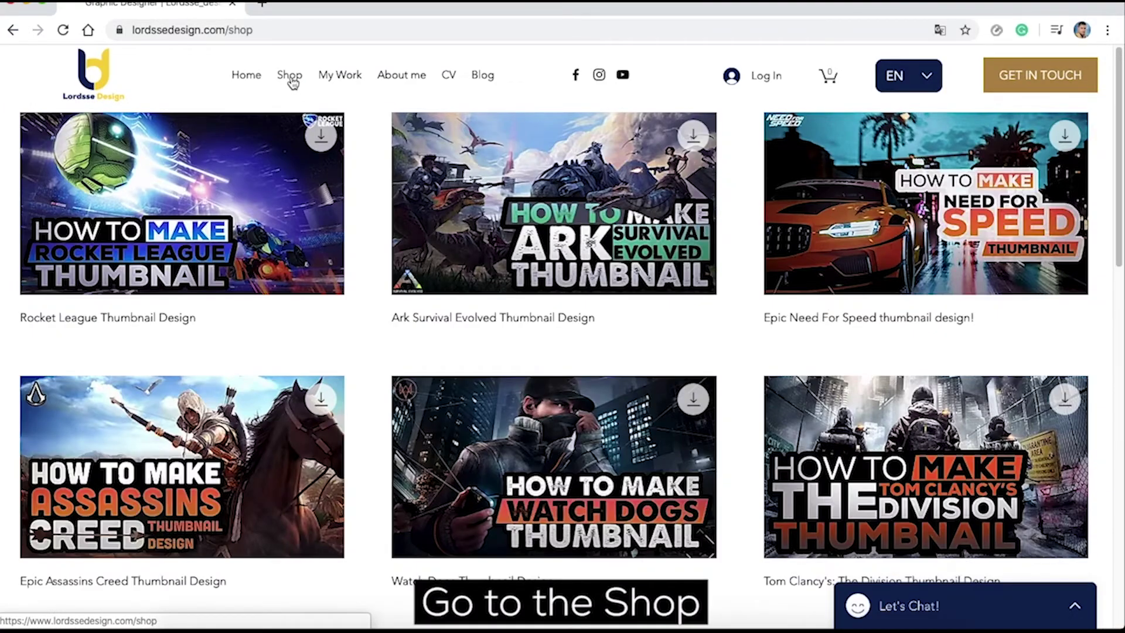
# - Click Load More twice so more thumbnail designs appear in the shop grid
pyautogui.scroll(-1, 321, 275)
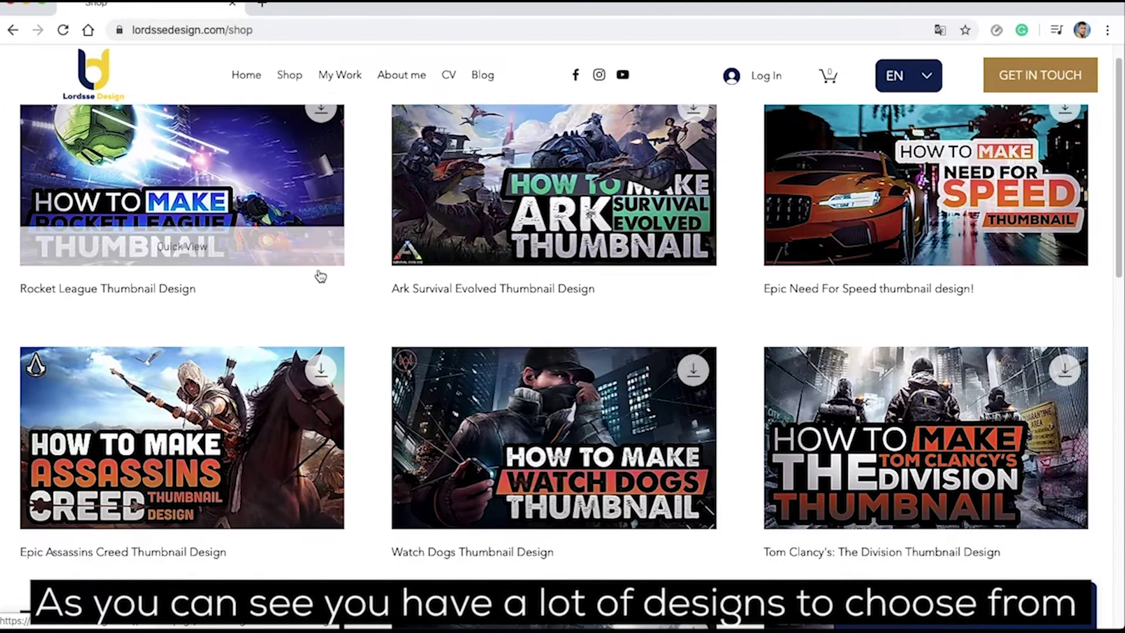
pyautogui.scroll(-10, 320, 276)
pyautogui.click(555, 446)
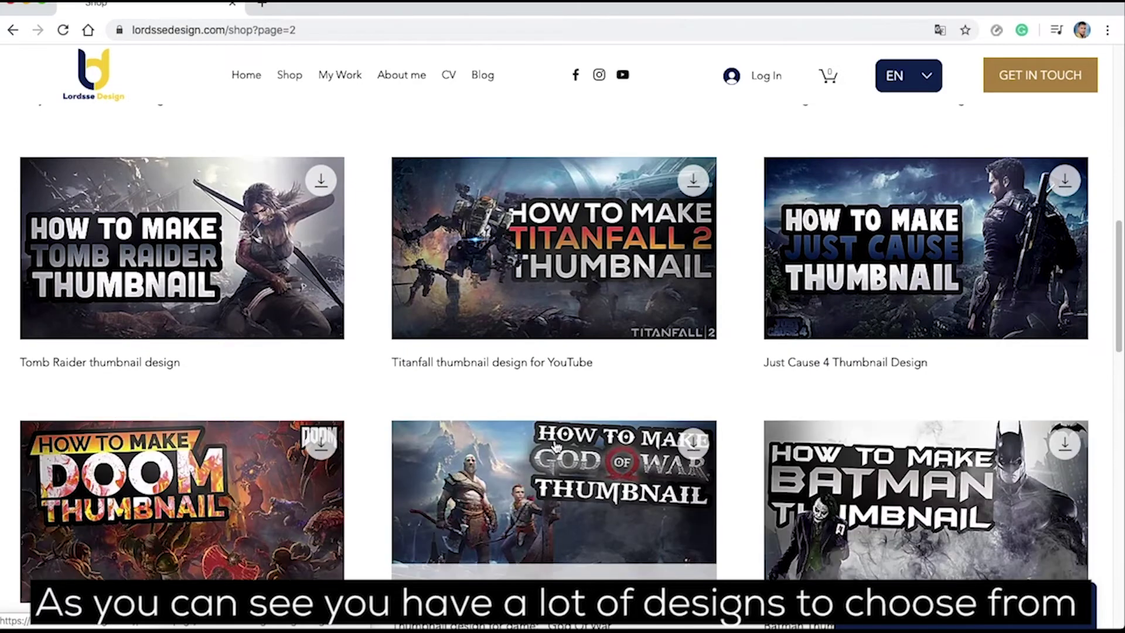
pyautogui.scroll(-7, 645, 474)
pyautogui.scroll(-2, 803, 503)
pyautogui.scroll(-5, 745, 609)
pyautogui.scroll(-5, 545, 391)
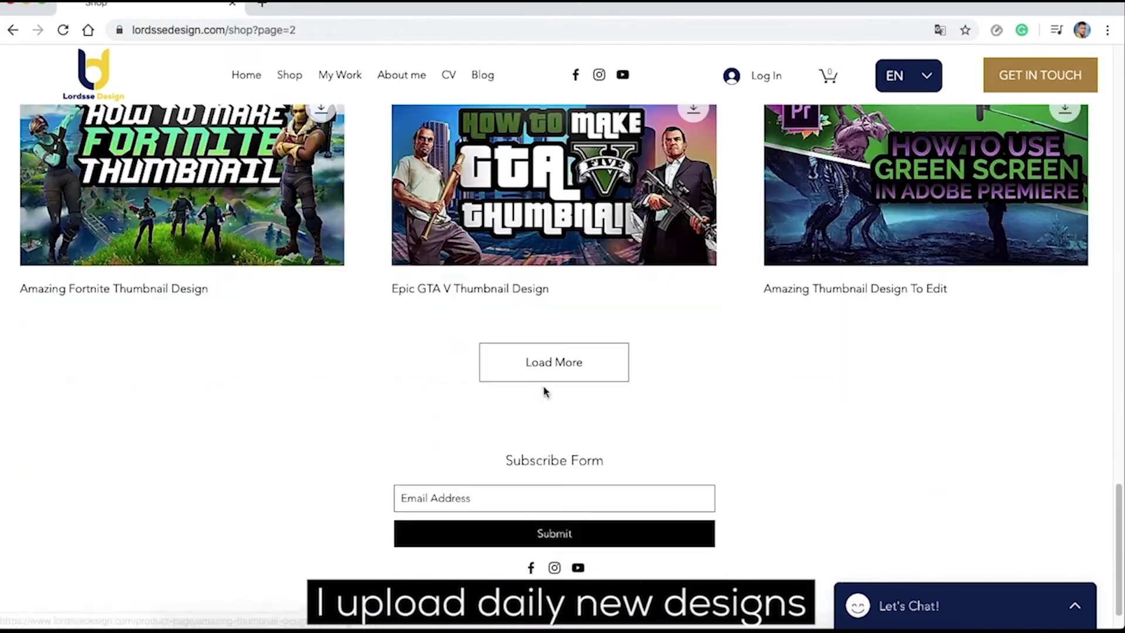
pyautogui.click(553, 362)
# - Scroll back to the Ark row and open the Ark Survival Evolved thumbnail product page
pyautogui.scroll(-2, 527, 410)
pyautogui.scroll(-2, 526, 505)
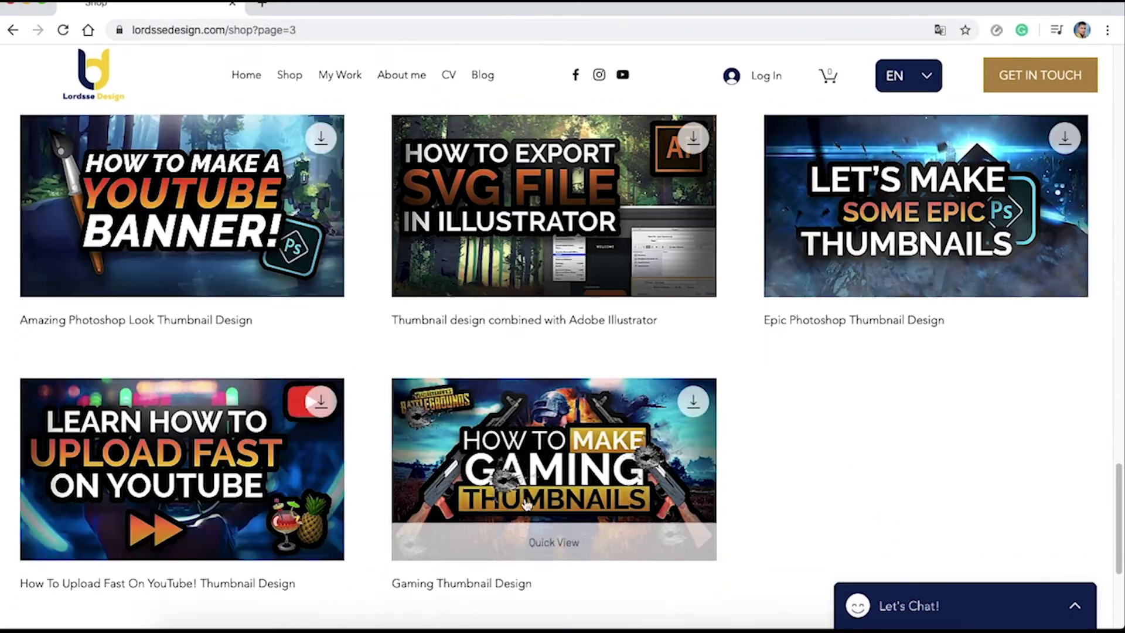
pyautogui.scroll(-1, 526, 505)
pyautogui.scroll(6, 633, 359)
pyautogui.scroll(8, 638, 322)
pyautogui.scroll(10, 438, 300)
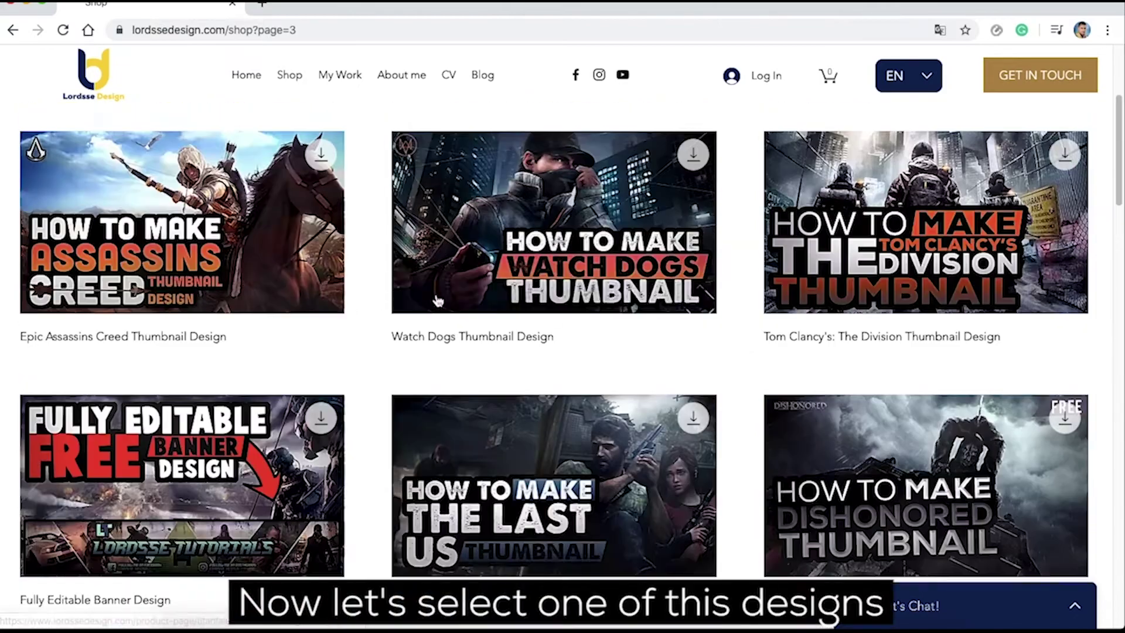
pyautogui.scroll(4, 438, 300)
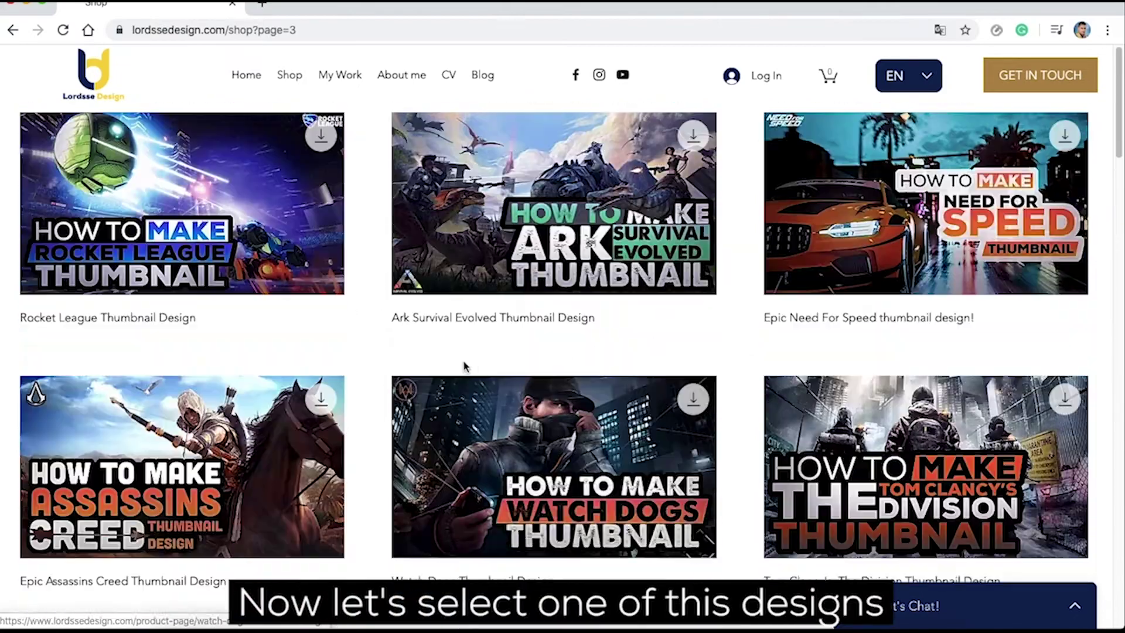
pyautogui.click(621, 215)
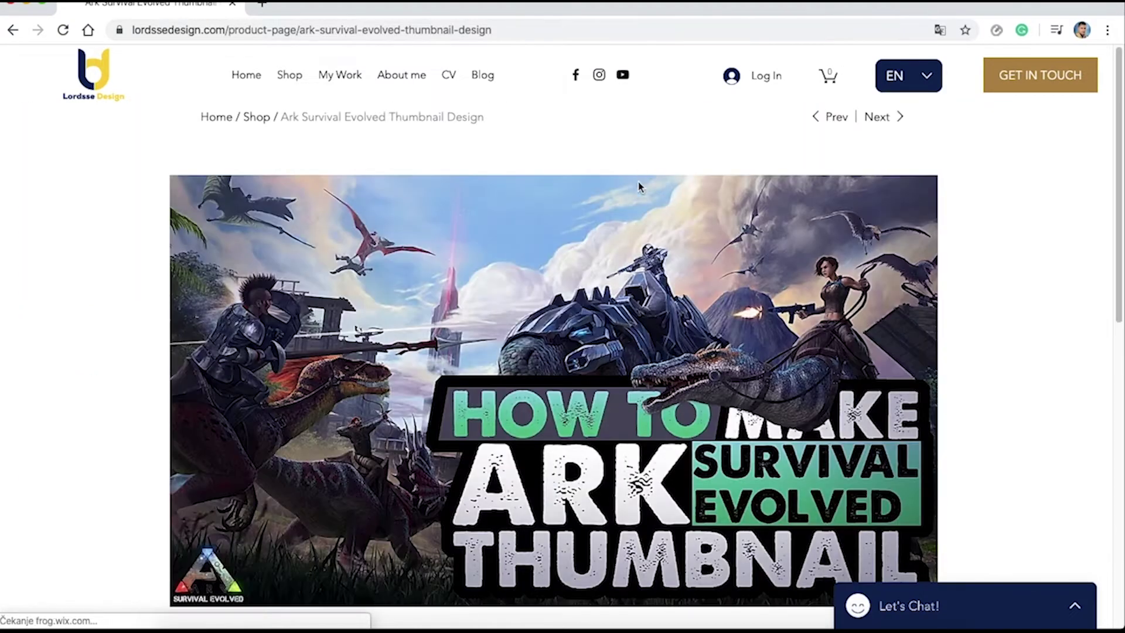
# - Highlight the Ark product's download instructions, then open the site's Sign Up dialog
pyautogui.scroll(-1, 673, 264)
pyautogui.scroll(-1, 722, 387)
pyautogui.scroll(-3, 680, 409)
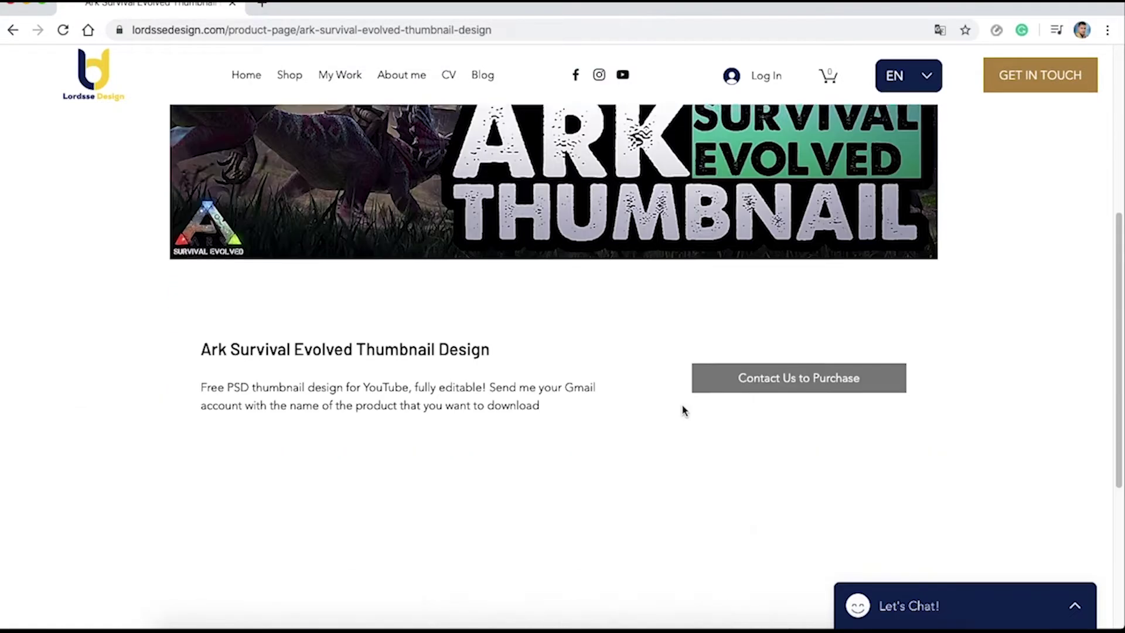
pyautogui.scroll(-1, 679, 412)
pyautogui.scroll(-1, 509, 389)
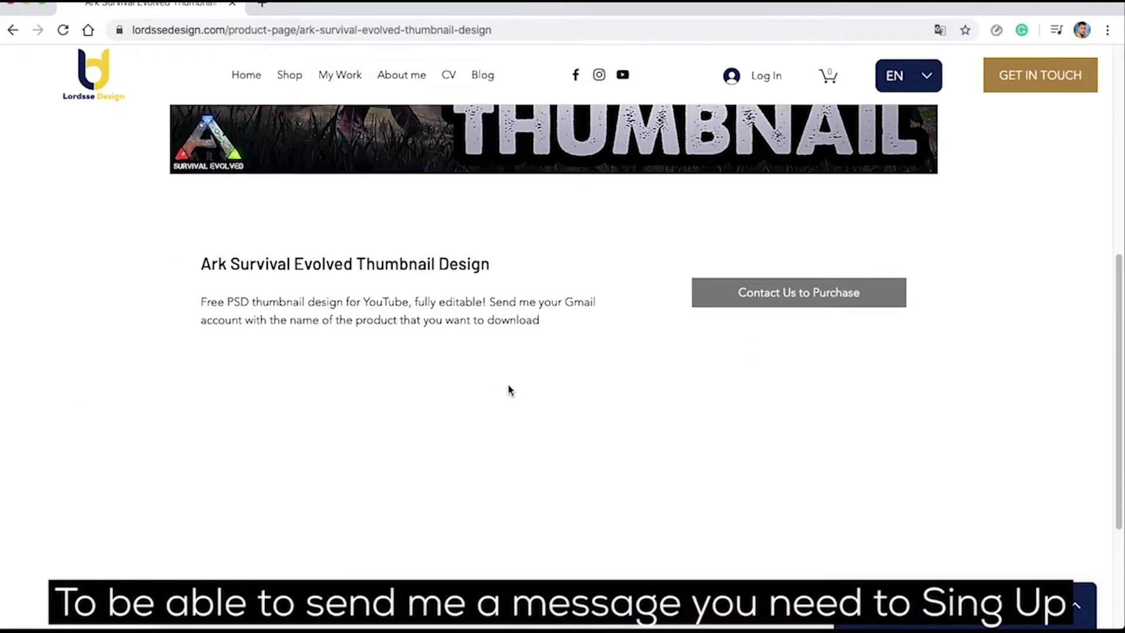
pyautogui.scroll(-1, 761, 299)
pyautogui.moveTo(539, 289); pyautogui.dragTo(487, 268)
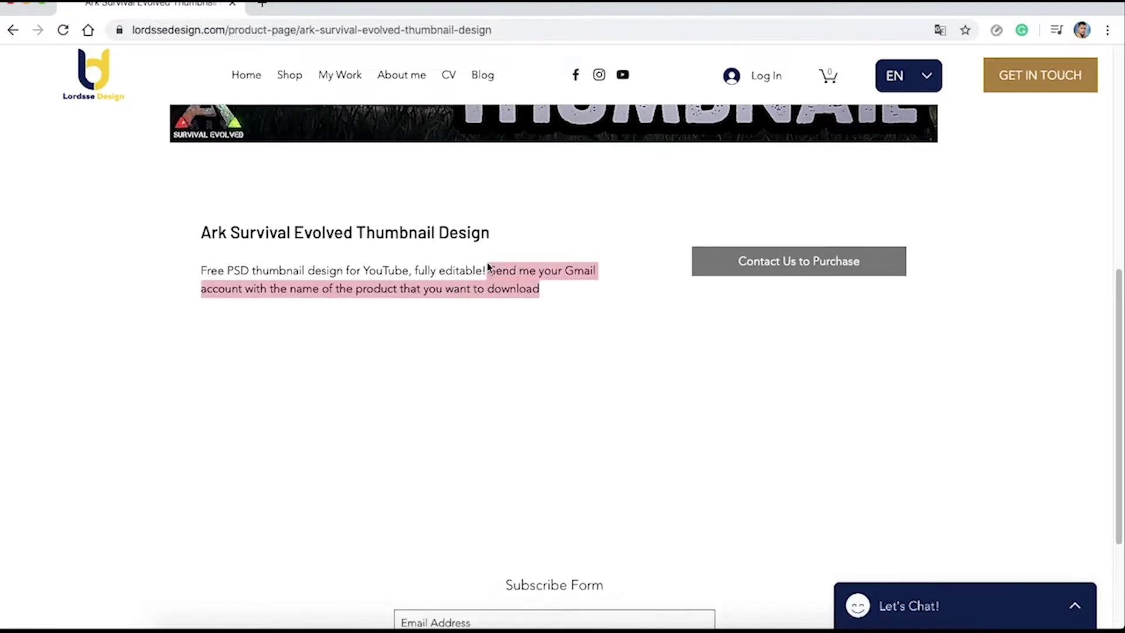
pyautogui.click(491, 265)
pyautogui.click(756, 76)
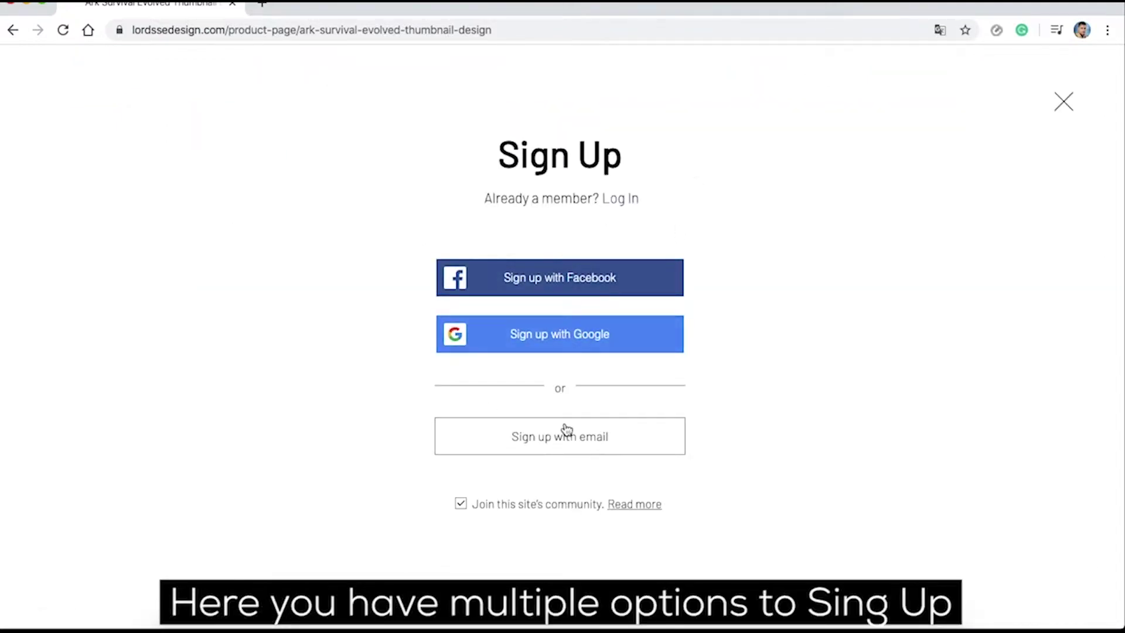
# - Sign up with Google, picking the Google account in the popup
pyautogui.click(566, 355)
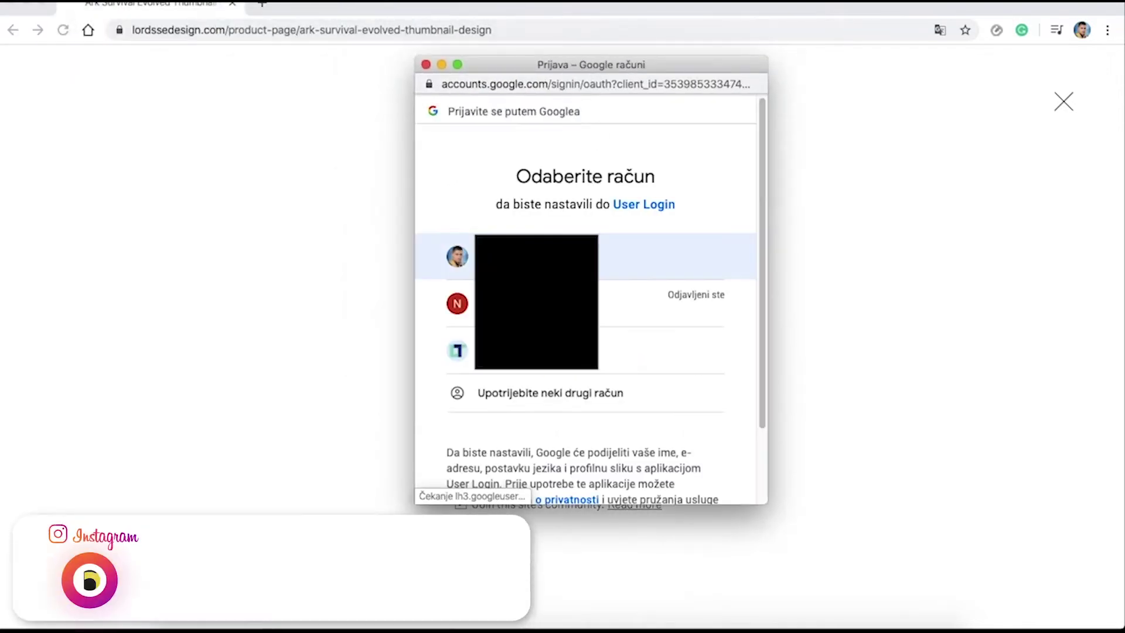
pyautogui.click(536, 303)
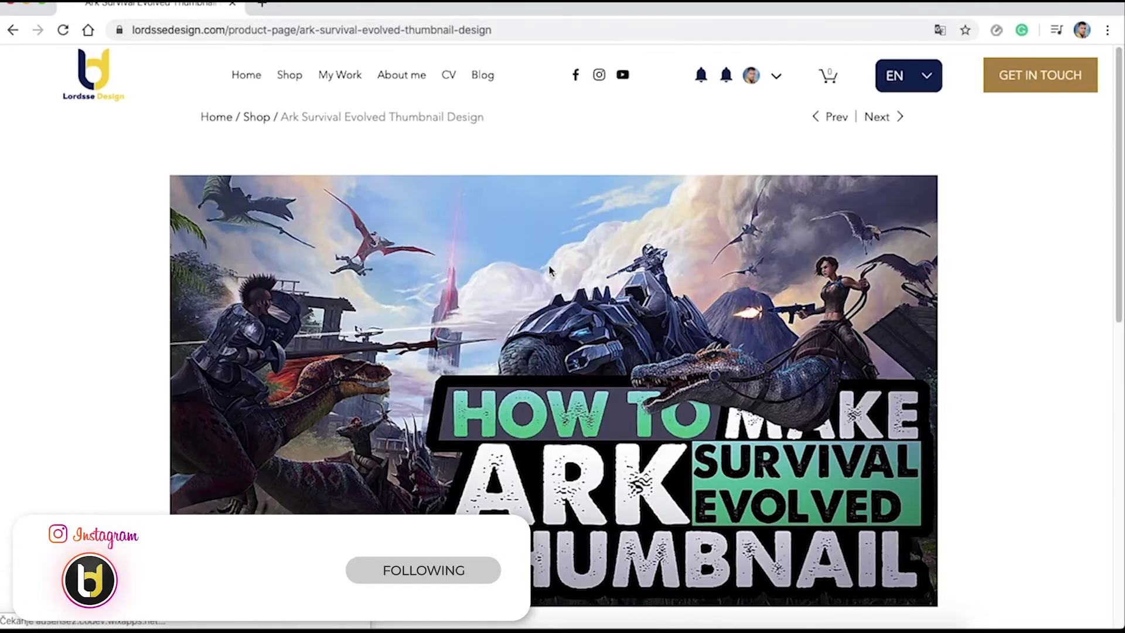
# - Collapse the chat panel, check the logged-in account menu, and scroll to the product title
pyautogui.scroll(-2, 549, 270)
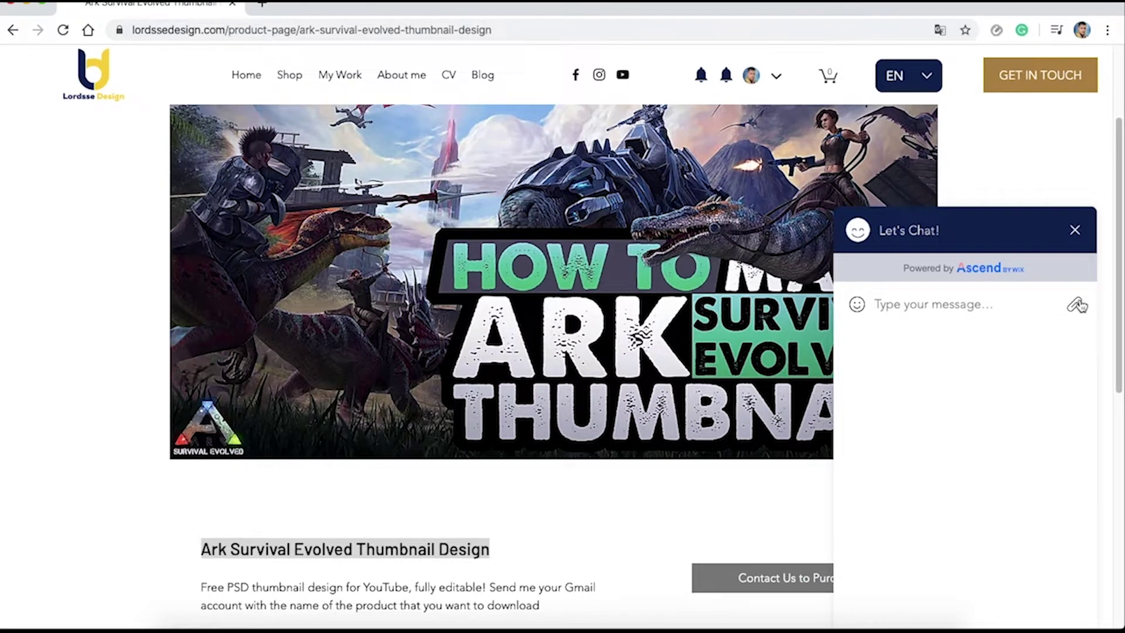
pyautogui.click(1073, 233)
pyautogui.click(775, 78)
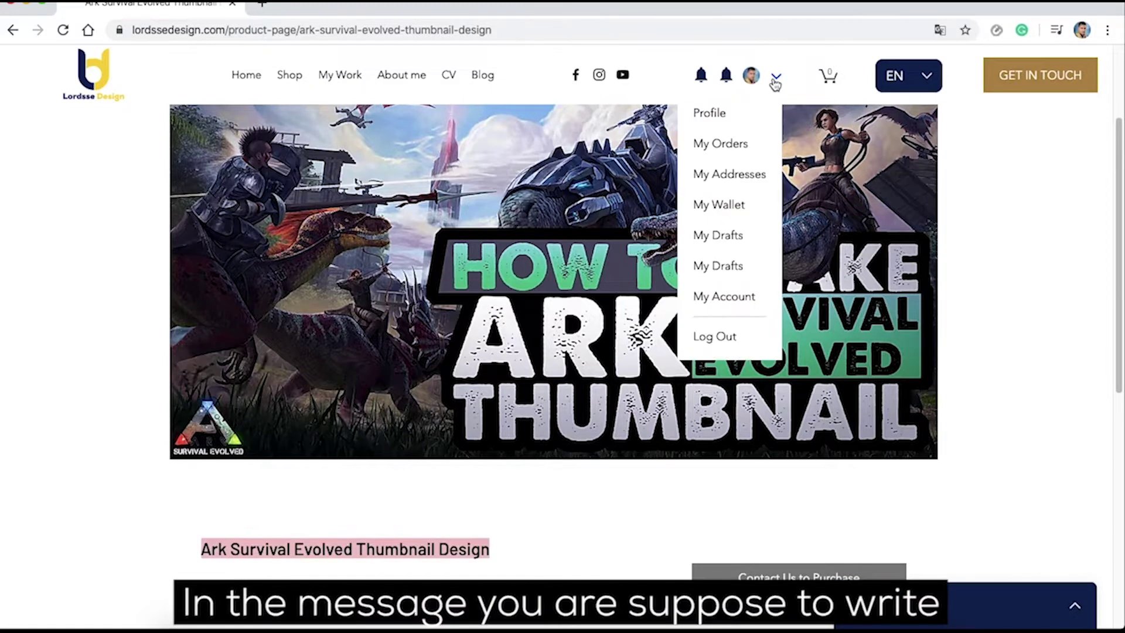
pyautogui.click(1051, 530)
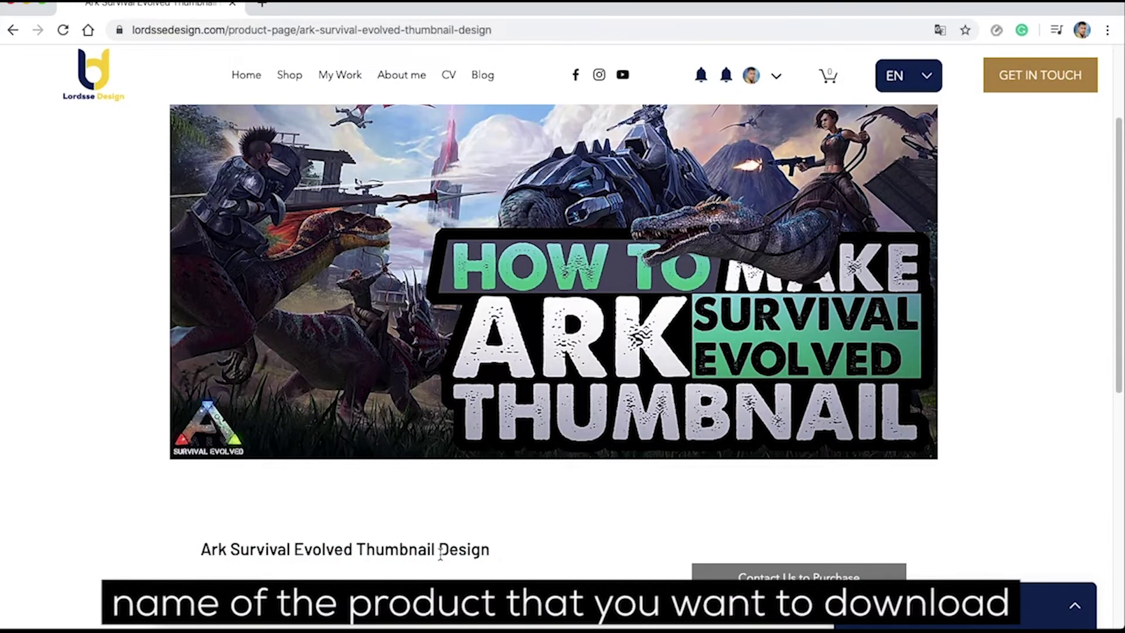
pyautogui.moveTo(440, 552); pyautogui.dragTo(205, 549)
pyautogui.click(509, 561)
pyautogui.scroll(-1, 1063, 349)
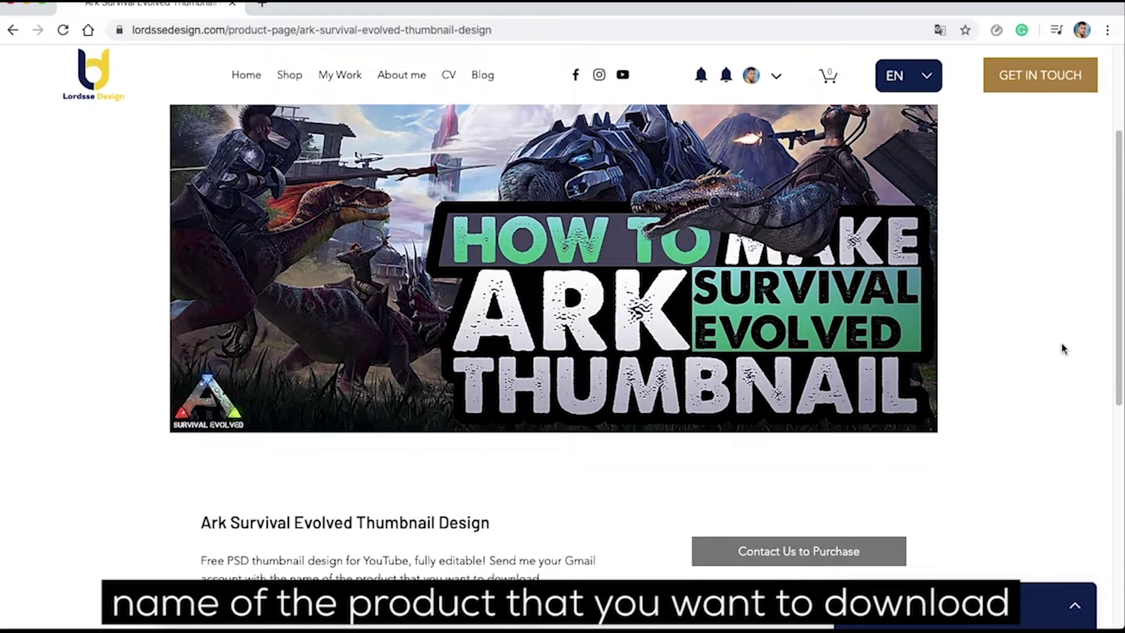
# - Draft the chat message 'Hi, I want to download' followed by the pasted product title
pyautogui.moveTo(524, 531); pyautogui.dragTo(201, 523)
pyautogui.hotkey('ctrl', 'c')
pyautogui.click(941, 601)
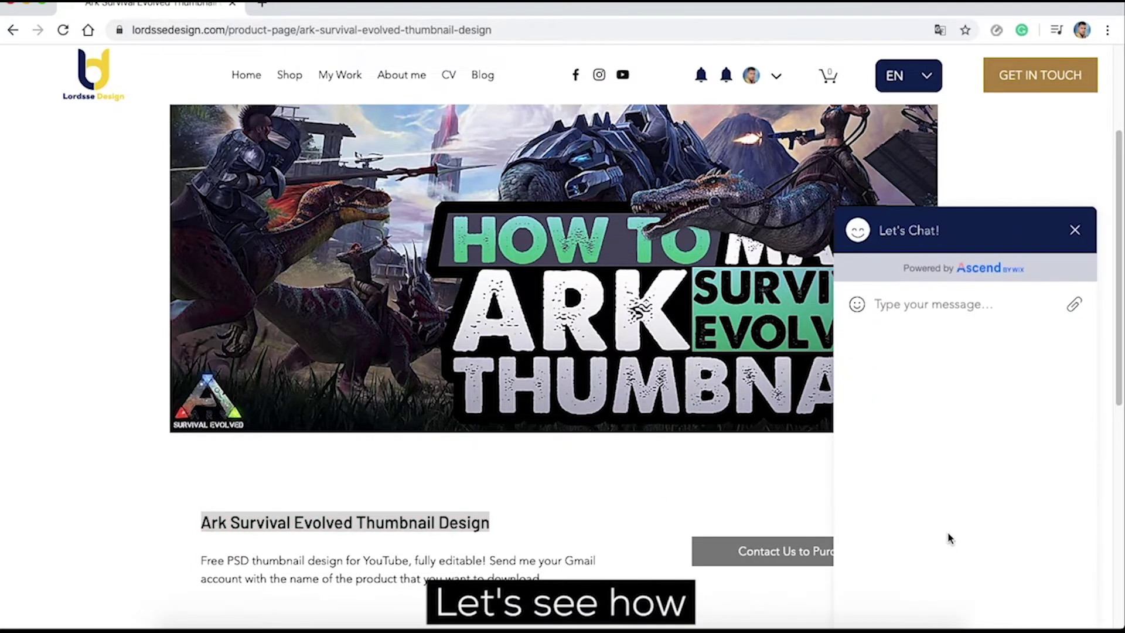
pyautogui.write('Hi, I want to downlo')
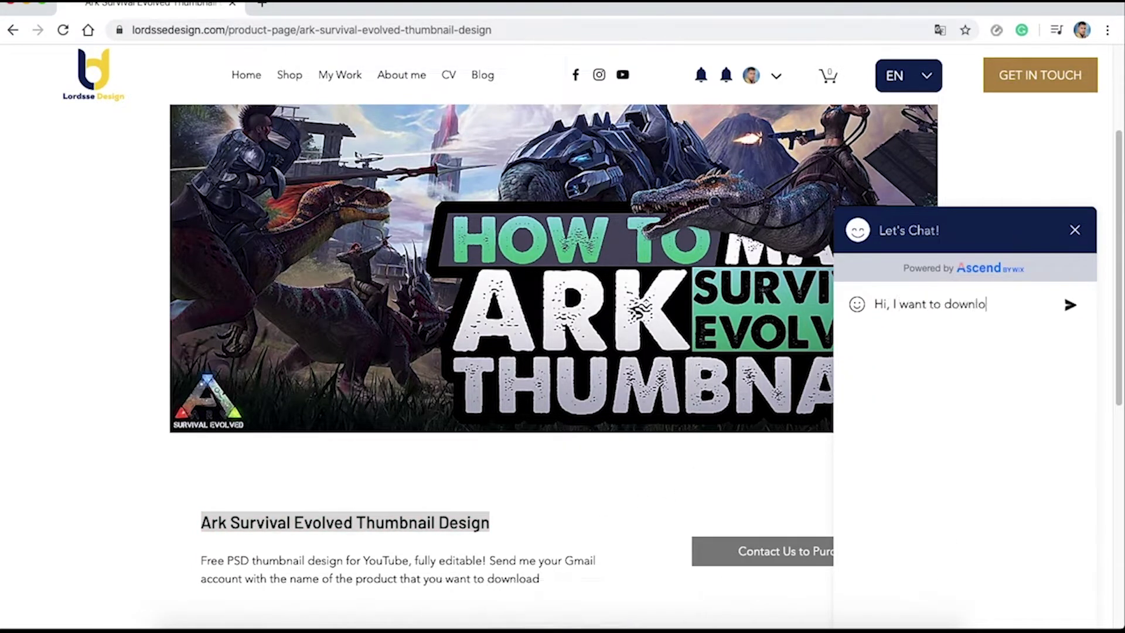
pyautogui.write('ad')
pyautogui.hotkey('ctrl', 'v')
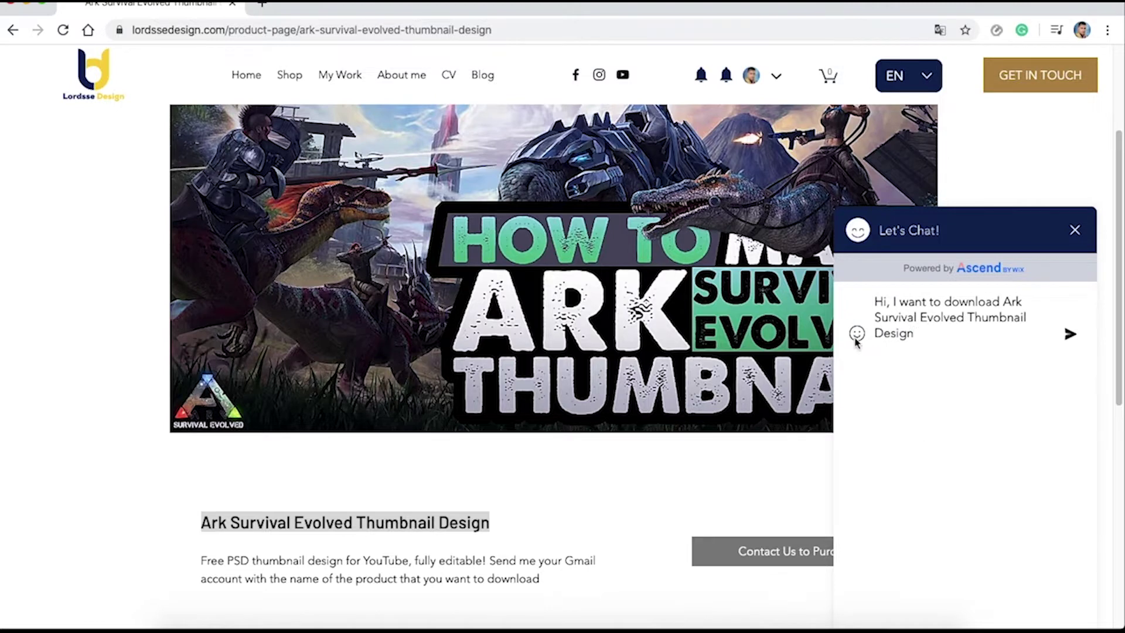
# - Add a grinning emoji to the end of the chat message
pyautogui.click(855, 334)
pyautogui.click(928, 336)
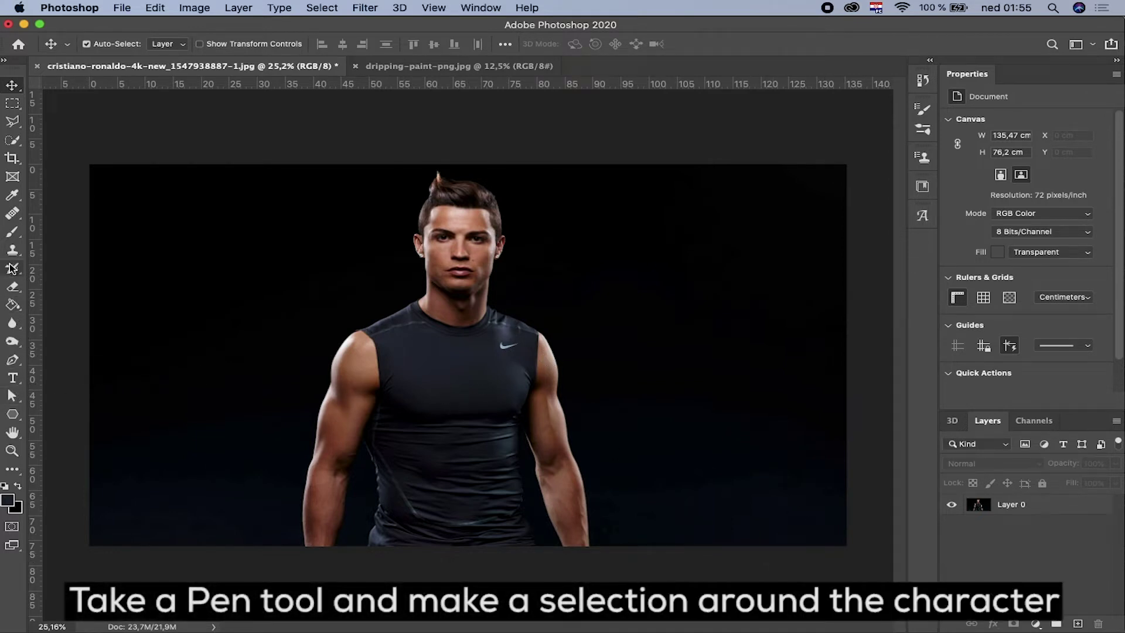
# - Start a Pen tool shape path at the forearm and set the shape layer opacity to 0%
pyautogui.click(13, 360)
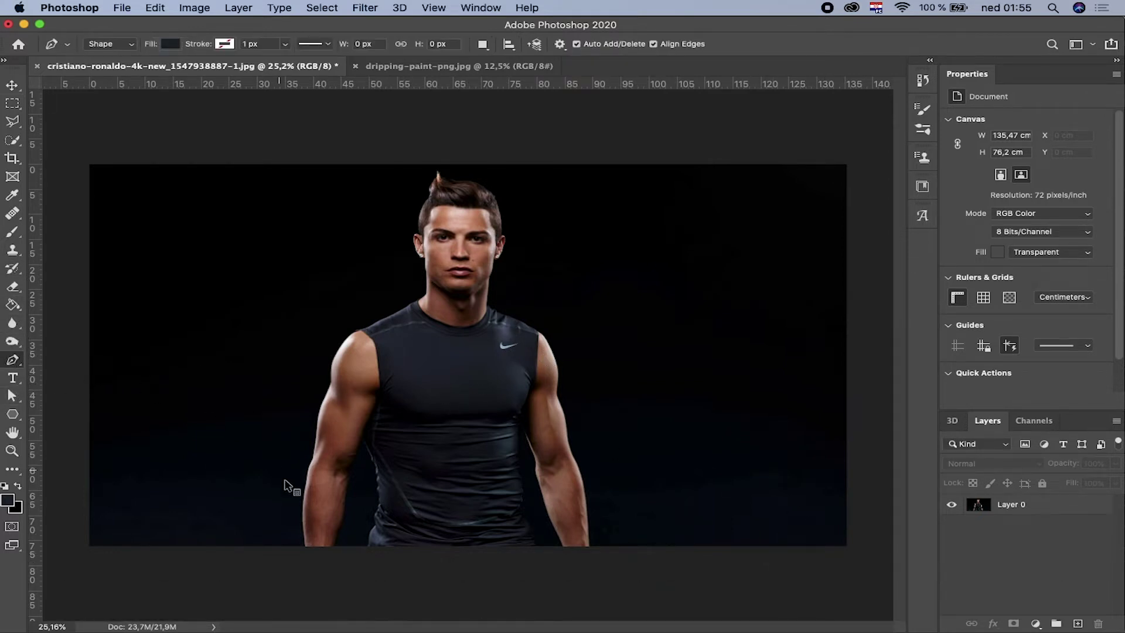
pyautogui.scroll(2, 287, 489)
pyautogui.scroll(3, 316, 527)
pyautogui.scroll(-2, 326, 540)
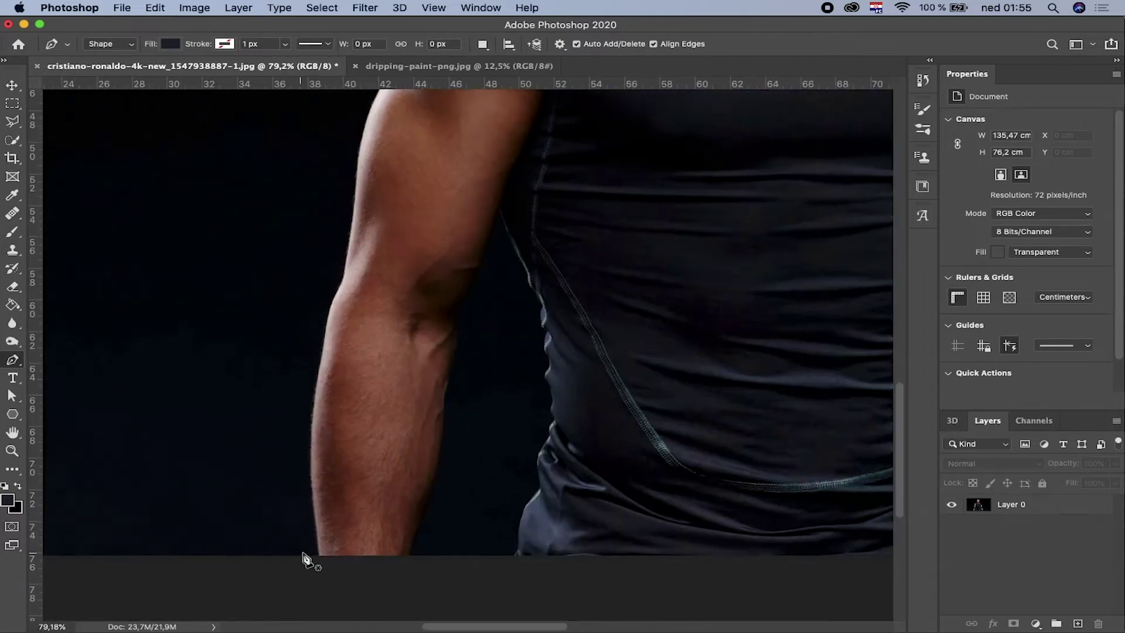
pyautogui.scroll(4, 307, 559)
pyautogui.click(371, 563)
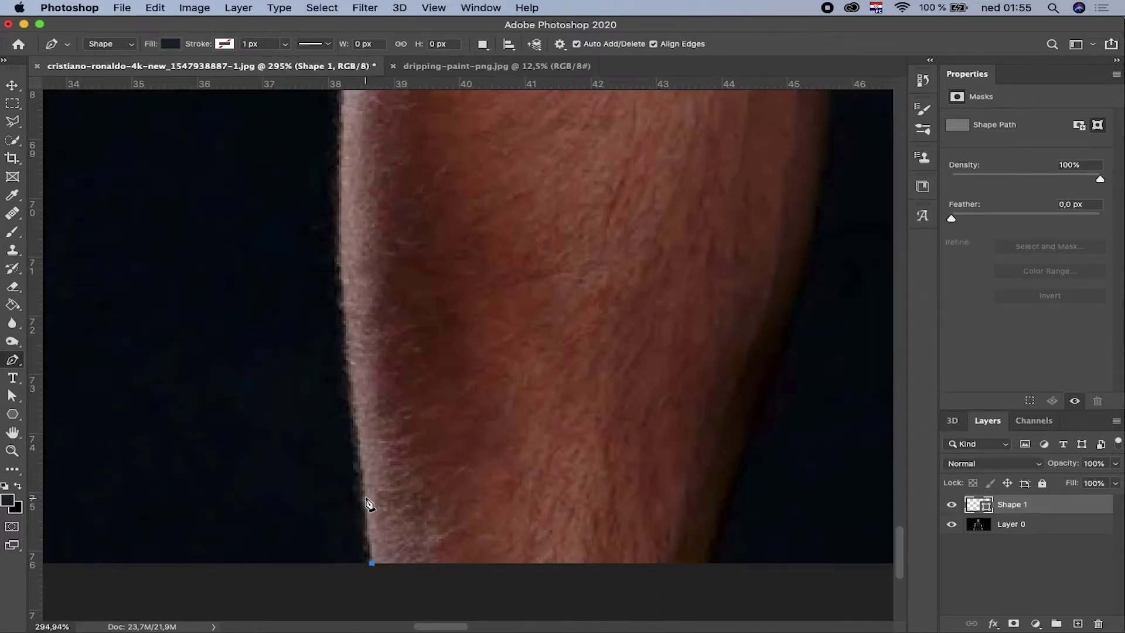
pyautogui.click(361, 450)
pyautogui.scroll(3, 360, 452)
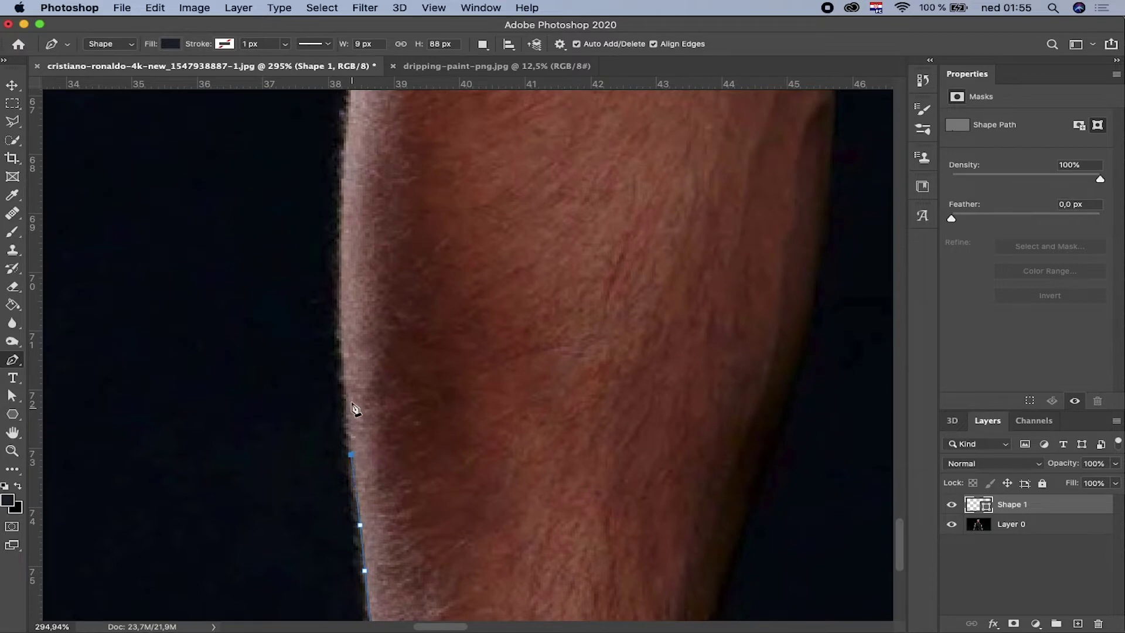
pyautogui.click(1115, 463)
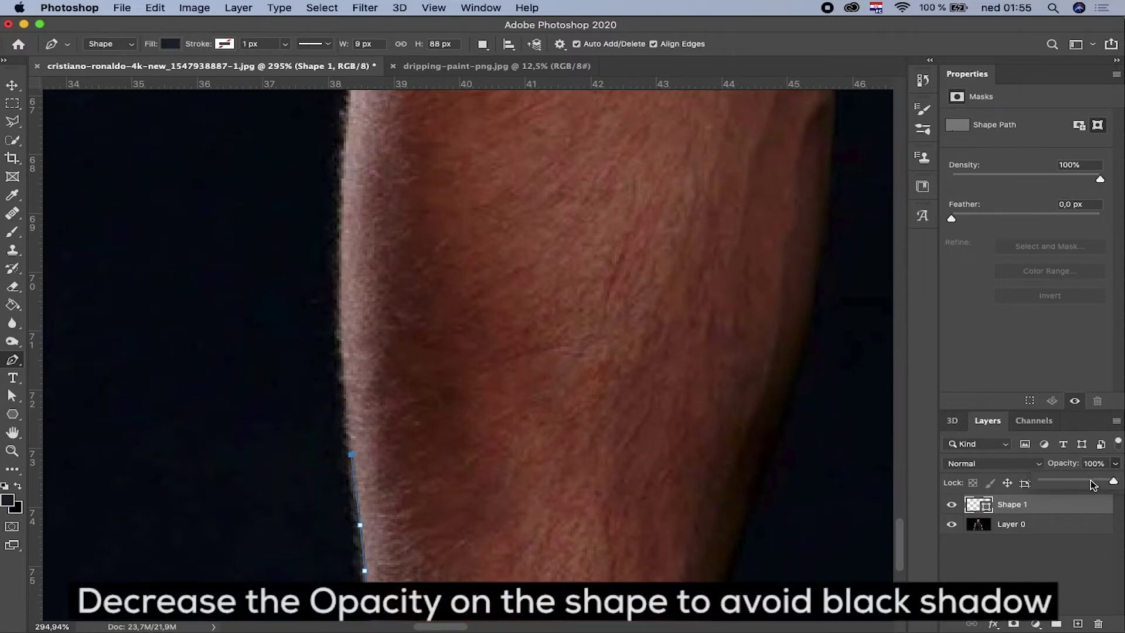
pyautogui.click(344, 393)
# - Add anchors up the forearm edge
pyautogui.scroll(5, 344, 394)
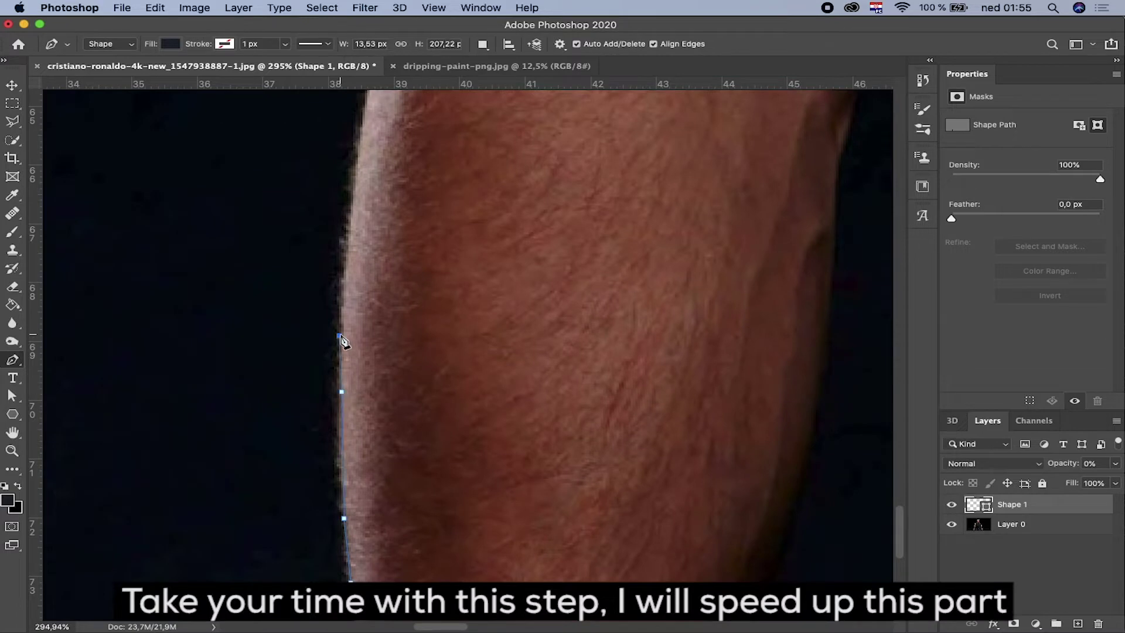
pyautogui.scroll(7, 328, 381)
pyautogui.click(355, 367)
pyautogui.click(364, 293)
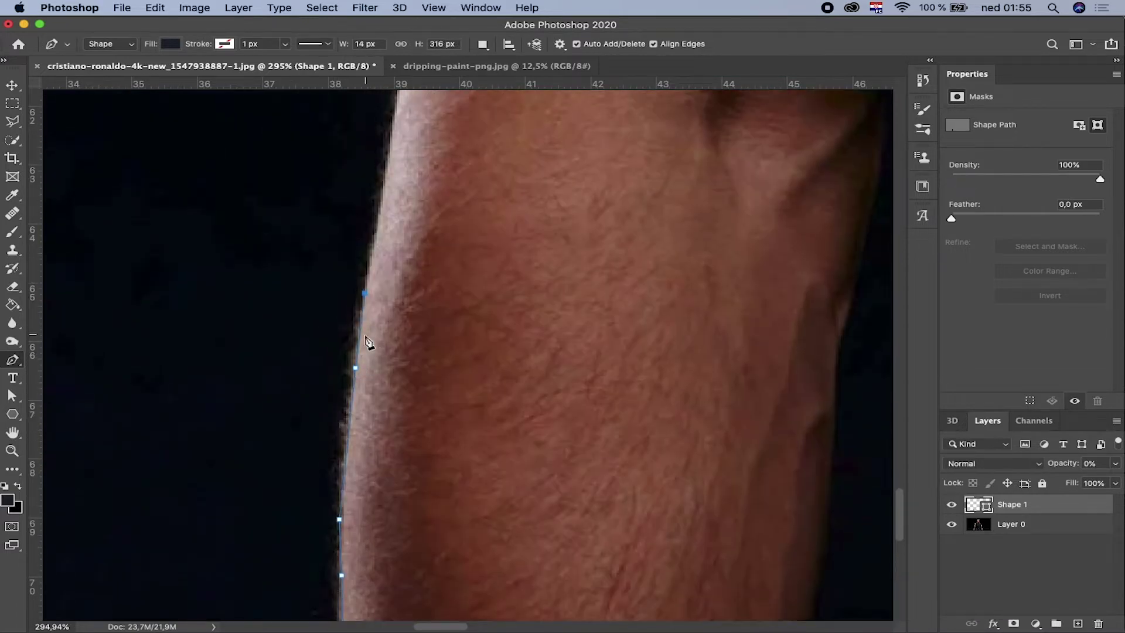
pyautogui.scroll(5, 375, 334)
pyautogui.click(397, 314)
pyautogui.scroll(4, 397, 376)
pyautogui.click(438, 365)
# - Continue the path along the arm's curve toward the upper arm
pyautogui.click(462, 332)
pyautogui.scroll(4, 462, 381)
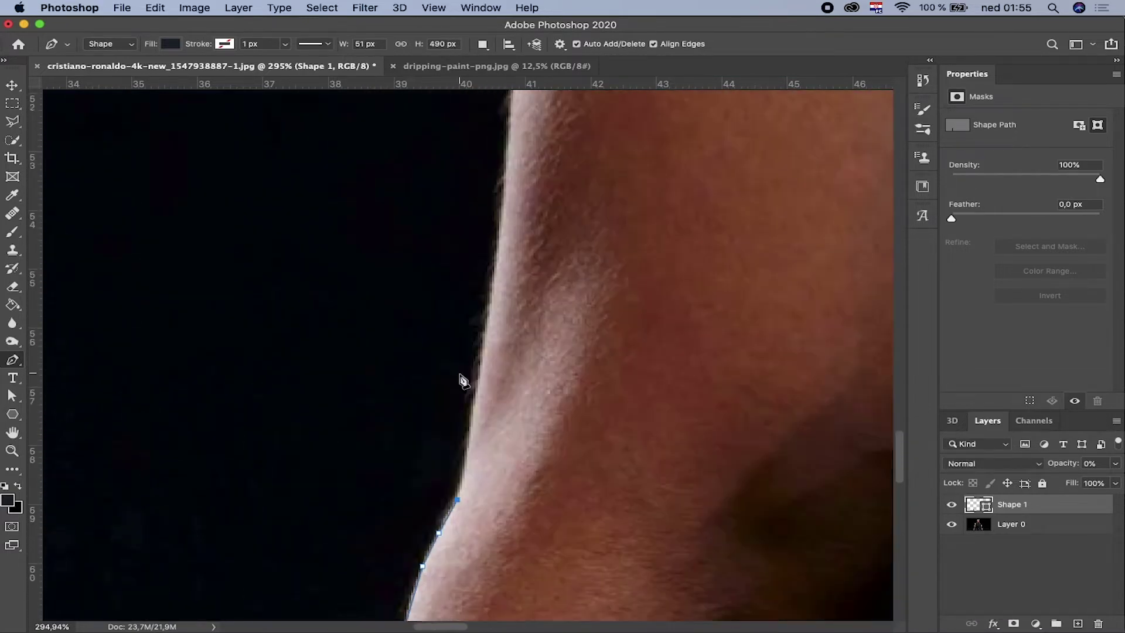
pyautogui.click(476, 403)
pyautogui.scroll(8, 489, 375)
pyautogui.click(505, 385)
pyautogui.scroll(3, 509, 351)
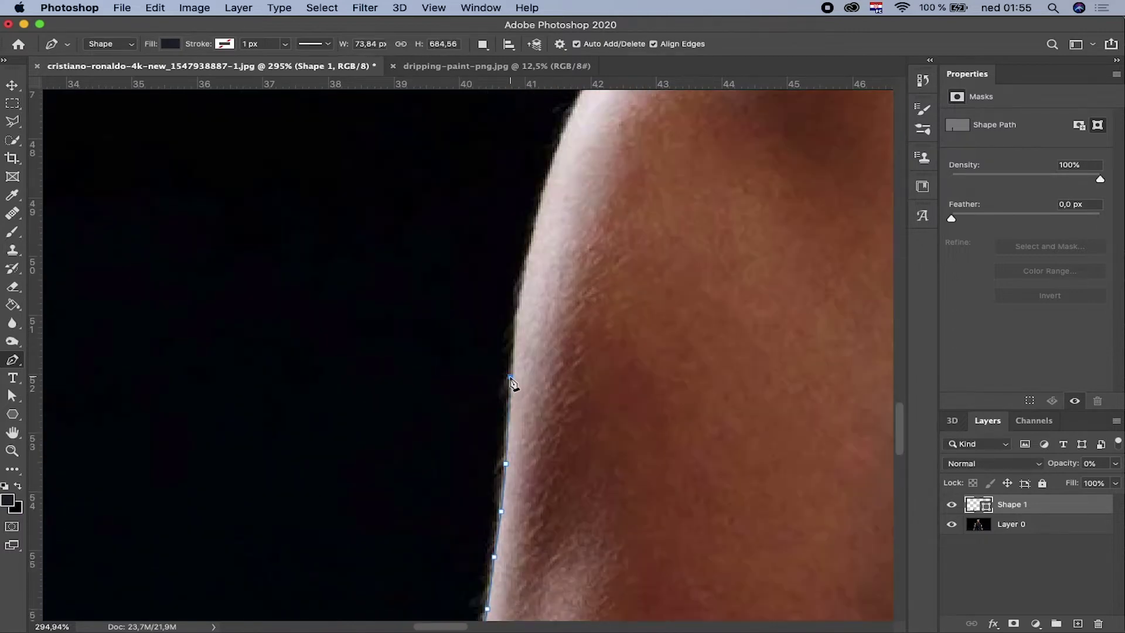
pyautogui.click(516, 328)
pyautogui.scroll(8, 530, 469)
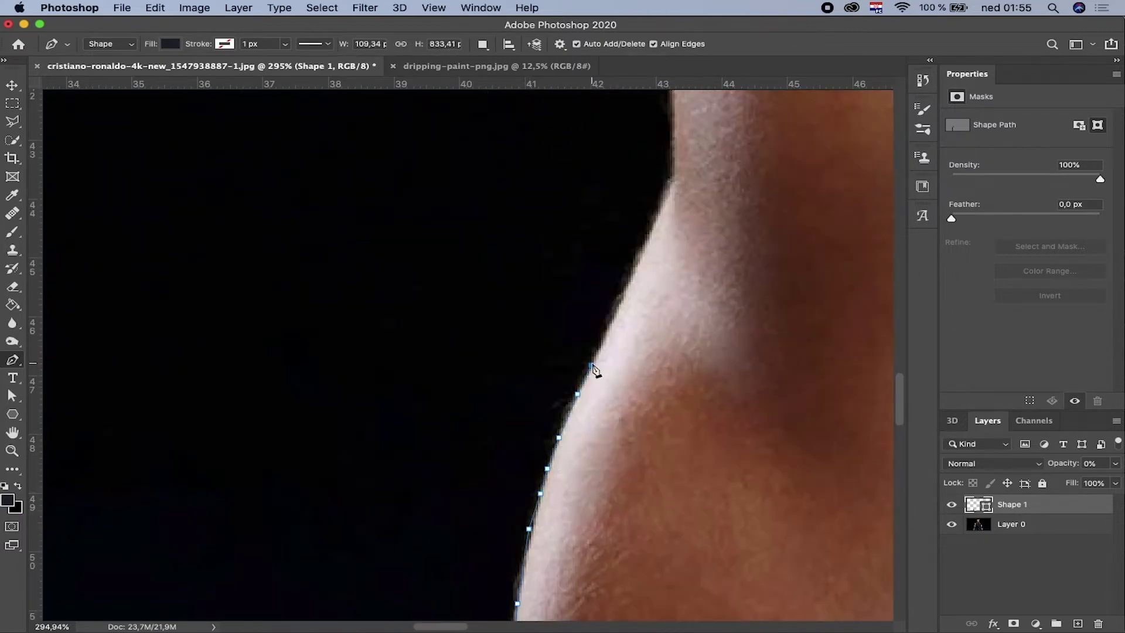
pyautogui.scroll(5, 593, 370)
# - Extend the path along the upper arm toward the shoulder
pyautogui.click(663, 379)
pyautogui.click(672, 354)
pyautogui.scroll(5, 701, 421)
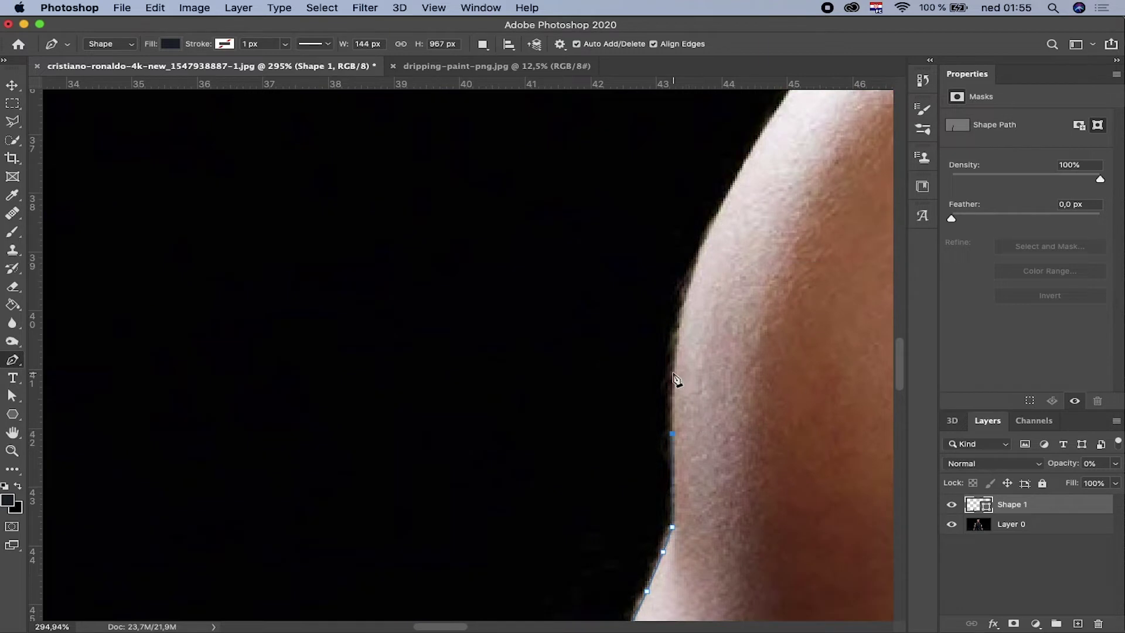
pyautogui.click(683, 306)
pyautogui.scroll(4, 684, 352)
pyautogui.click(686, 415)
pyautogui.scroll(2, 679, 445)
pyautogui.hscroll(6, 674, 463)
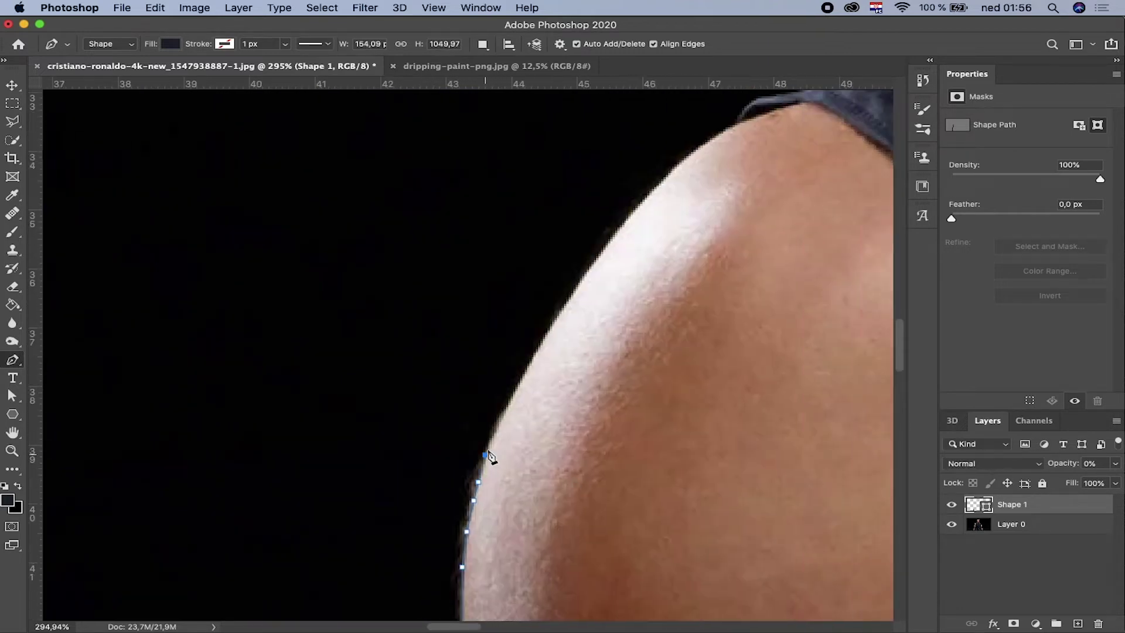
# - Carry the path over the rounded shoulder to where skin meets the shirt
pyautogui.click(529, 365)
pyautogui.scroll(2, 544, 387)
pyautogui.click(614, 312)
pyautogui.click(647, 276)
pyautogui.scroll(5, 650, 352)
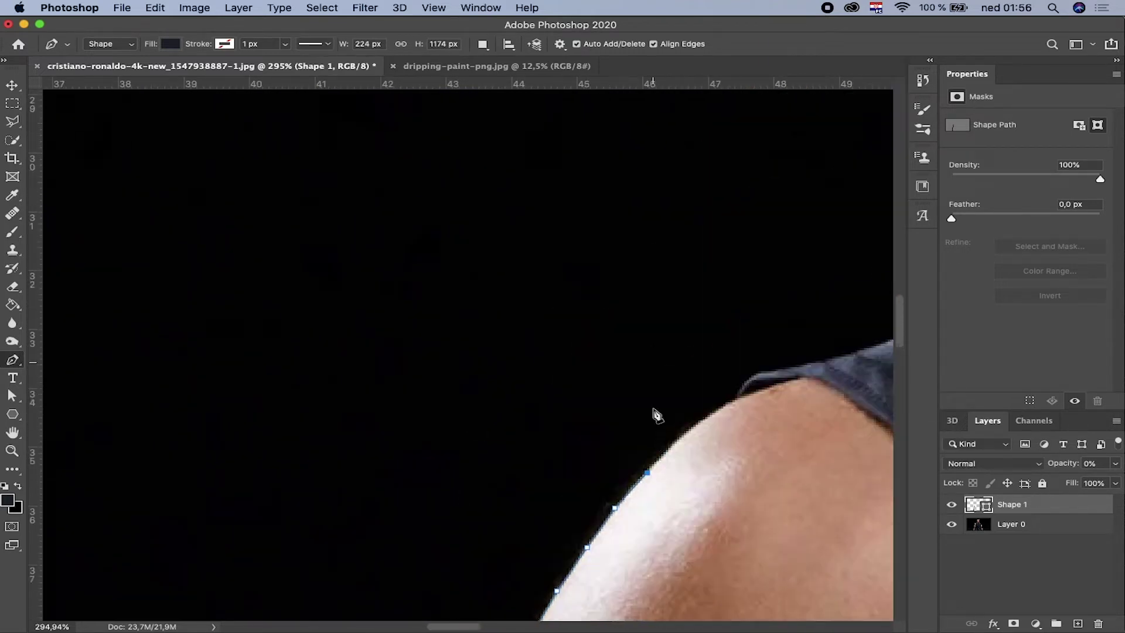
pyautogui.hscroll(2, 652, 414)
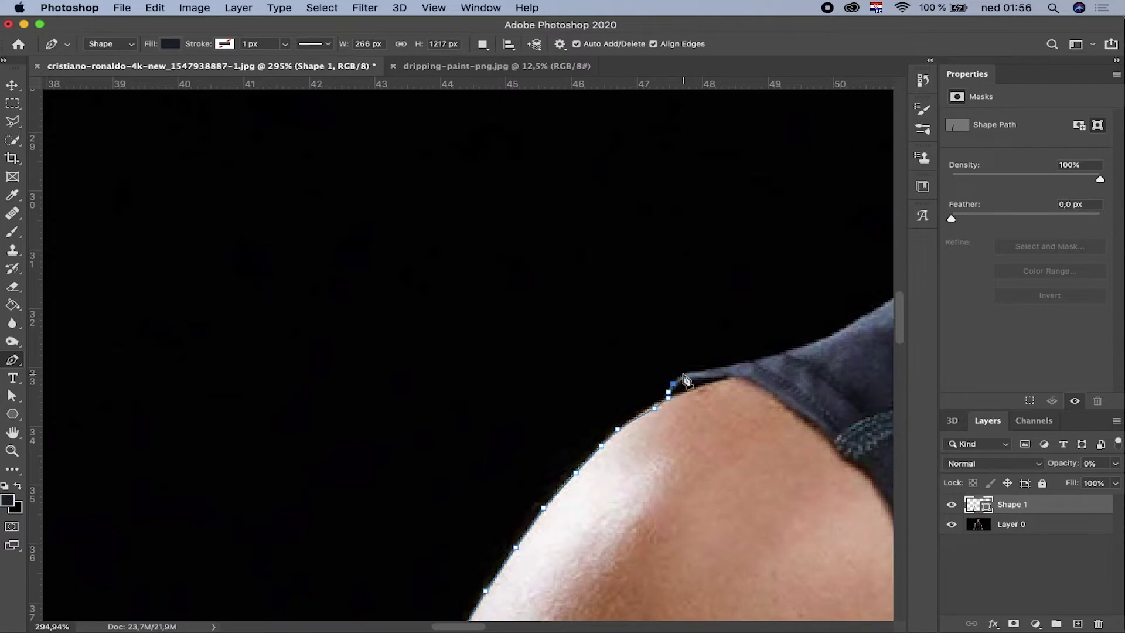
pyautogui.click(739, 364)
pyautogui.hscroll(8, 735, 371)
pyautogui.scroll(1, 635, 402)
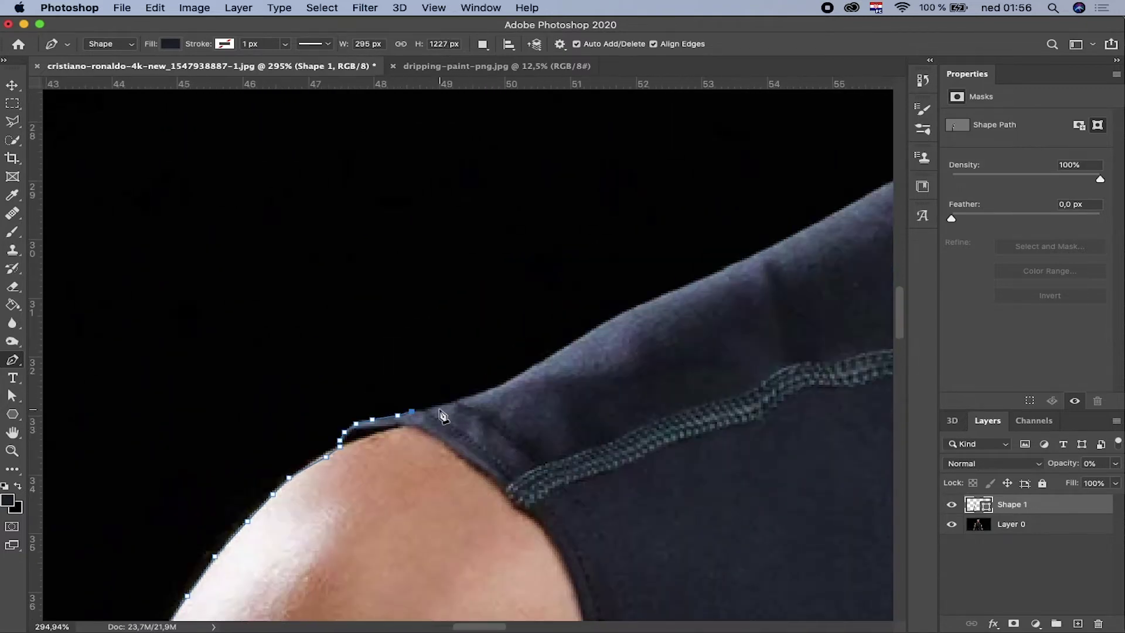
# - Trace the shirt's shoulder line up to the collar edge
pyautogui.click(605, 324)
pyautogui.click(649, 297)
pyautogui.hscroll(3, 623, 369)
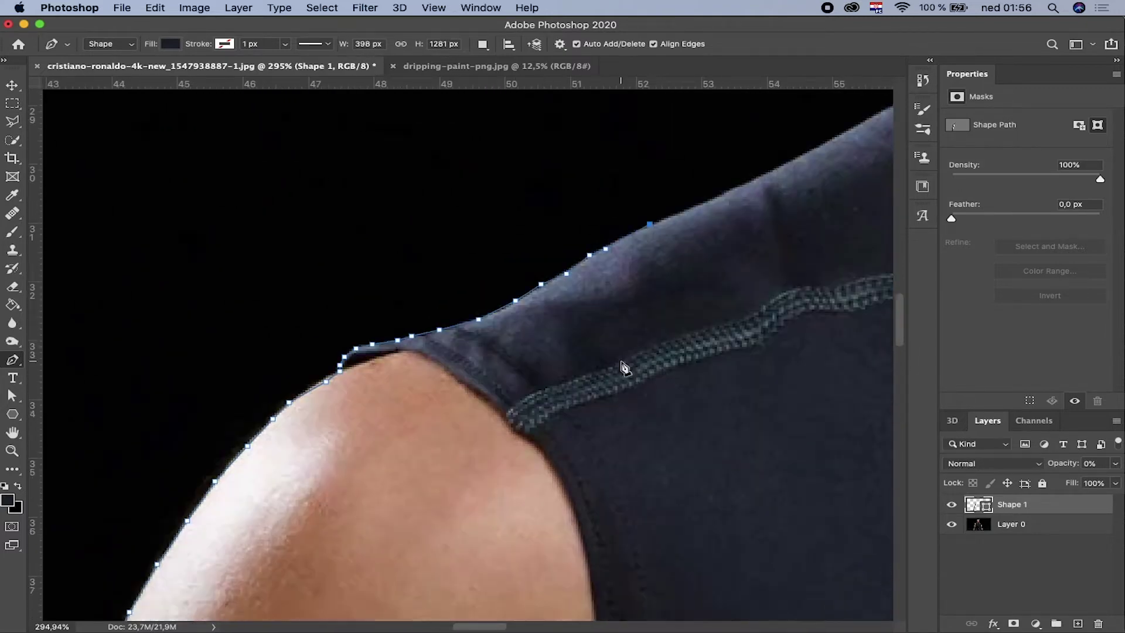
pyautogui.hscroll(2, 626, 398)
pyautogui.scroll(4, 633, 436)
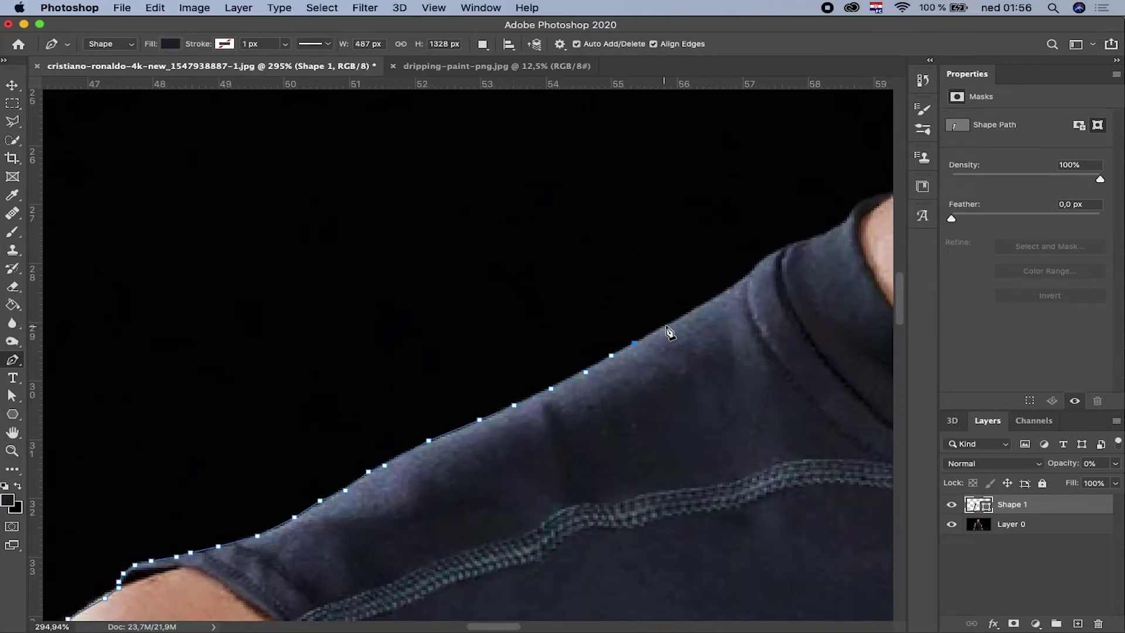
pyautogui.click(672, 324)
pyautogui.click(692, 311)
pyautogui.scroll(1, 727, 327)
pyautogui.click(771, 291)
pyautogui.click(787, 285)
# - Finish the outline from the collar up the side of the neck
pyautogui.scroll(-3, 779, 293)
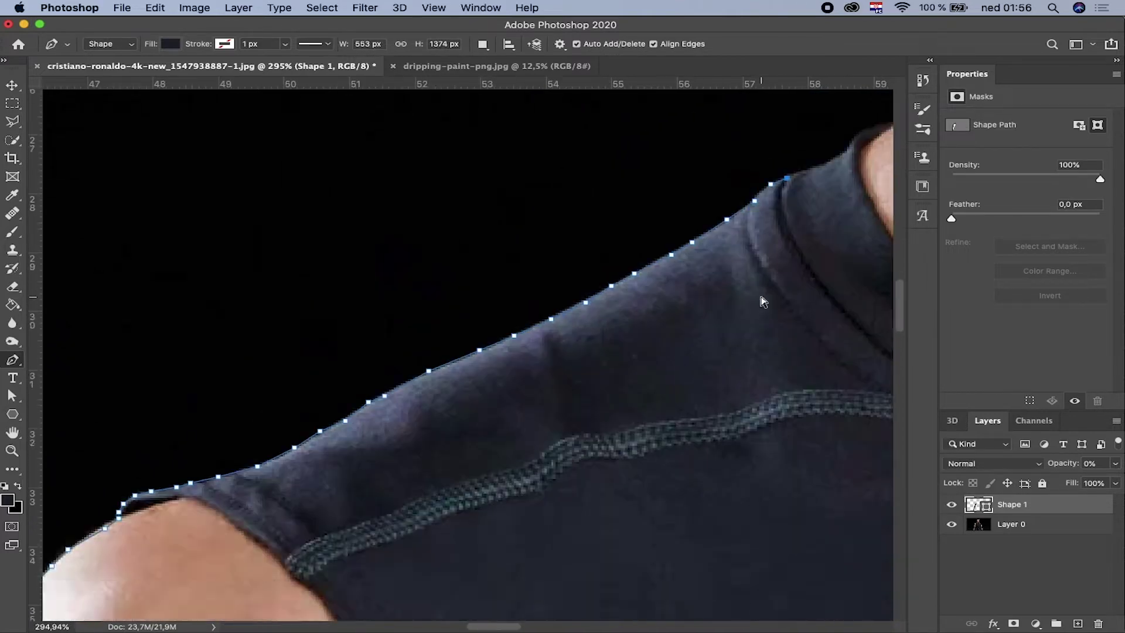
pyautogui.hscroll(9, 761, 301)
pyautogui.scroll(5, 738, 351)
pyautogui.scroll(1, 586, 398)
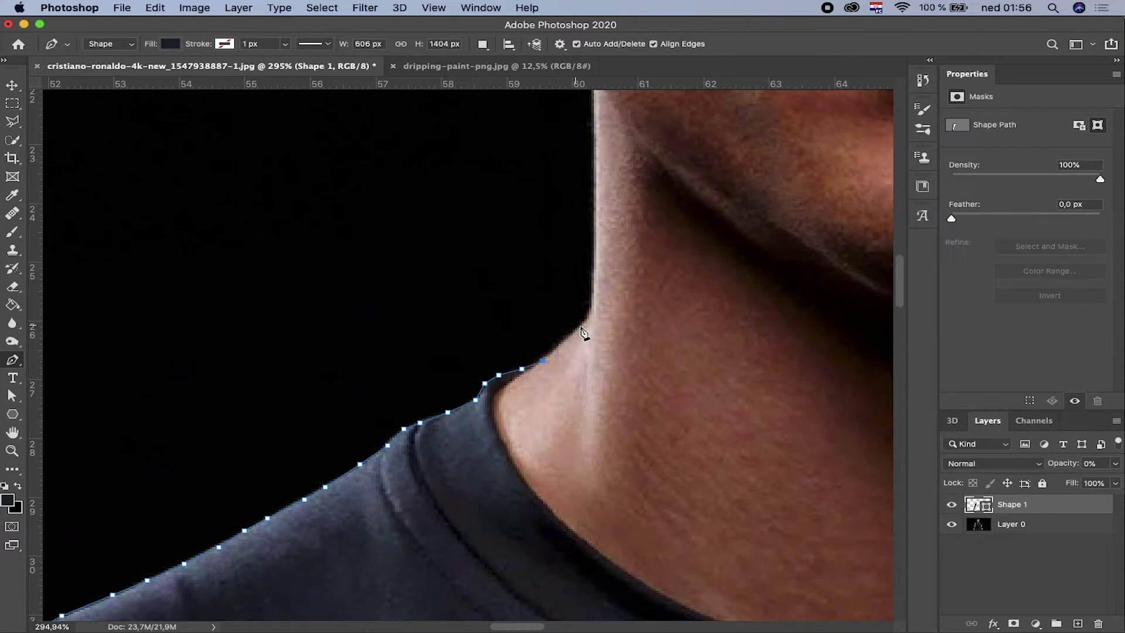
pyautogui.click(583, 333)
pyautogui.scroll(6, 586, 351)
pyautogui.scroll(1, 592, 357)
pyautogui.scroll(2, 589, 381)
pyautogui.click(590, 419)
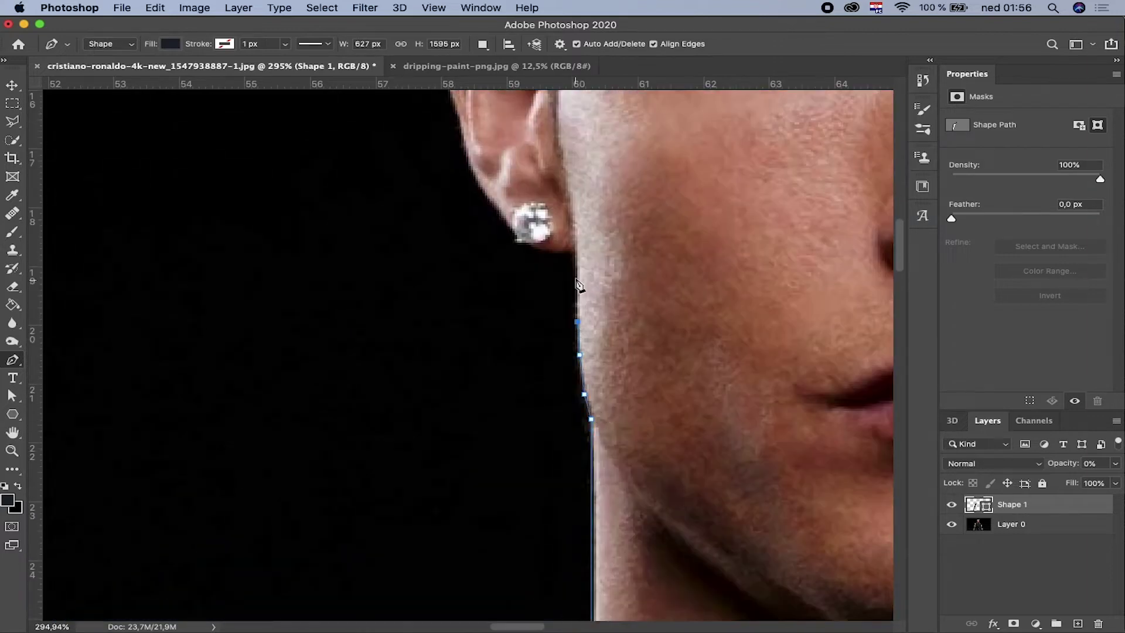
# - Extend the Pen path up the jaw, past the earring, to the top of the ear
pyautogui.click(575, 256)
pyautogui.click(577, 275)
pyautogui.scroll(2, 576, 281)
pyautogui.click(511, 305)
pyautogui.scroll(4, 485, 431)
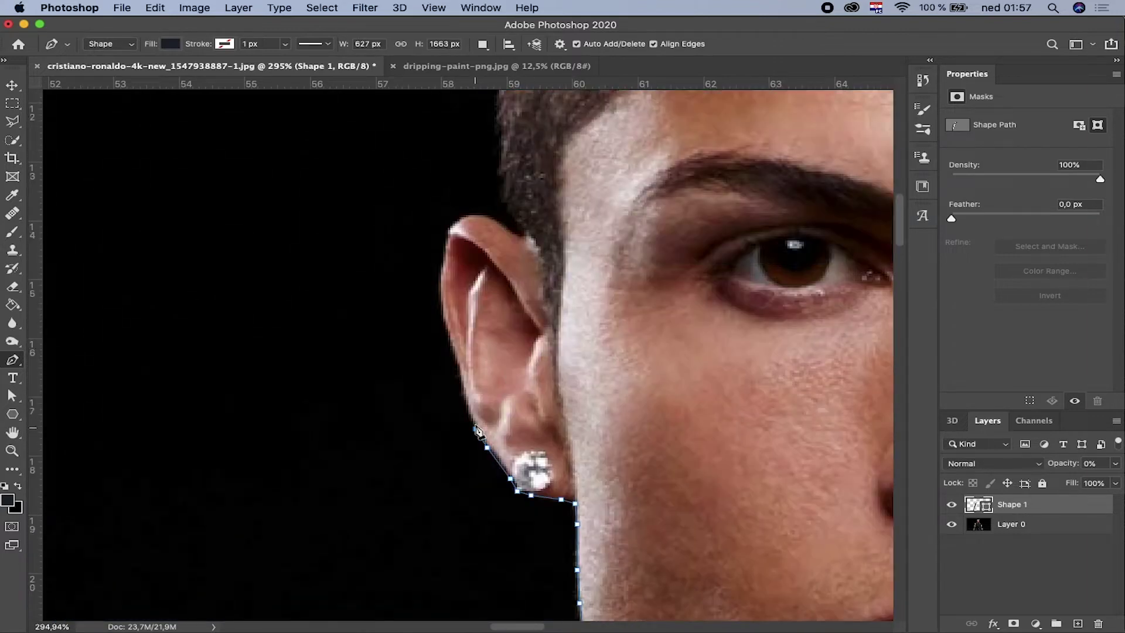
pyautogui.scroll(3, 448, 393)
pyautogui.click(440, 429)
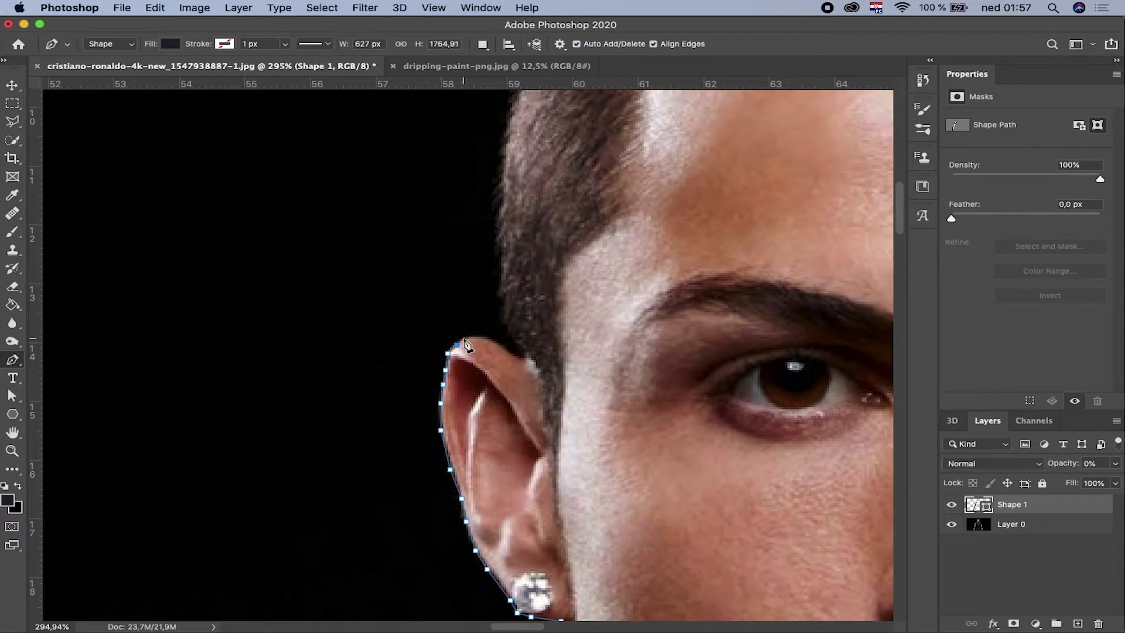
pyautogui.scroll(3, 513, 343)
pyautogui.click(503, 419)
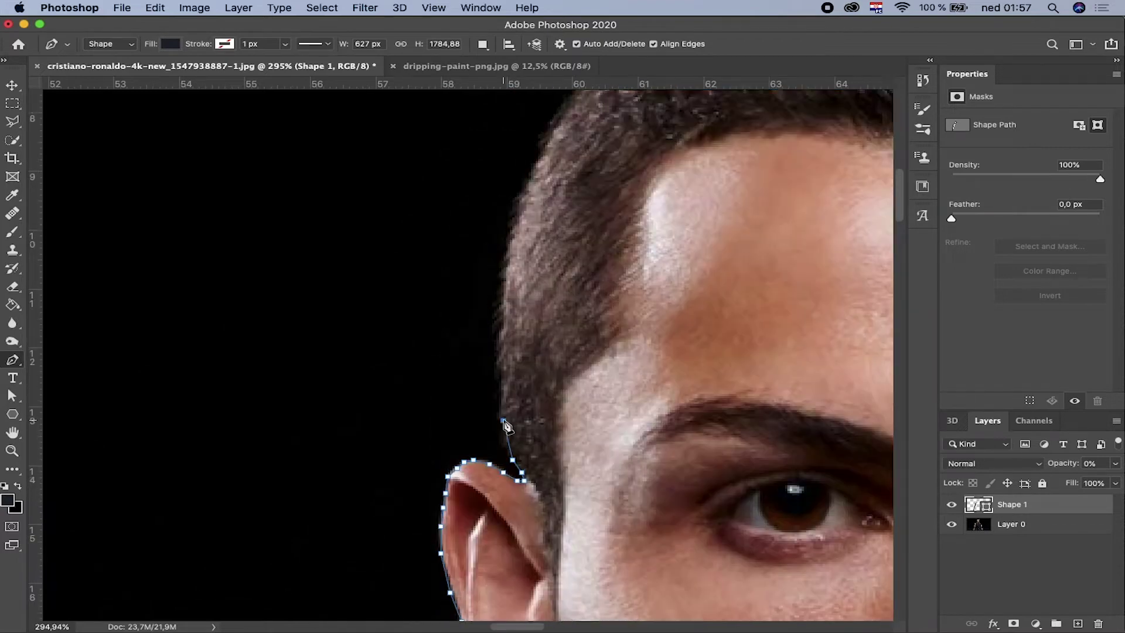
pyautogui.scroll(3, 508, 239)
# - Add anchor points tracing the hairline upward
pyautogui.click(516, 316)
pyautogui.click(526, 294)
pyautogui.scroll(3, 526, 295)
pyautogui.click(542, 381)
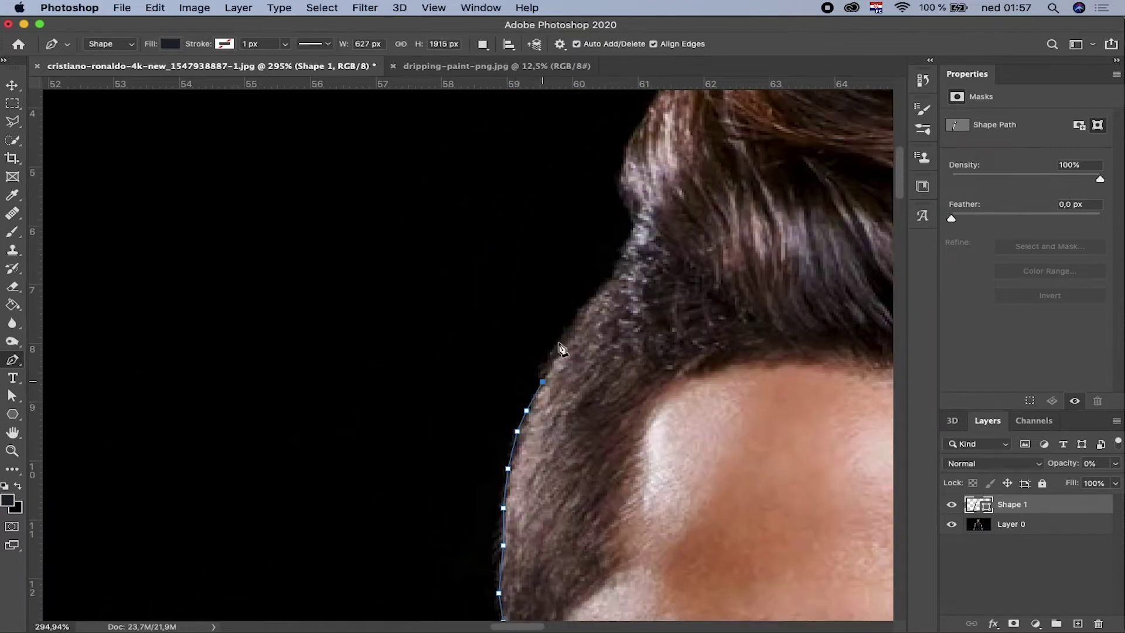
pyautogui.click(635, 226)
pyautogui.scroll(3, 636, 226)
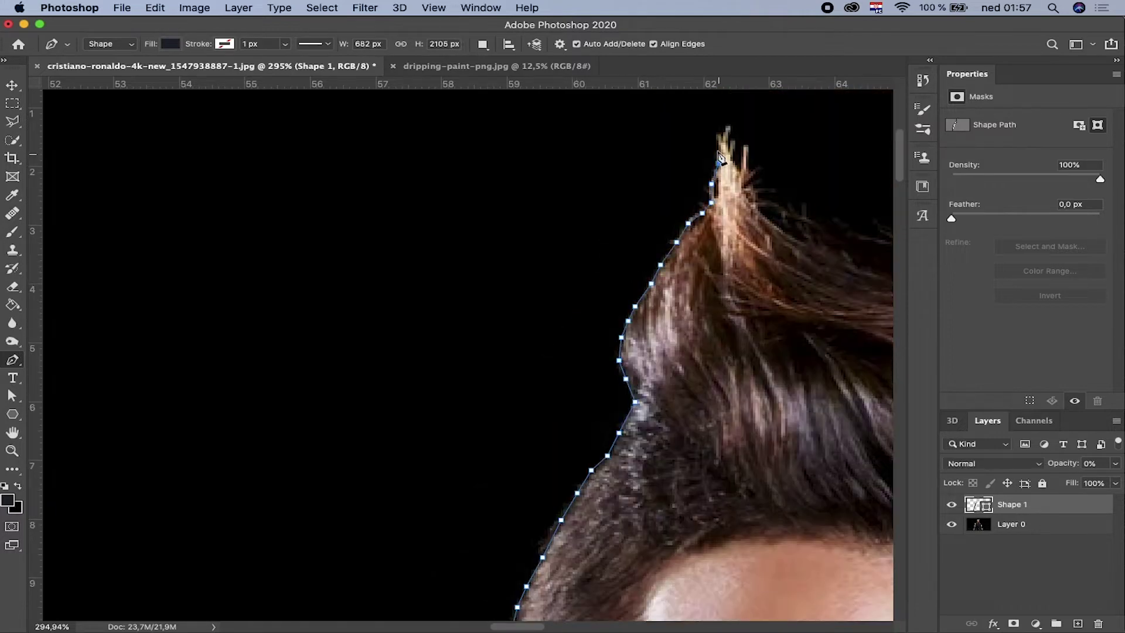
pyautogui.hscroll(3, 796, 241)
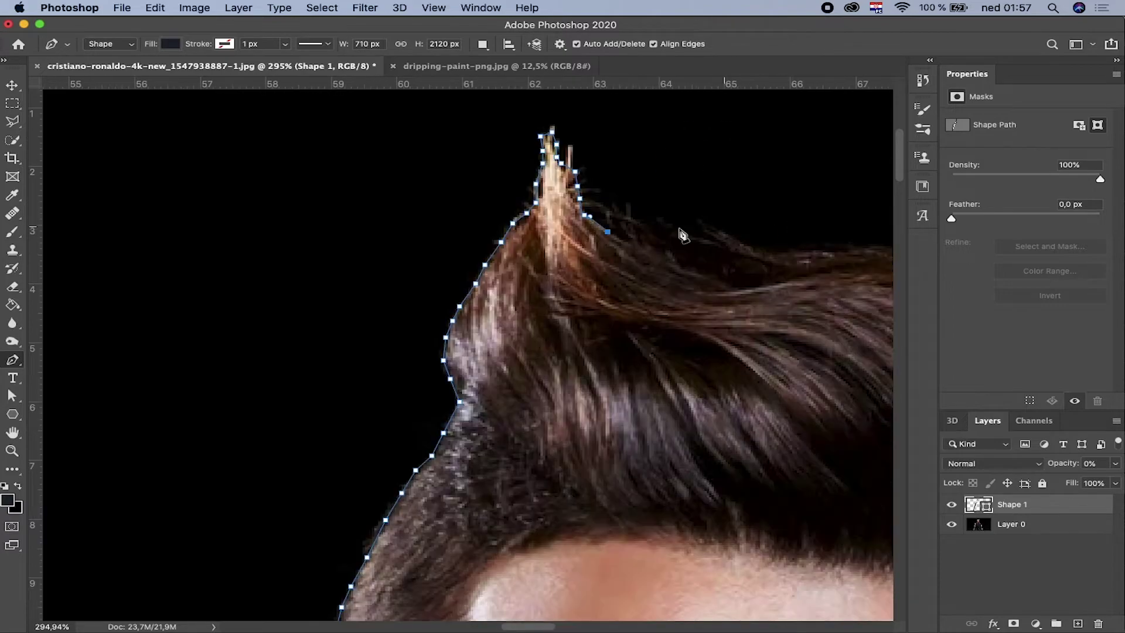
# - Outline the tip of the hair quiff and across the top of the hair
pyautogui.click(767, 252)
pyautogui.click(792, 252)
pyautogui.click(820, 252)
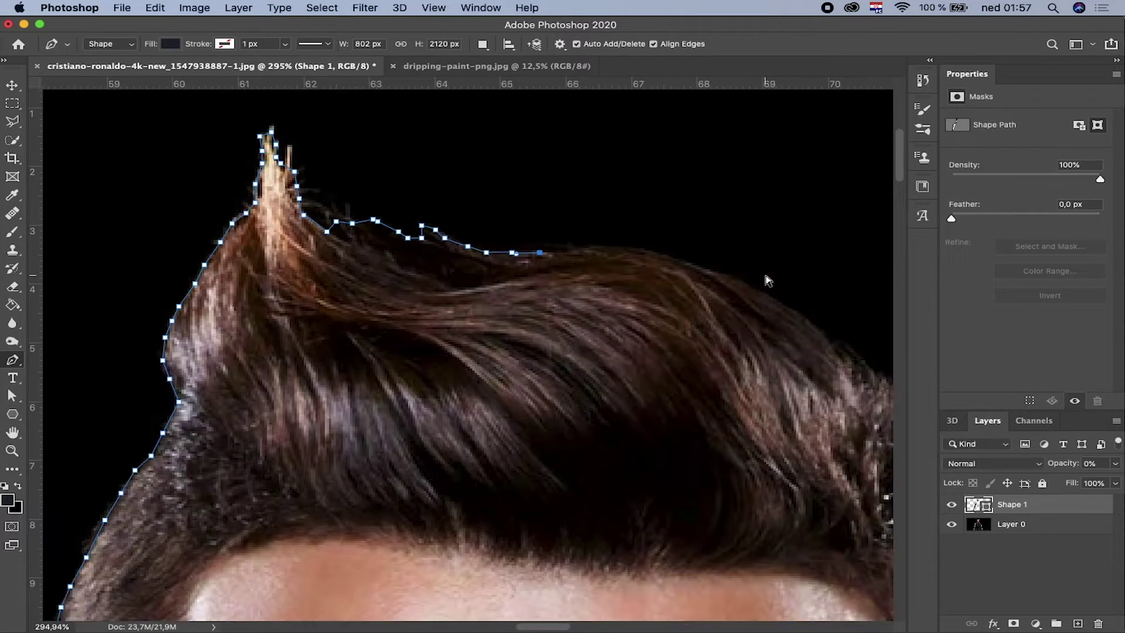
pyautogui.hscroll(7, 766, 257)
pyautogui.click(458, 246)
pyautogui.click(483, 250)
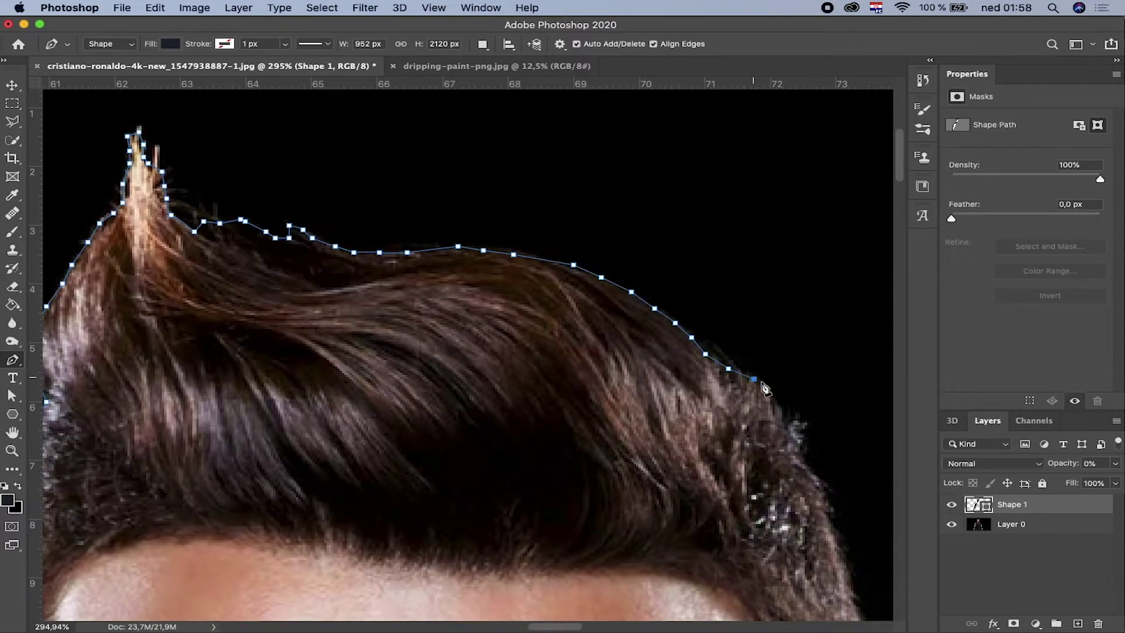
pyautogui.scroll(-4, 765, 388)
pyautogui.hscroll(3, 765, 388)
pyautogui.click(574, 182)
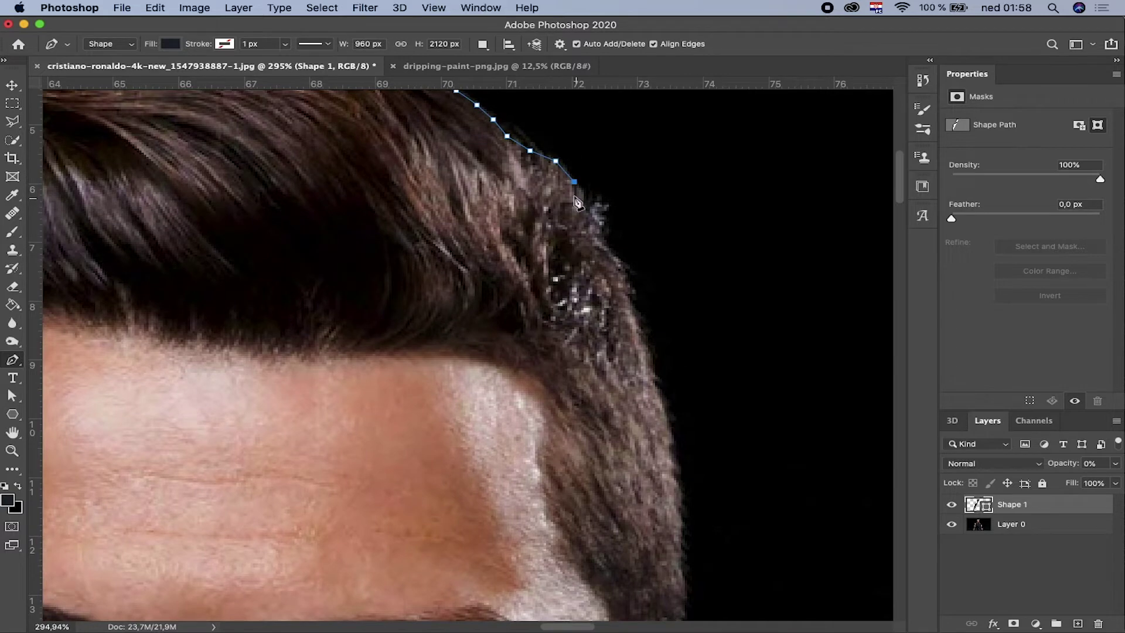
# - Trace down the far side of the hair, undoing and re-placing misplaced anchors
pyautogui.click(655, 384)
pyautogui.click(671, 435)
pyautogui.scroll(-2, 690, 409)
pyautogui.hotkey('ctrl', 'z')
pyautogui.hotkey('ctrl', 'z')
pyautogui.hotkey('ctrl', 'z')
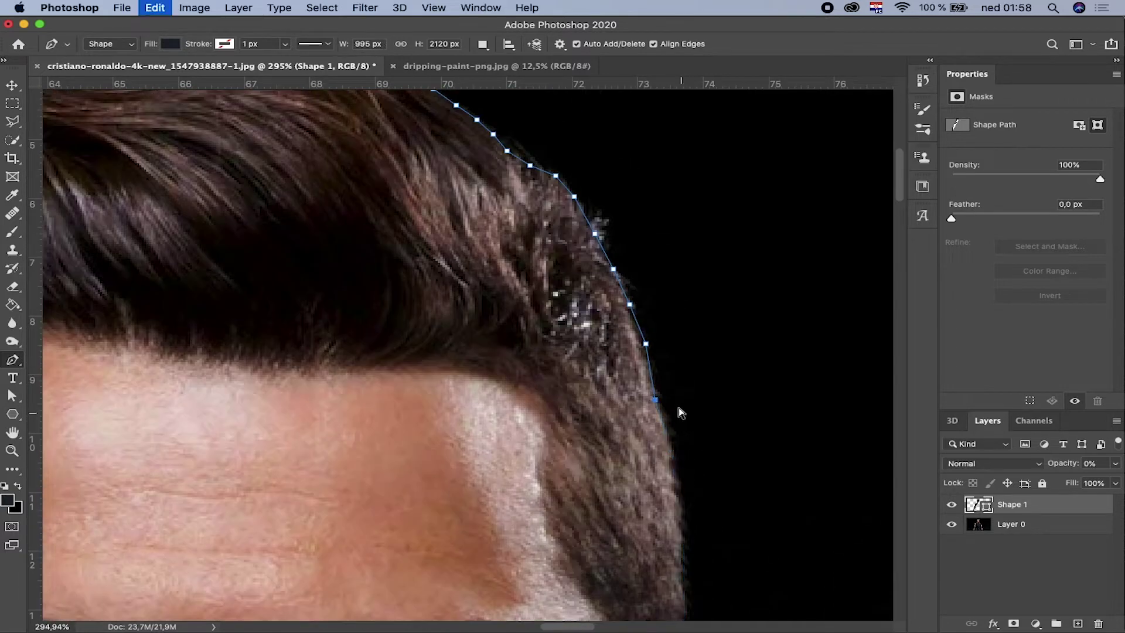
pyautogui.click(631, 319)
pyautogui.click(648, 365)
pyautogui.click(664, 421)
pyautogui.scroll(-2, 658, 427)
# - Continue the outline down the temple to just below the top of the ear
pyautogui.click(684, 495)
pyautogui.click(685, 546)
pyautogui.click(678, 615)
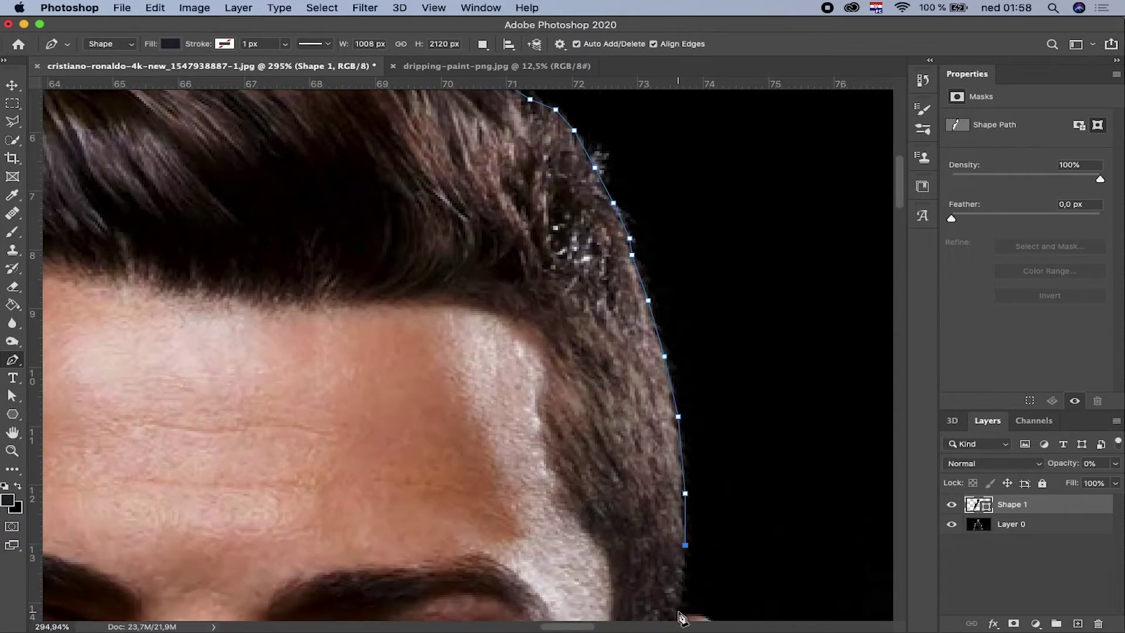
pyautogui.scroll(-2, 683, 615)
pyautogui.scroll(-5, 723, 561)
pyautogui.click(725, 382)
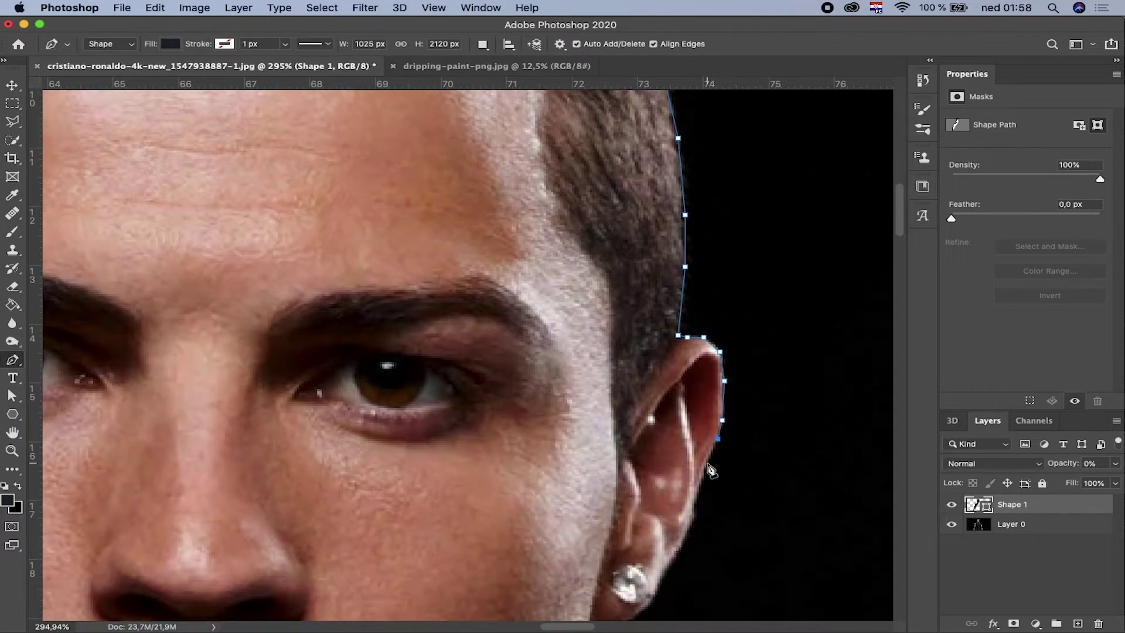
# - Trace the outer edge of the second ear, earring and lobe to the jaw
pyautogui.click(706, 464)
pyautogui.click(697, 495)
pyautogui.click(694, 519)
pyautogui.click(682, 538)
pyautogui.scroll(-7, 673, 527)
pyautogui.click(661, 281)
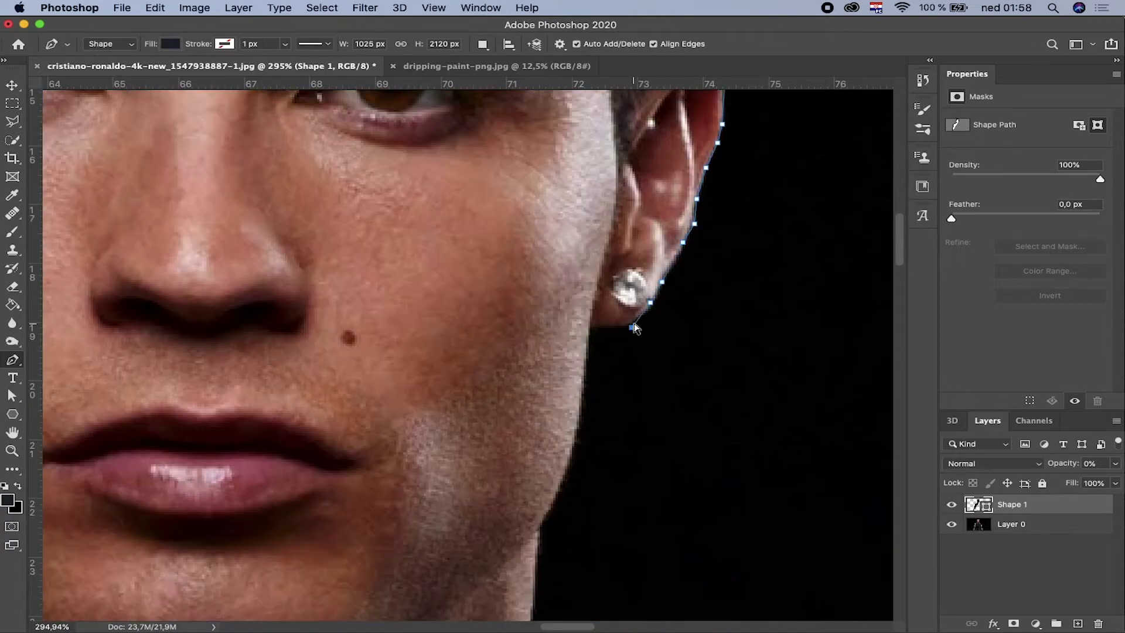
pyautogui.click(593, 326)
pyautogui.scroll(-3, 585, 314)
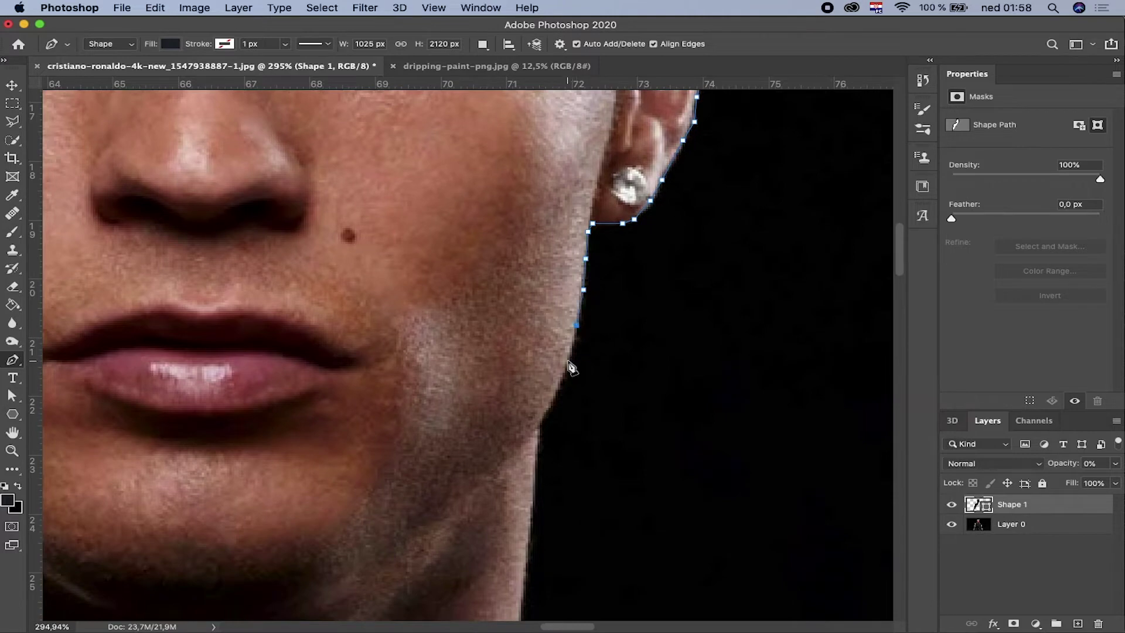
# - Continue the path down the jaw and neck to the collar
pyautogui.click(542, 423)
pyautogui.scroll(-5, 540, 351)
pyautogui.click(523, 391)
pyautogui.scroll(-4, 516, 269)
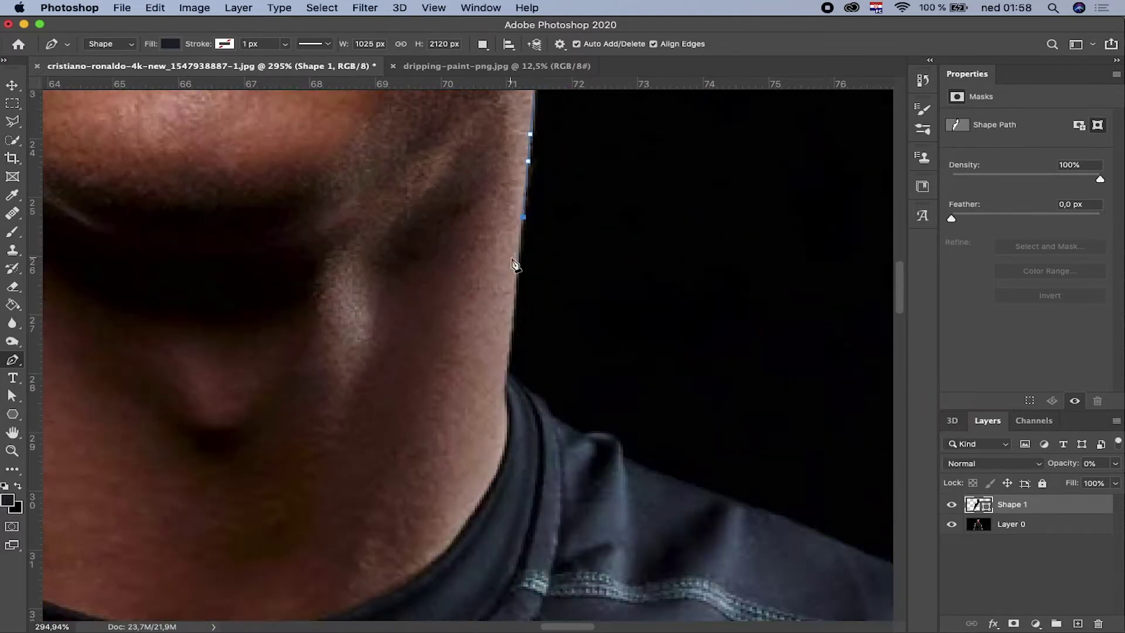
pyautogui.click(509, 358)
pyautogui.click(507, 375)
pyautogui.scroll(-2, 527, 363)
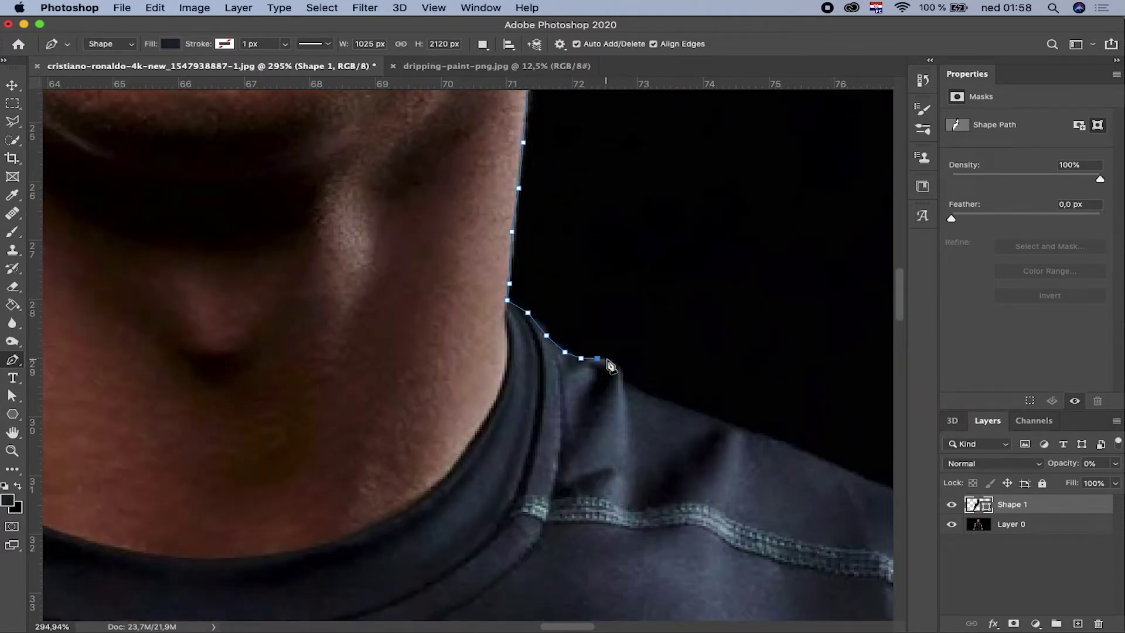
# - Trace the shirt collar and along the shoulder edge
pyautogui.click(629, 387)
pyautogui.hscroll(8, 586, 381)
pyautogui.click(398, 424)
pyautogui.click(470, 450)
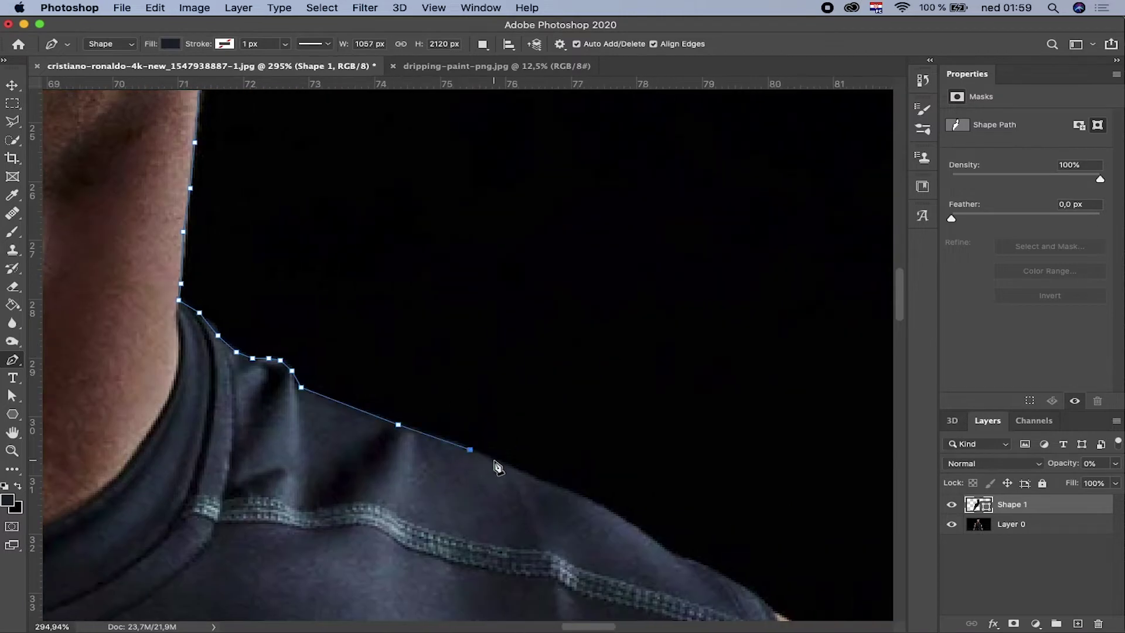
pyautogui.click(541, 482)
pyautogui.click(583, 497)
pyautogui.click(615, 513)
pyautogui.click(660, 544)
pyautogui.scroll(-6, 615, 422)
pyautogui.hscroll(3, 615, 422)
pyautogui.hscroll(3, 496, 293)
# - Continue across the shoulder to where the sleeve meets the upper arm
pyautogui.click(466, 273)
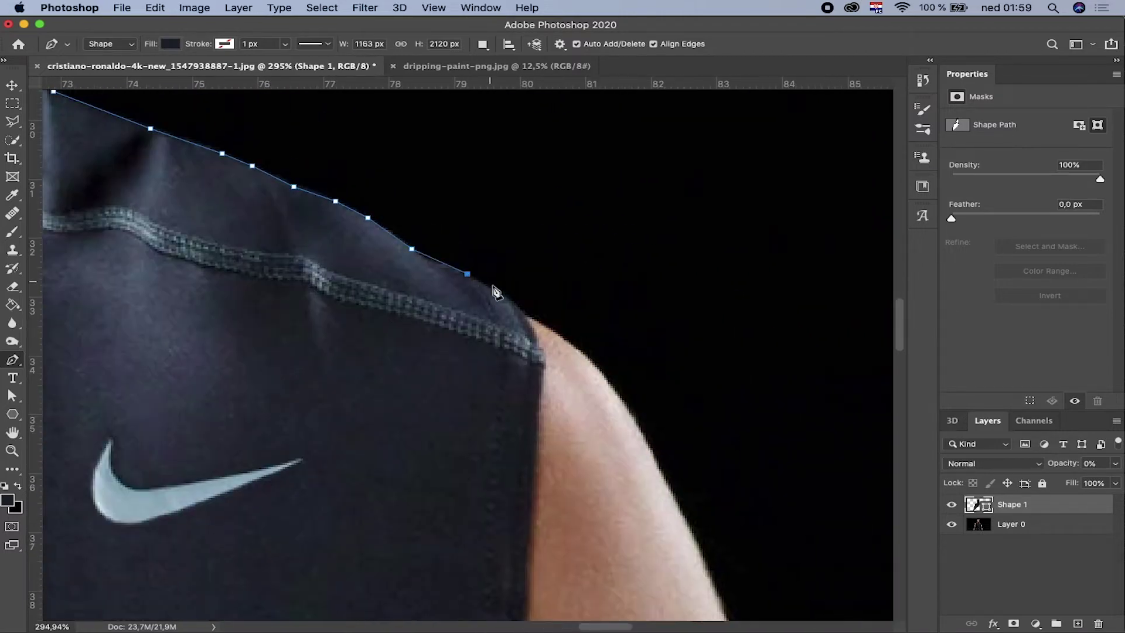
pyautogui.click(625, 402)
pyautogui.scroll(-8, 638, 352)
pyautogui.hscroll(2, 639, 352)
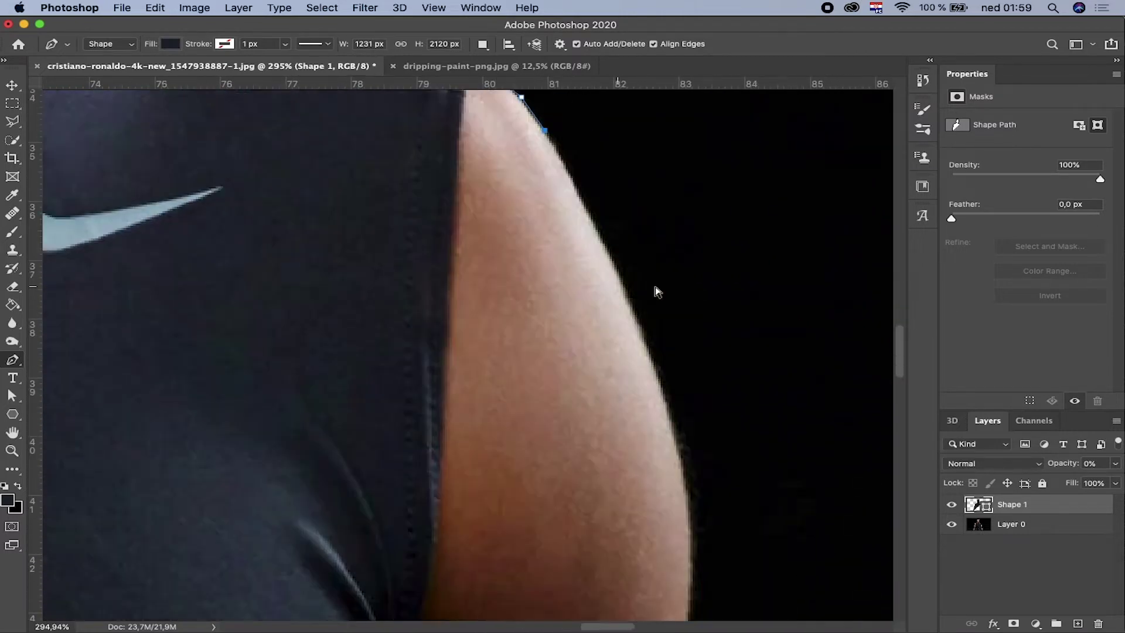
pyautogui.click(614, 265)
pyautogui.scroll(-3, 644, 252)
pyautogui.scroll(-3, 679, 316)
# - Add anchors down the arm's outer edge to the forearm
pyautogui.click(691, 310)
pyautogui.scroll(-3, 695, 195)
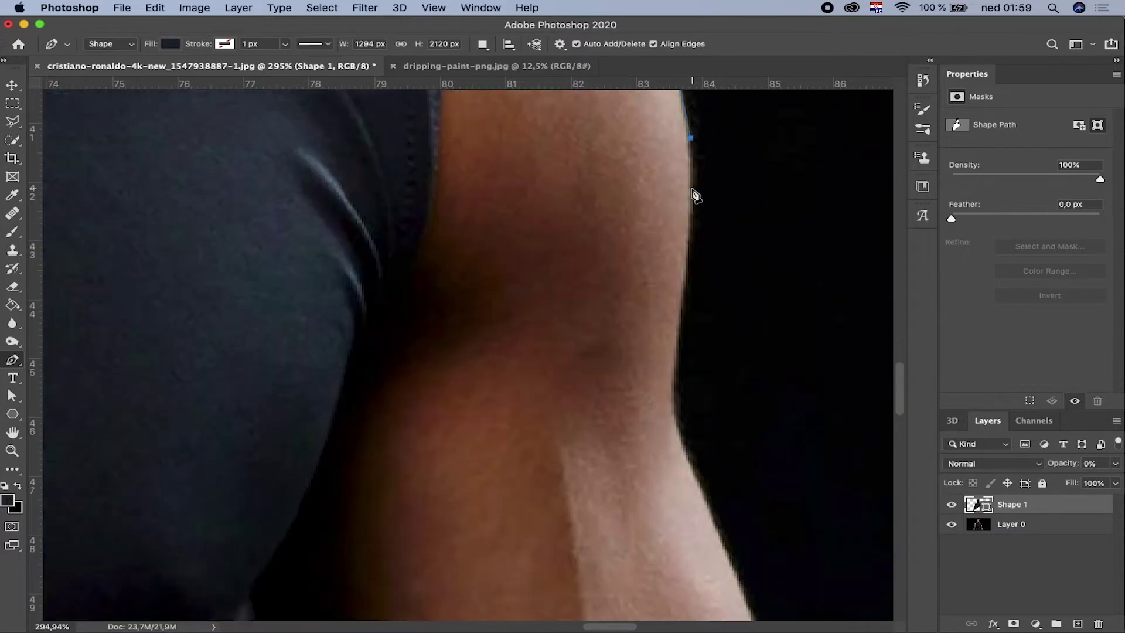
pyautogui.click(677, 398)
pyautogui.scroll(-2, 691, 363)
pyautogui.scroll(-2, 703, 346)
pyautogui.click(680, 249)
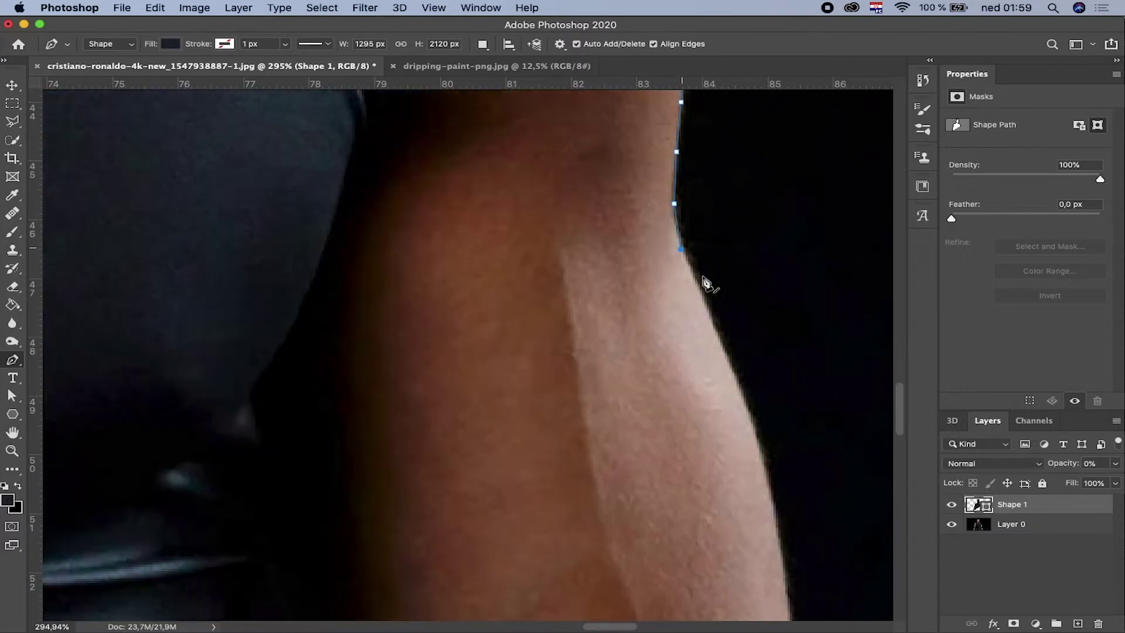
pyautogui.scroll(-4, 737, 383)
pyautogui.click(785, 318)
pyautogui.scroll(-2, 791, 293)
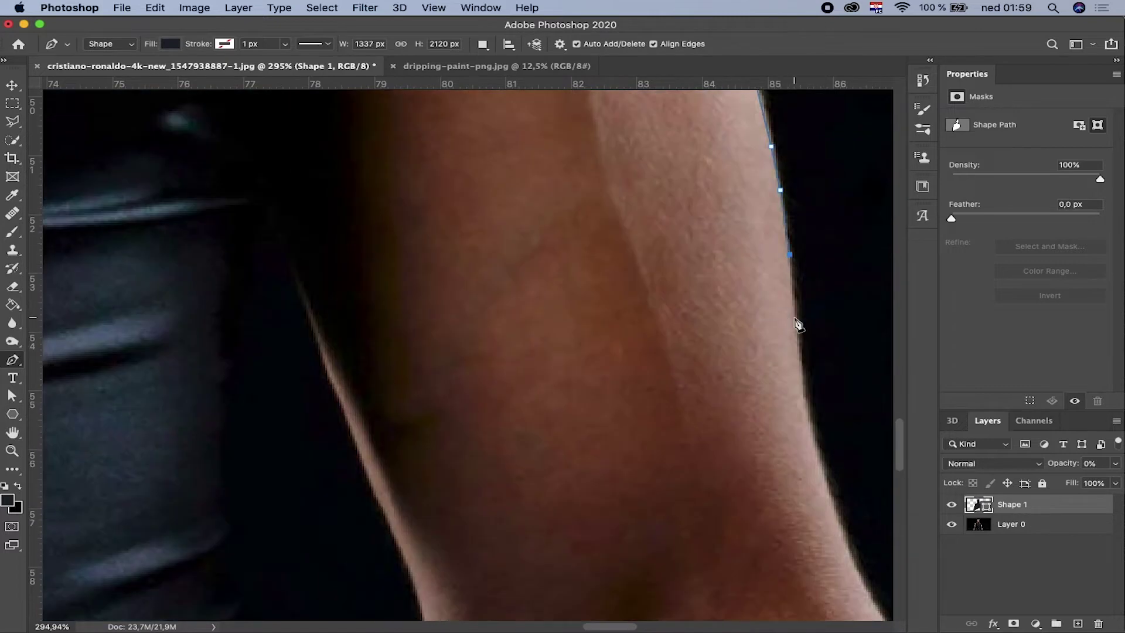
pyautogui.click(710, 344)
pyautogui.scroll(-3, 703, 328)
pyautogui.hscroll(2, 632, 264)
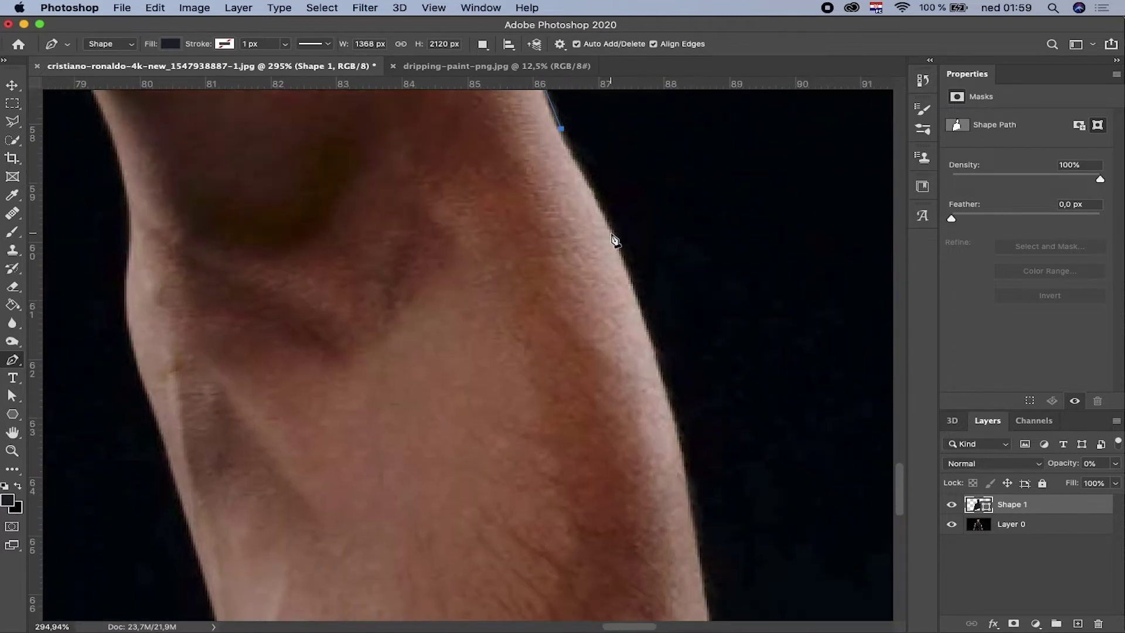
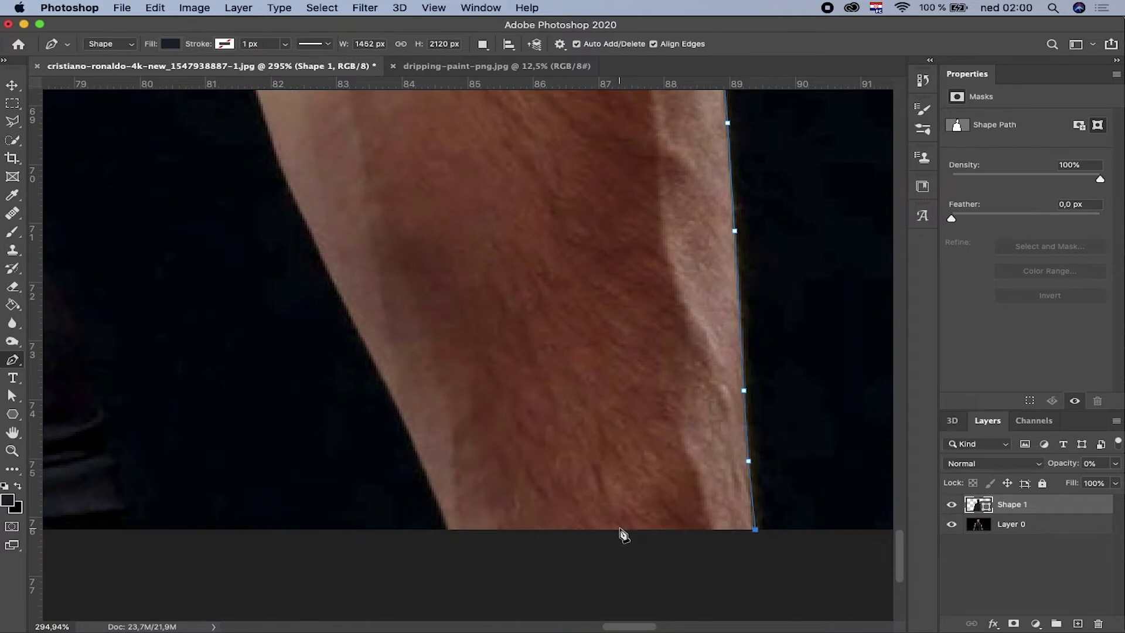
# - Place Pen anchors along the man's arm edge, starting from its lower edge
pyautogui.click(448, 529)
pyautogui.click(412, 444)
pyautogui.scroll(4, 389, 431)
pyautogui.click(319, 410)
pyautogui.scroll(3, 351, 410)
pyautogui.hscroll(-4, 417, 409)
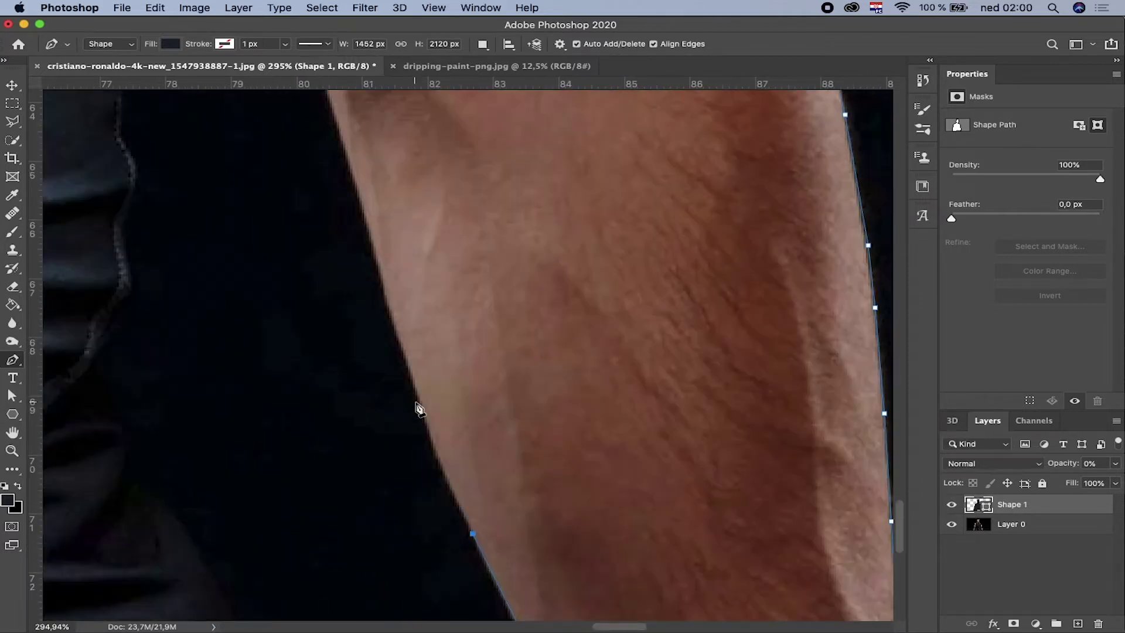
pyautogui.scroll(3, 392, 316)
pyautogui.click(360, 368)
pyautogui.scroll(2, 410, 386)
pyautogui.hscroll(-3, 468, 399)
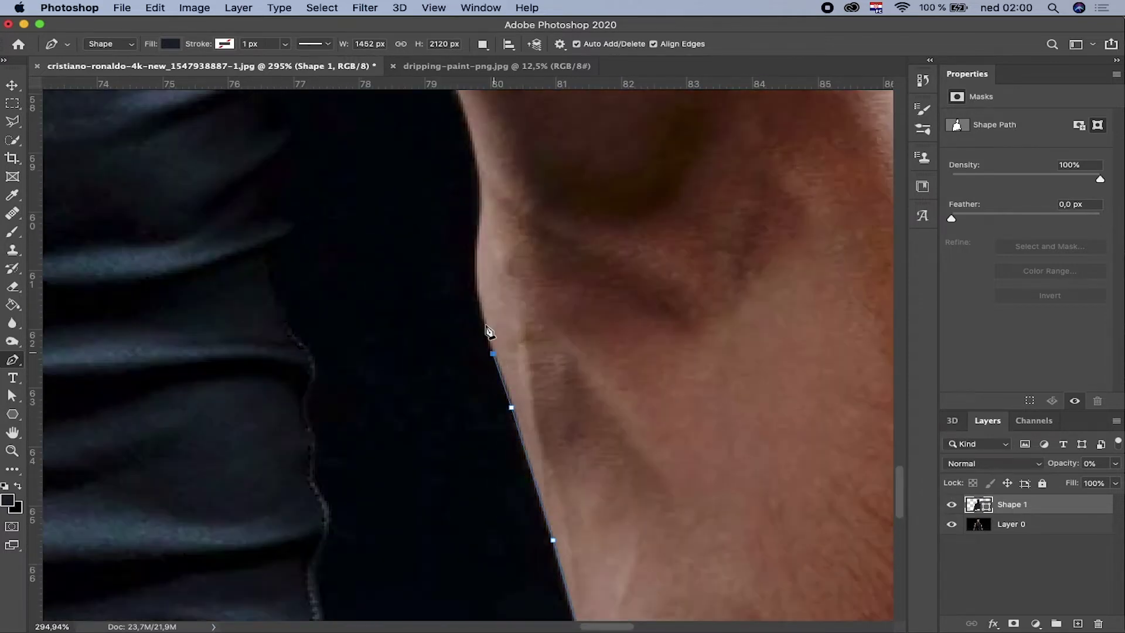
pyautogui.click(483, 315)
pyautogui.click(476, 278)
# - Continue the outline up the arm edge toward the armpit
pyautogui.scroll(2, 482, 306)
pyautogui.click(474, 271)
pyautogui.scroll(2, 486, 293)
pyautogui.hscroll(-1, 487, 293)
pyautogui.scroll(3, 495, 301)
pyautogui.click(523, 475)
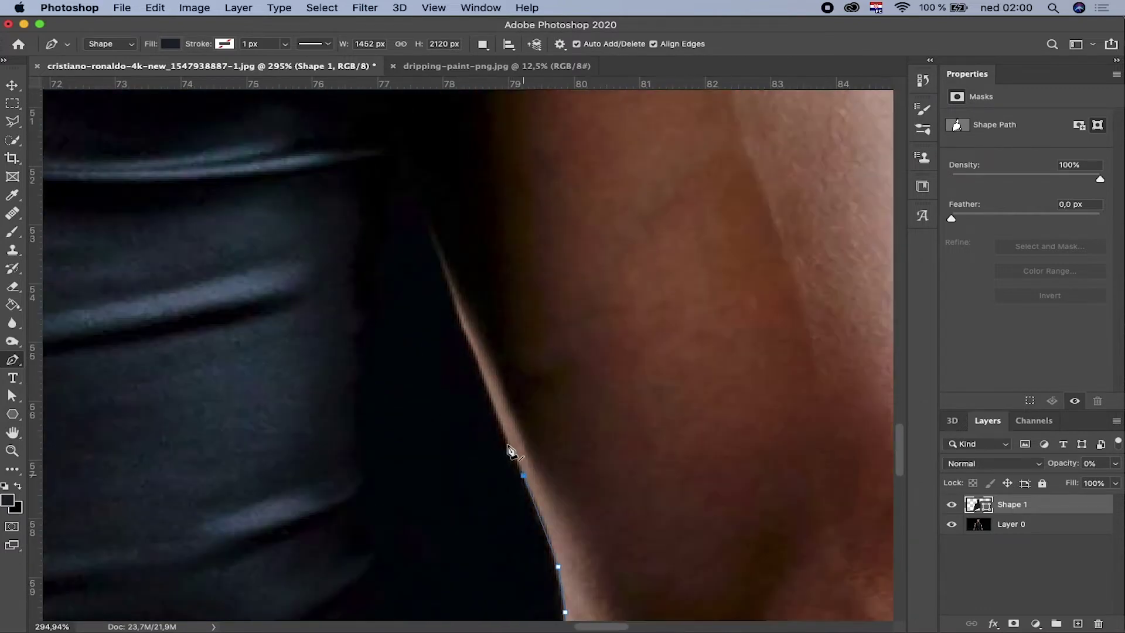
pyautogui.click(457, 309)
pyautogui.scroll(2, 445, 328)
pyautogui.click(432, 344)
pyautogui.scroll(2, 432, 346)
pyautogui.click(403, 411)
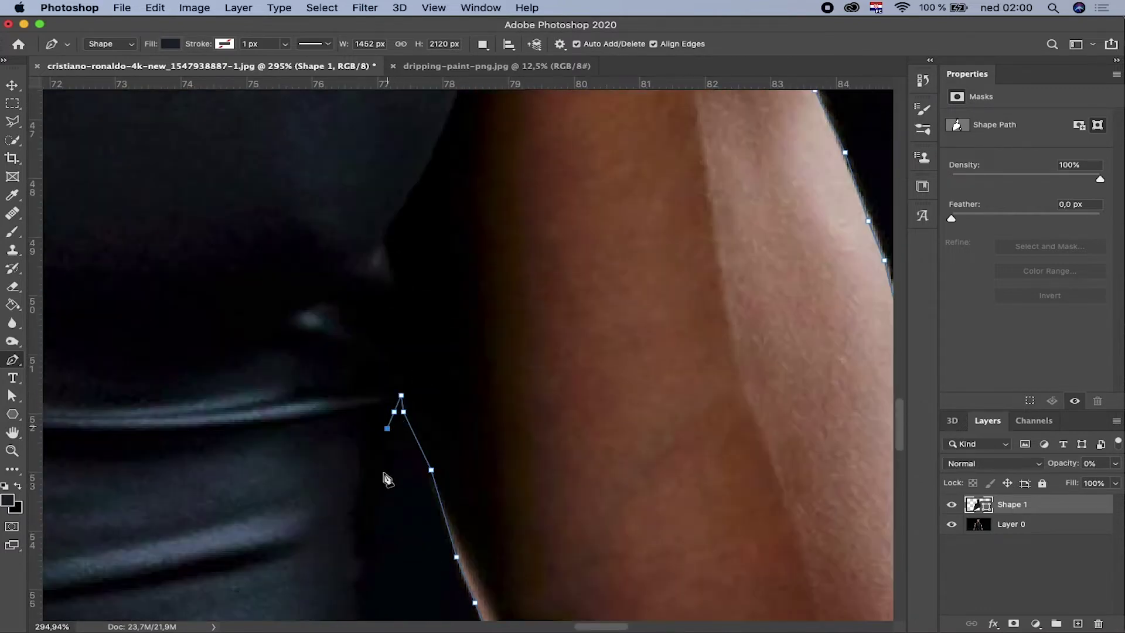
# - Turn the path onto the dark shirt edge and trace down its side
pyautogui.click(376, 493)
pyautogui.scroll(-3, 375, 404)
pyautogui.click(378, 386)
pyautogui.click(364, 438)
pyautogui.click(365, 495)
pyautogui.click(369, 526)
pyautogui.scroll(-3, 369, 527)
pyautogui.click(373, 330)
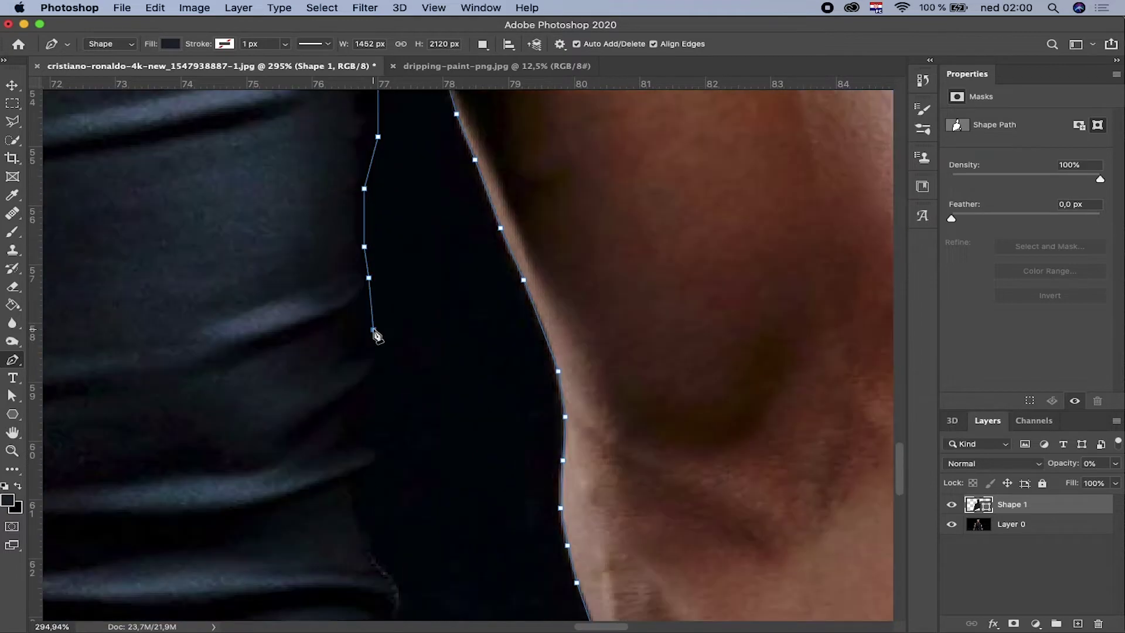
pyautogui.scroll(-3, 387, 574)
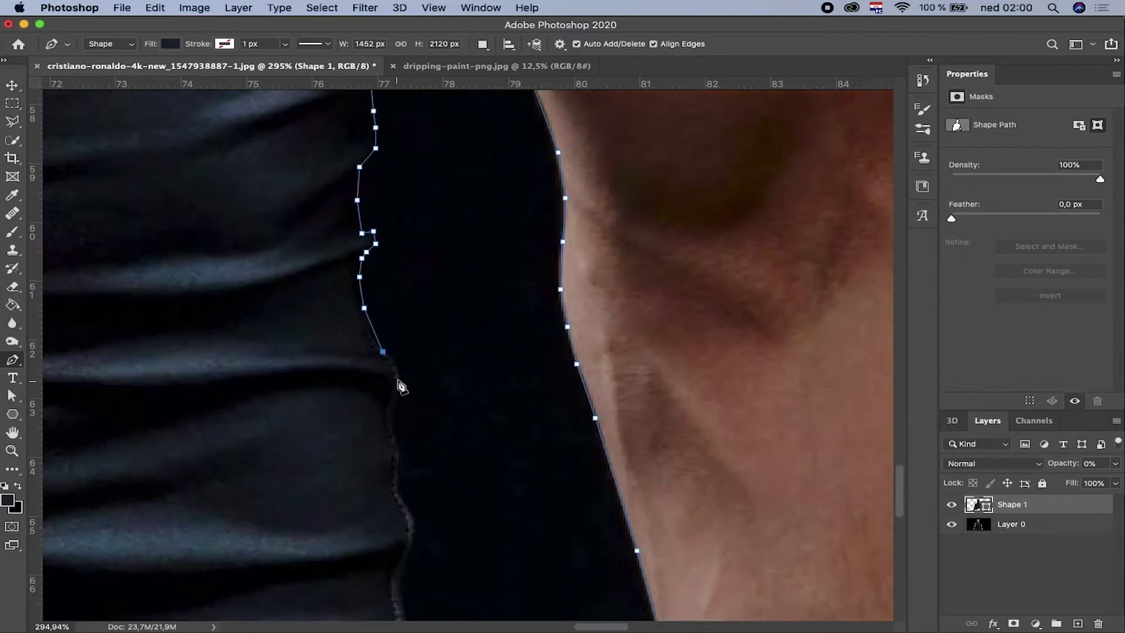
pyautogui.click(396, 584)
pyautogui.scroll(-3, 404, 410)
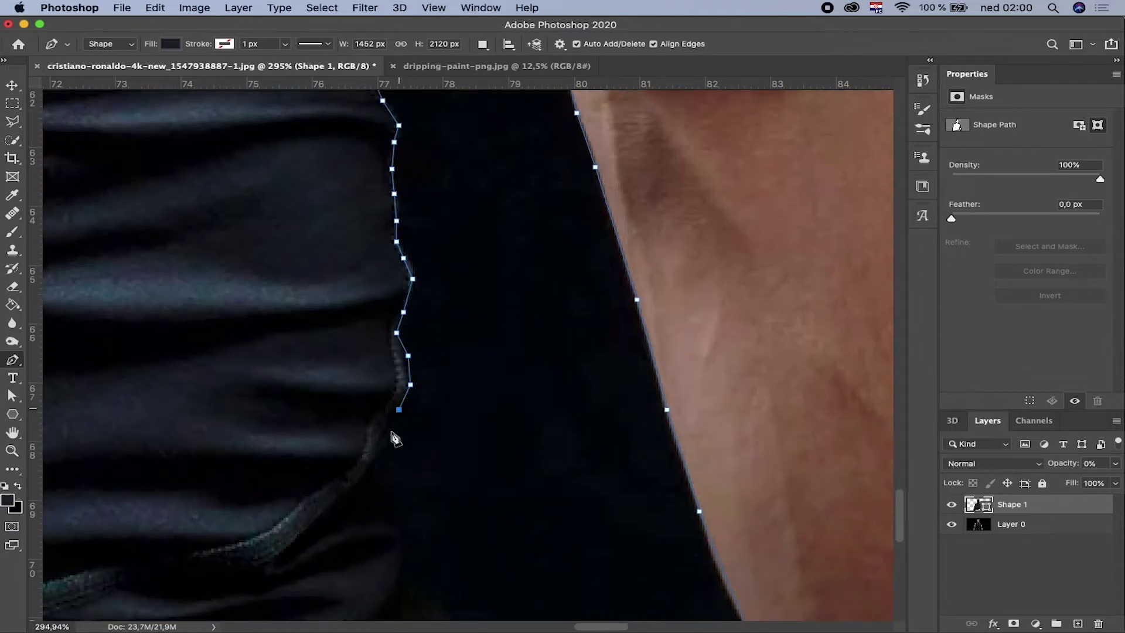
pyautogui.click(406, 538)
pyautogui.scroll(-2, 410, 451)
pyautogui.scroll(-3, 484, 520)
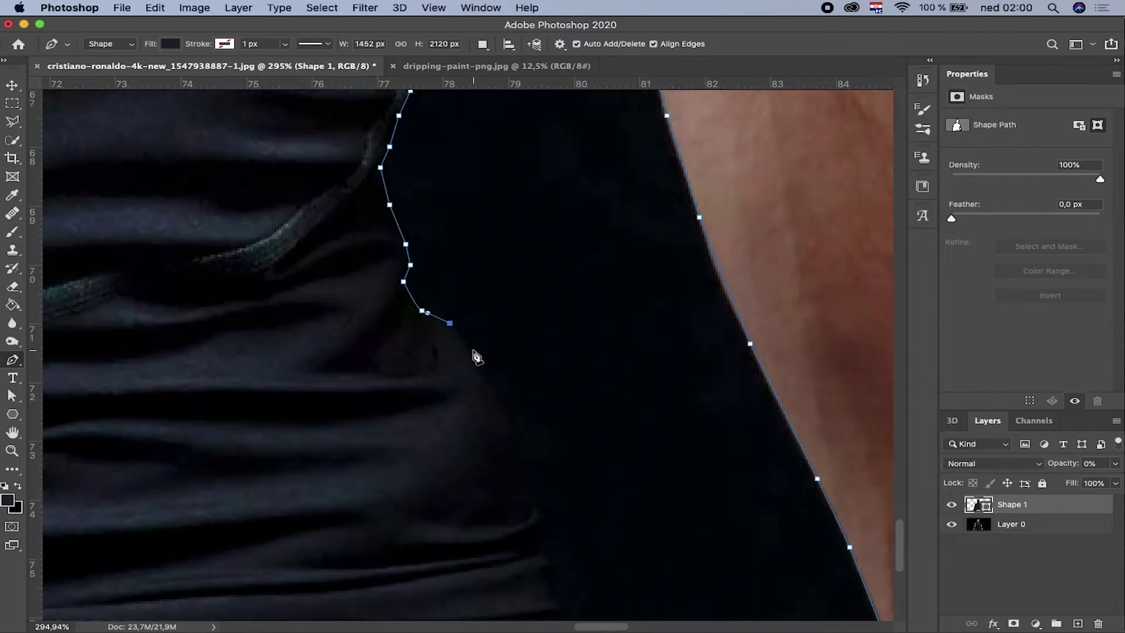
# - Follow the shirt folds to the photo's bottom edge and start back up
pyautogui.click(456, 333)
pyautogui.click(468, 360)
pyautogui.click(475, 354)
pyautogui.click(500, 400)
pyautogui.click(509, 422)
pyautogui.scroll(-3, 515, 445)
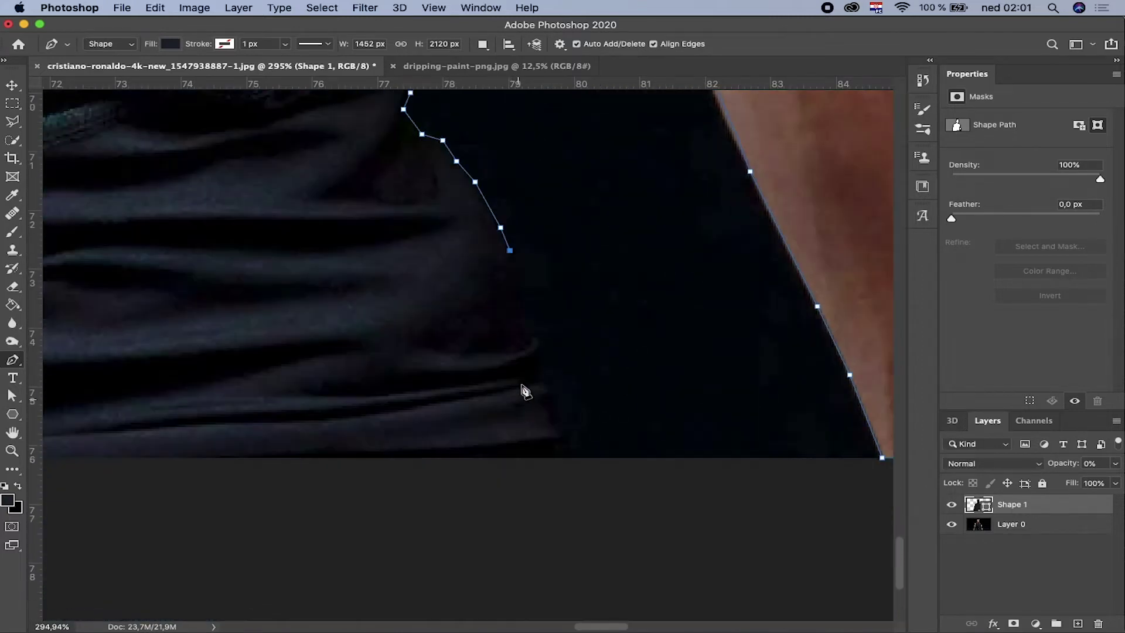
pyautogui.hscroll(-5, 556, 451)
pyautogui.scroll(-5, 326, 415)
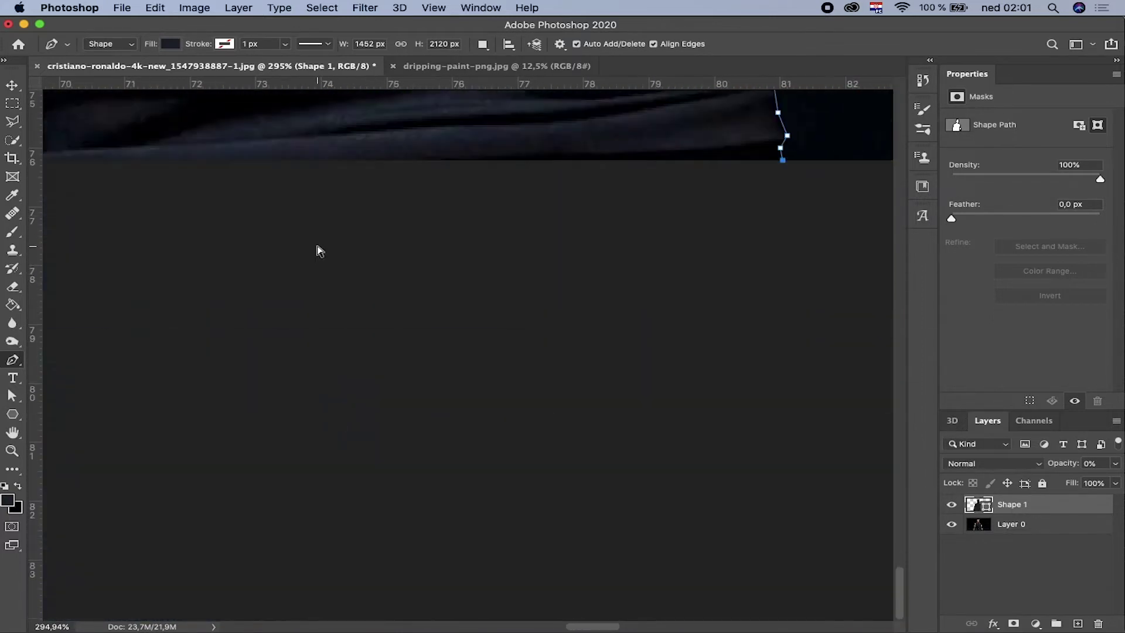
pyautogui.hscroll(-10, 316, 248)
pyautogui.scroll(3, 317, 248)
pyautogui.click(306, 389)
pyautogui.click(320, 367)
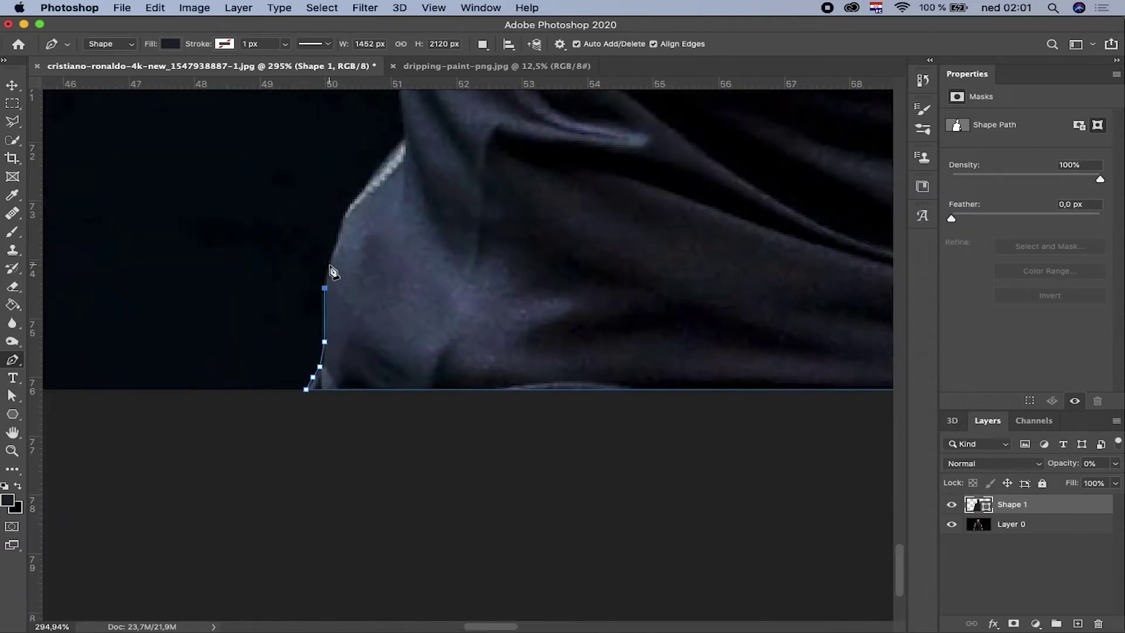
# - Add Pen anchors up the shirt's other edge
pyautogui.click(329, 265)
pyautogui.scroll(2, 337, 257)
pyautogui.click(336, 356)
pyautogui.click(345, 335)
pyautogui.click(355, 316)
pyautogui.click(403, 256)
pyautogui.scroll(4, 393, 391)
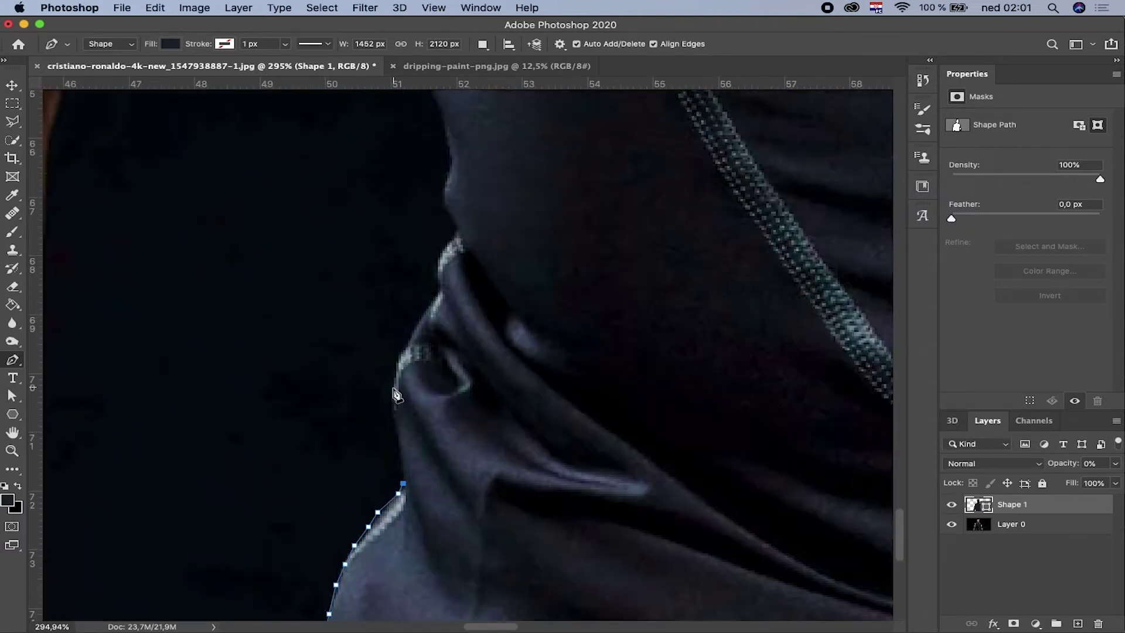
pyautogui.click(438, 282)
pyautogui.scroll(2, 440, 289)
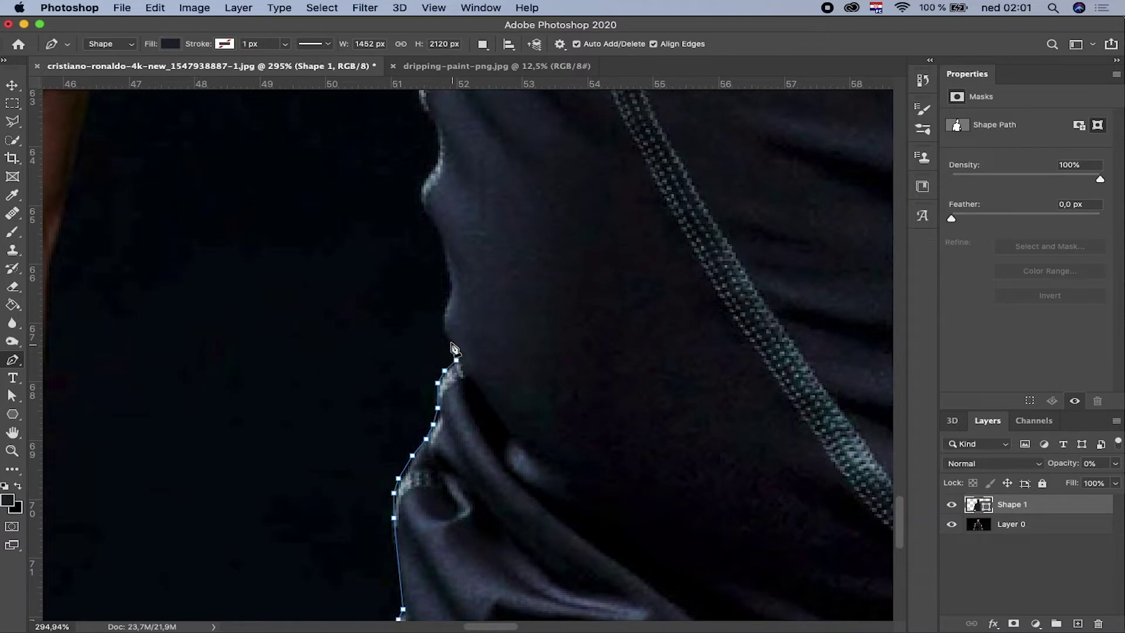
pyautogui.scroll(3, 442, 237)
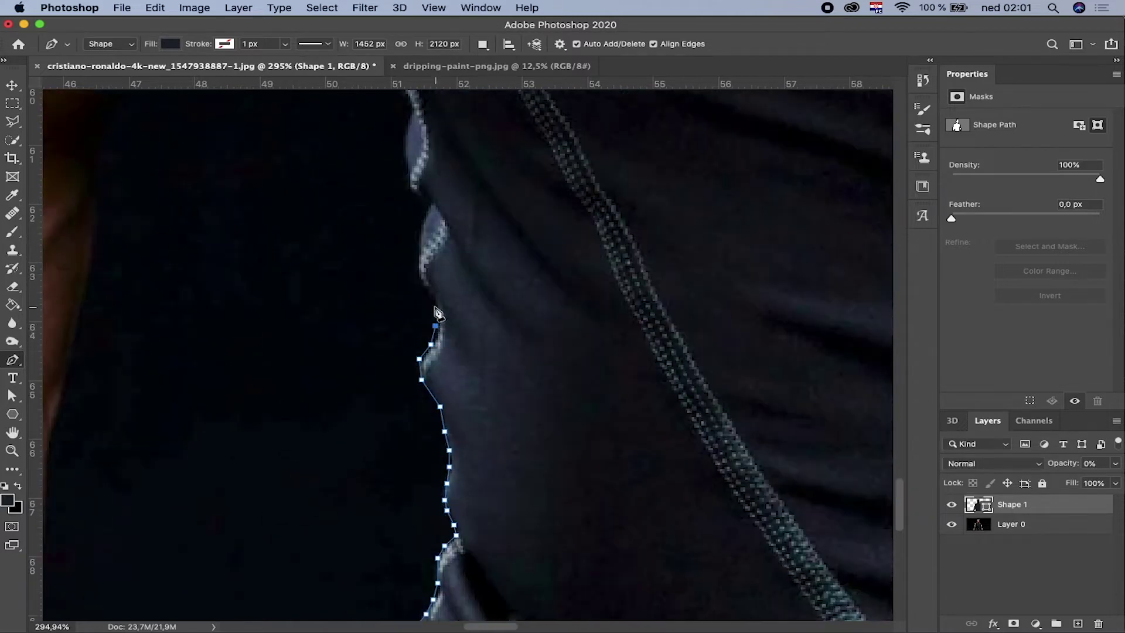
# - Follow the shirt folds upward to the armpit corner
pyautogui.click(417, 231)
pyautogui.click(428, 205)
pyautogui.scroll(3, 417, 263)
pyautogui.click(407, 325)
pyautogui.click(406, 292)
pyautogui.scroll(3, 381, 446)
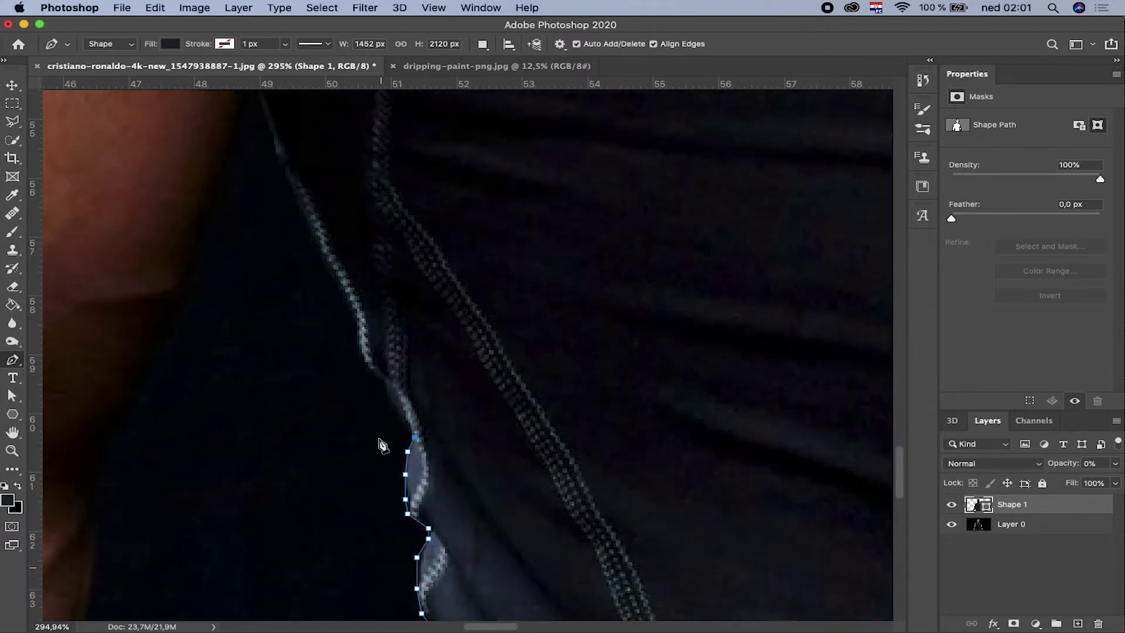
pyautogui.click(338, 292)
pyautogui.scroll(2, 316, 328)
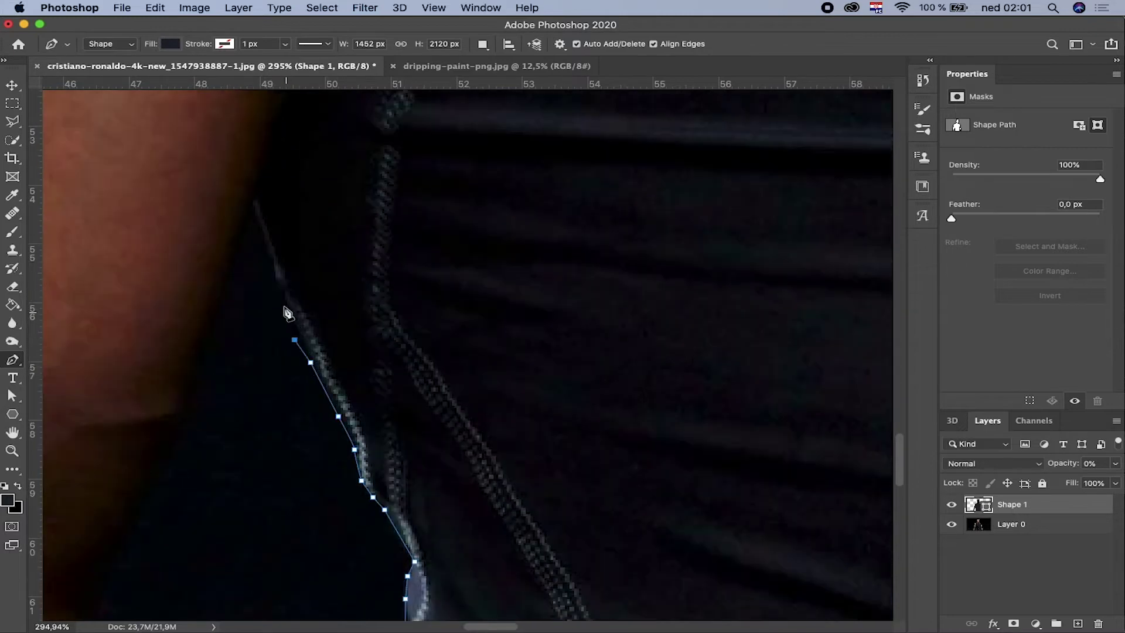
pyautogui.click(235, 262)
# - Trace down the arm's inner edge to the forearm
pyautogui.click(206, 346)
pyautogui.click(206, 395)
pyautogui.click(193, 420)
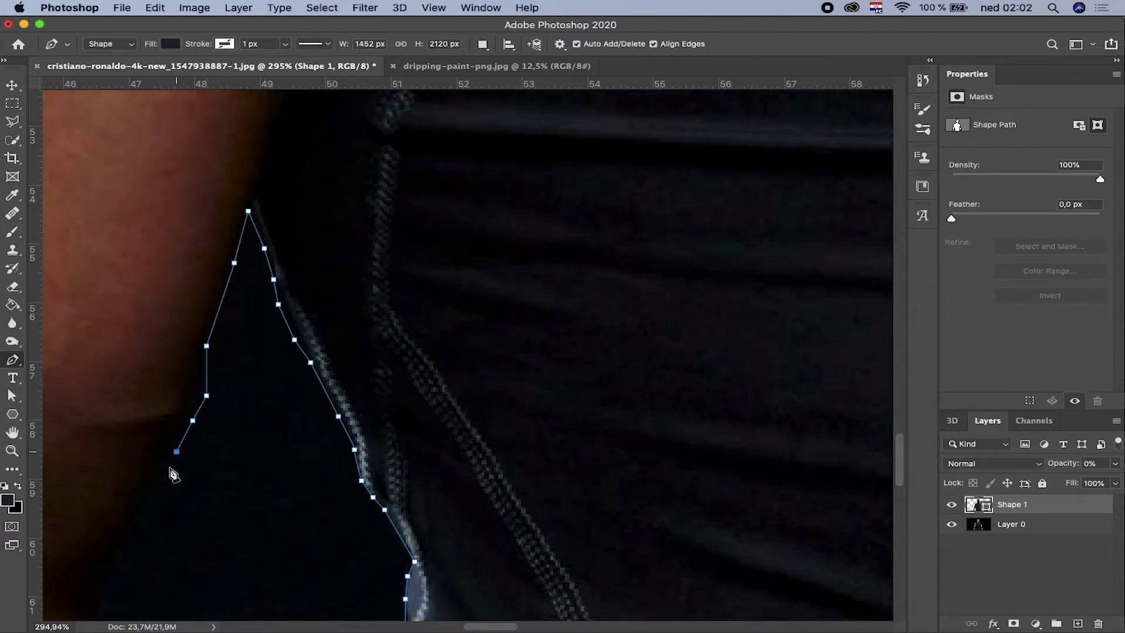
pyautogui.click(155, 499)
pyautogui.hscroll(-2, 209, 517)
pyautogui.scroll(-4, 363, 284)
pyautogui.click(332, 352)
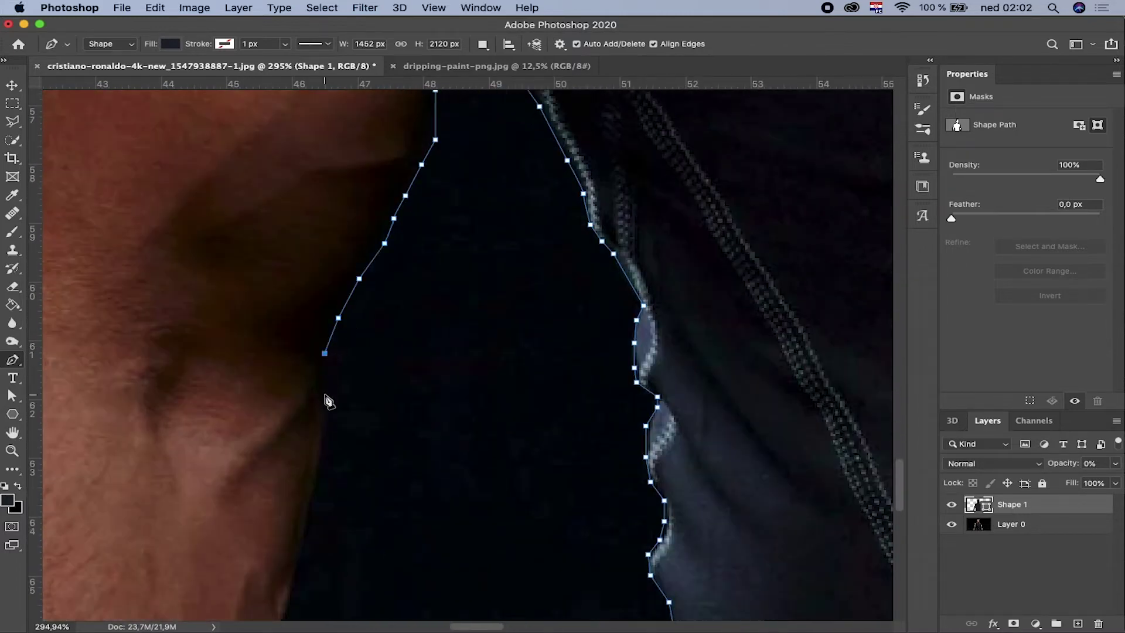
pyautogui.click(327, 438)
pyautogui.click(317, 489)
pyautogui.scroll(-5, 318, 472)
pyautogui.click(303, 226)
pyautogui.click(274, 384)
pyautogui.scroll(-3, 269, 328)
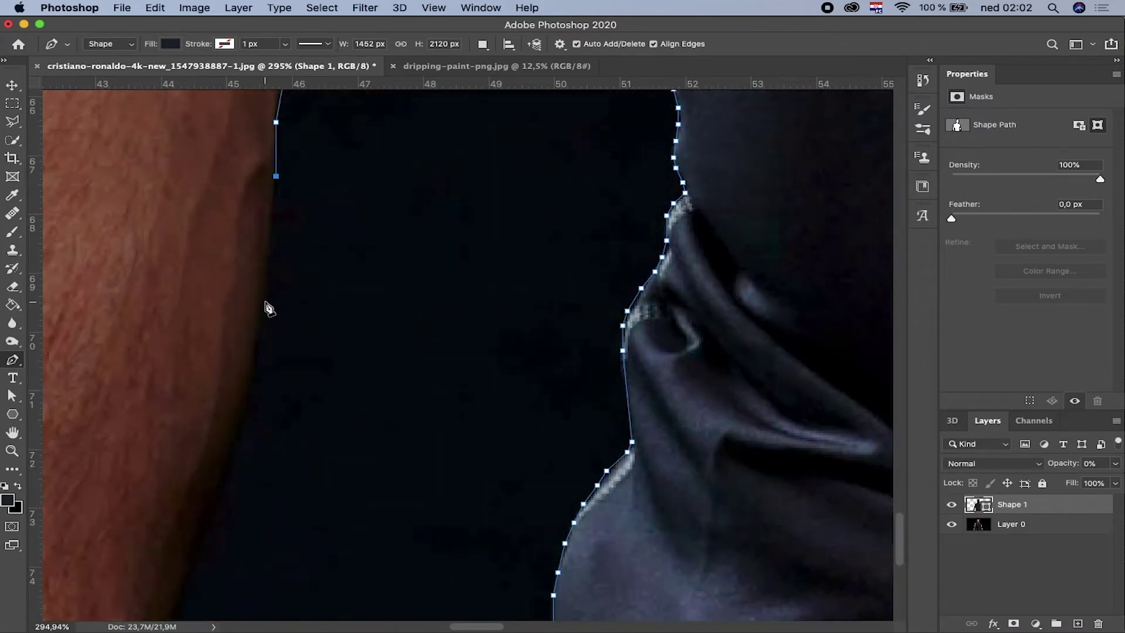
# - Continue down the forearm edge and anchor at the photo's bottom
pyautogui.click(266, 304)
pyautogui.click(228, 460)
pyautogui.scroll(-2, 220, 430)
pyautogui.click(204, 393)
pyautogui.click(187, 443)
pyautogui.click(167, 478)
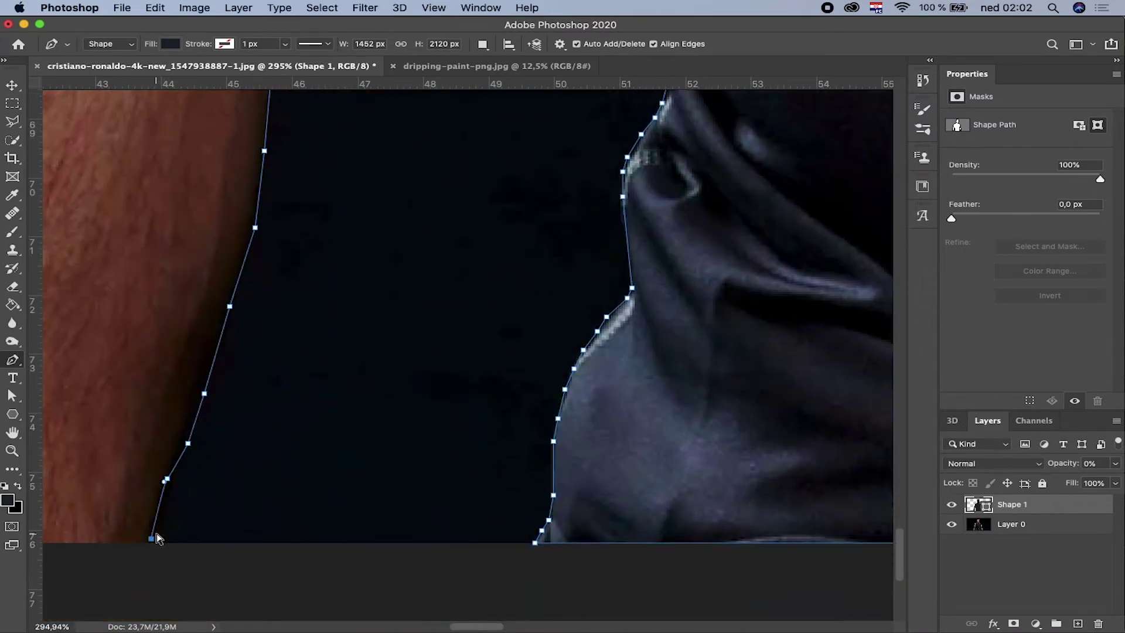
pyautogui.click(157, 541)
# - Close the outline back onto its starting anchor
pyautogui.hscroll(-8, 176, 527)
pyautogui.scroll(-1, 176, 527)
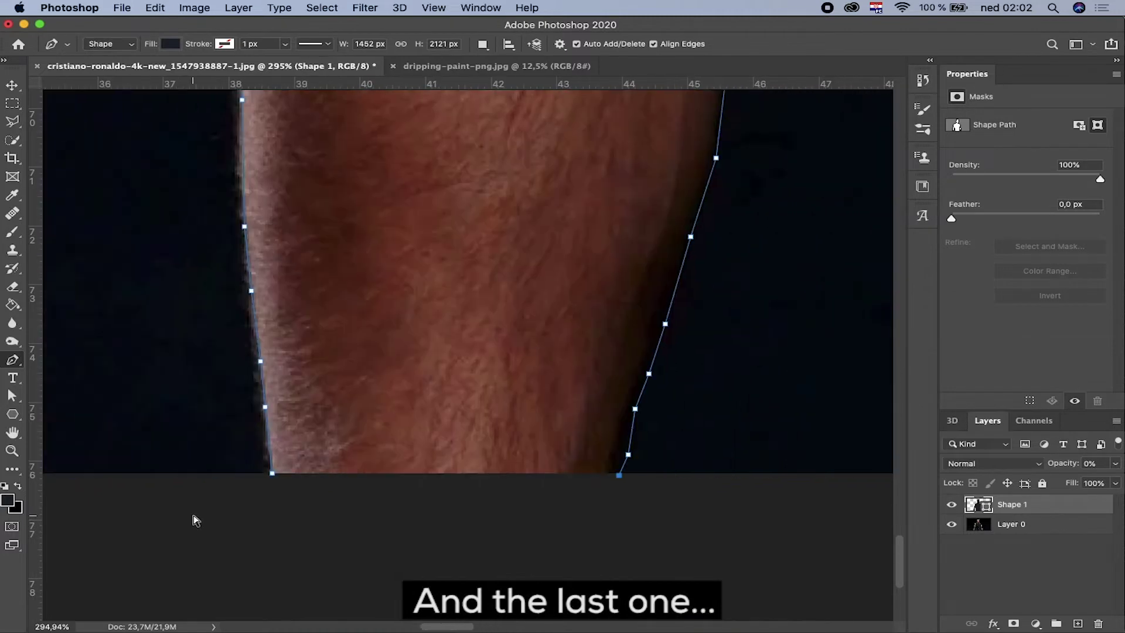
pyautogui.click(272, 473)
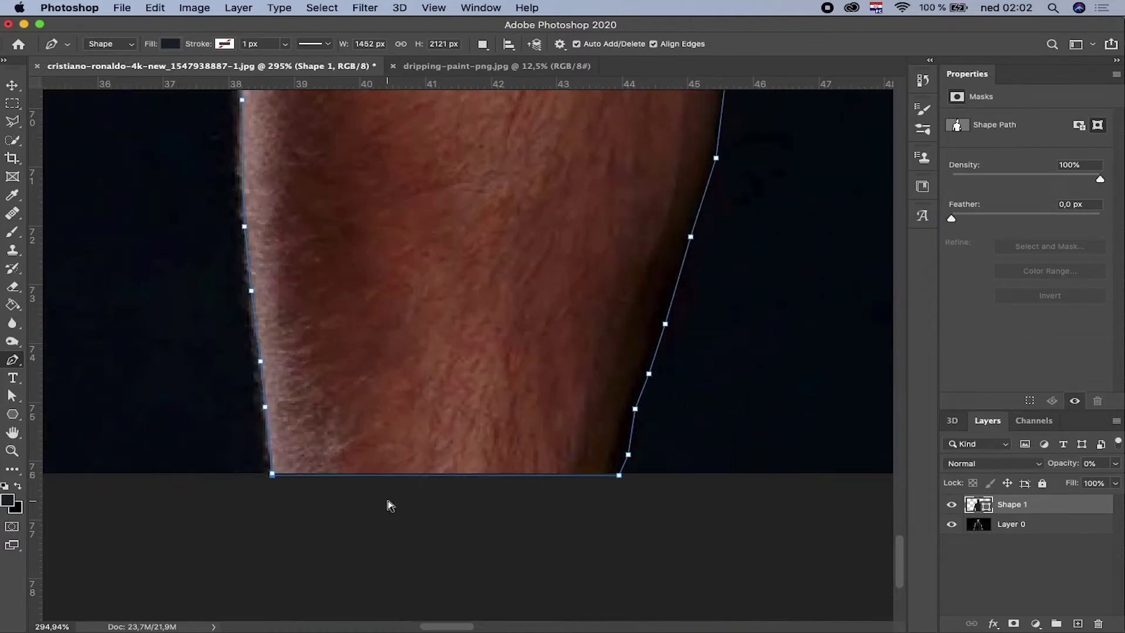
pyautogui.hotkey('ctrl', 'z')
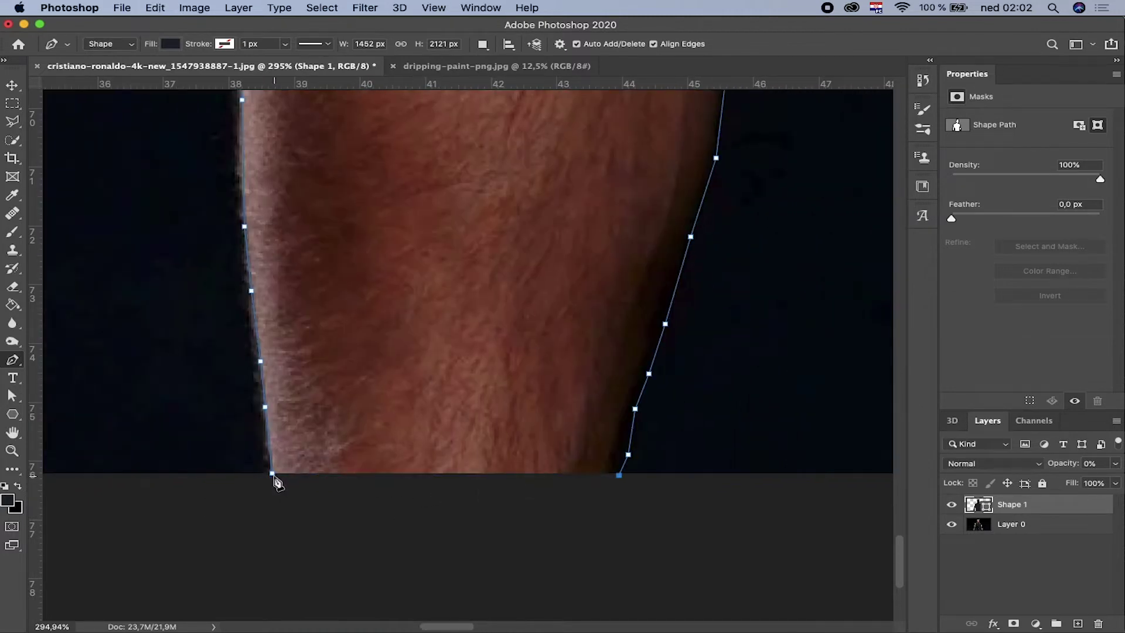
pyautogui.click(272, 473)
# - Fit the photo in view and convert the closed Shape 1 outline into a selection
pyautogui.hotkey('ctrl', '0')
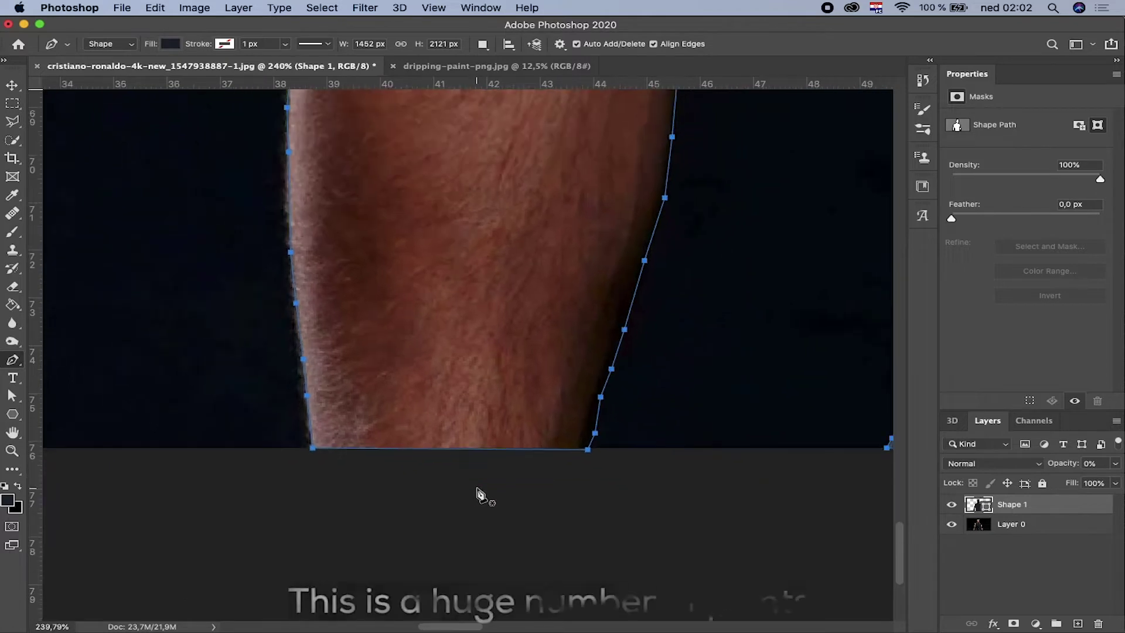
pyautogui.scroll(5, 467, 418)
pyautogui.scroll(-5, 469, 415)
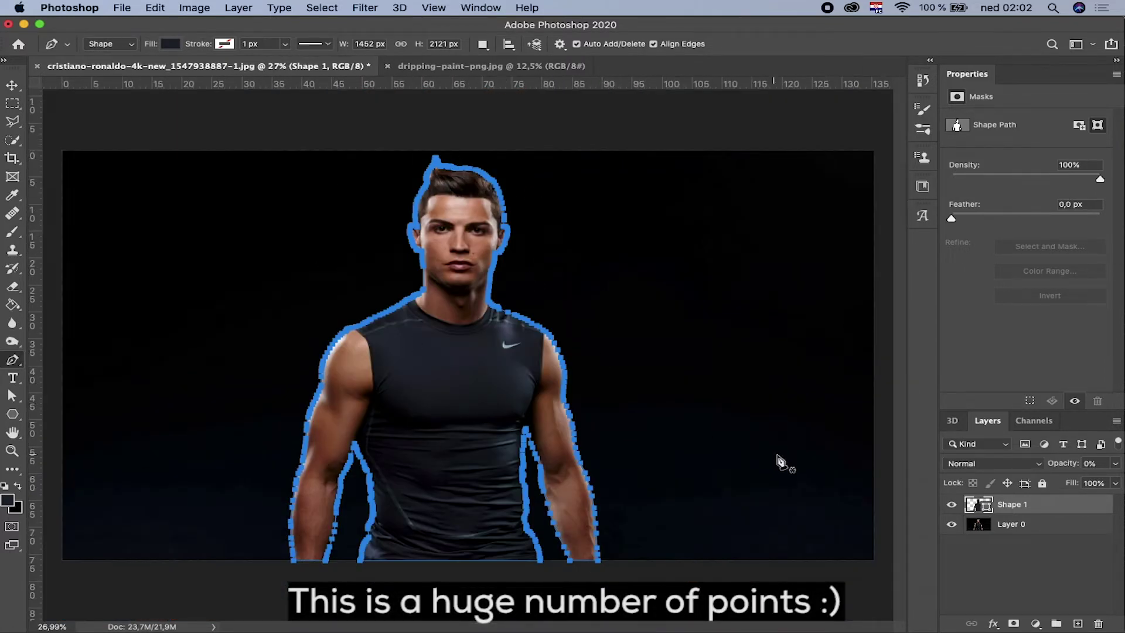
pyautogui.hotkey('ctrl', 'Return')
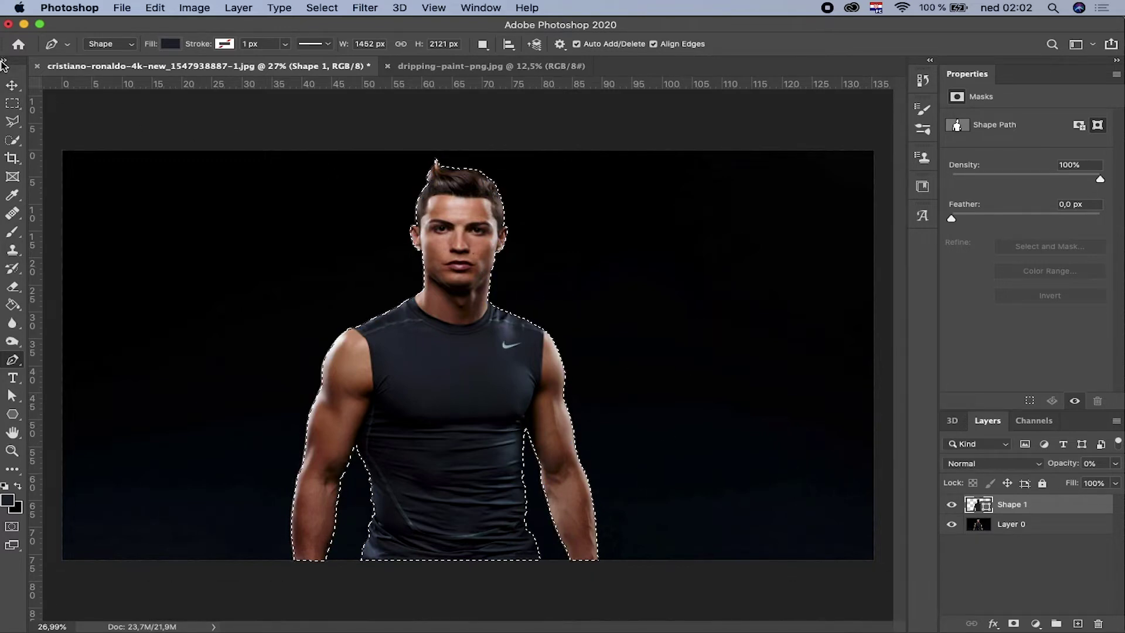
pyautogui.click(12, 85)
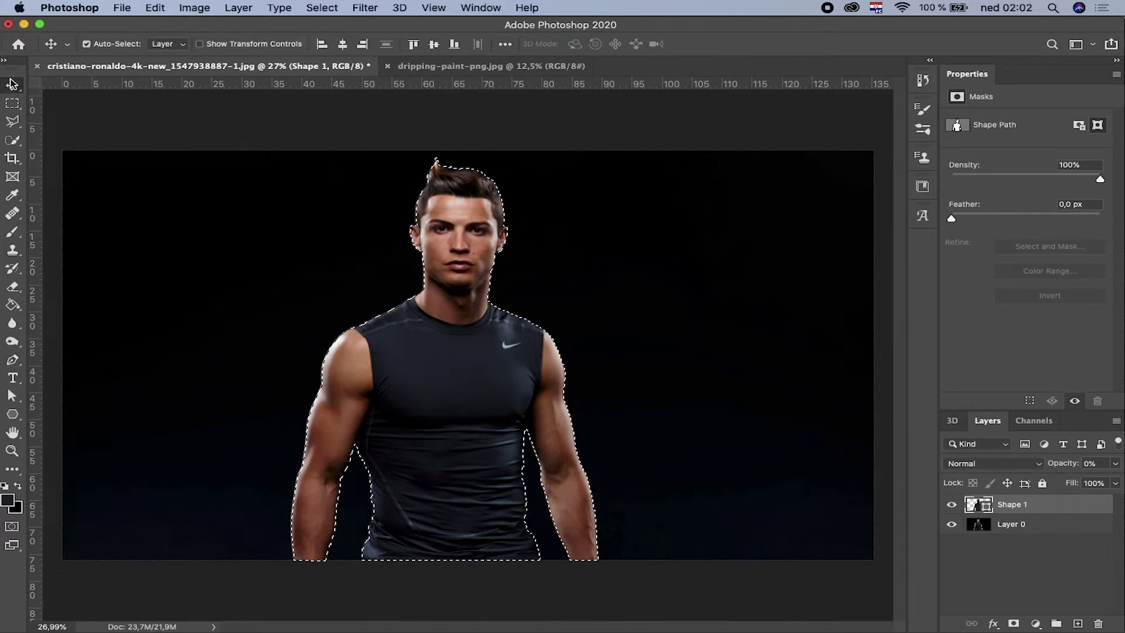
# - Copy the selected man from Layer 0 onto a new Layer 1 at the top
pyautogui.click(1027, 527)
pyautogui.press('super+j')
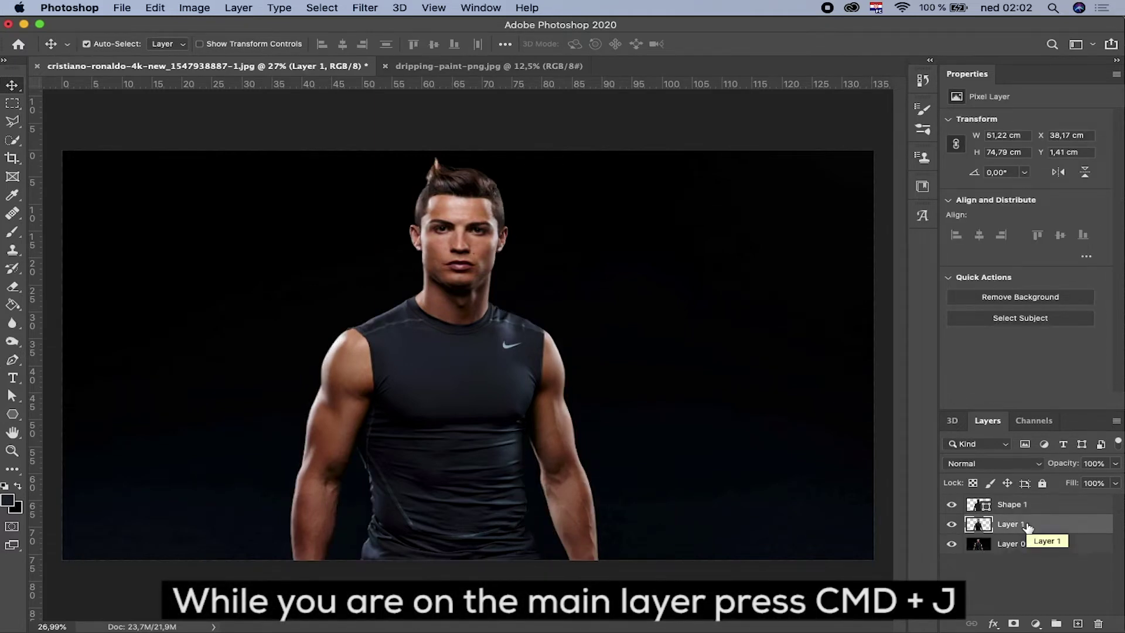
pyautogui.moveTo(1006, 507); pyautogui.dragTo(1006, 505)
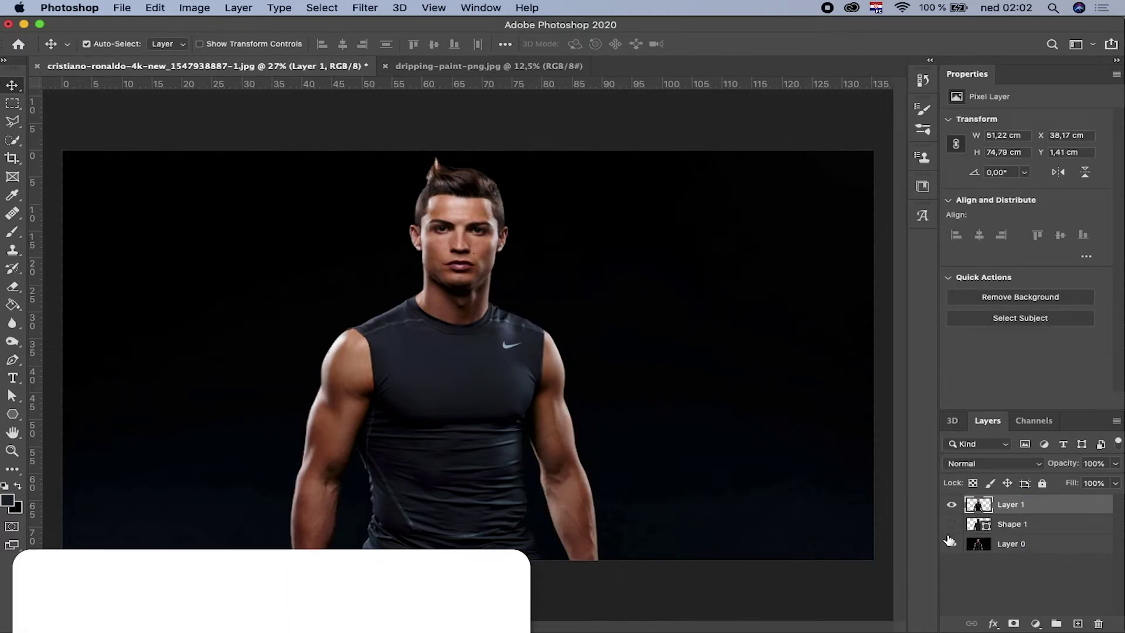
pyautogui.click(978, 528)
pyautogui.doubleClick(978, 527)
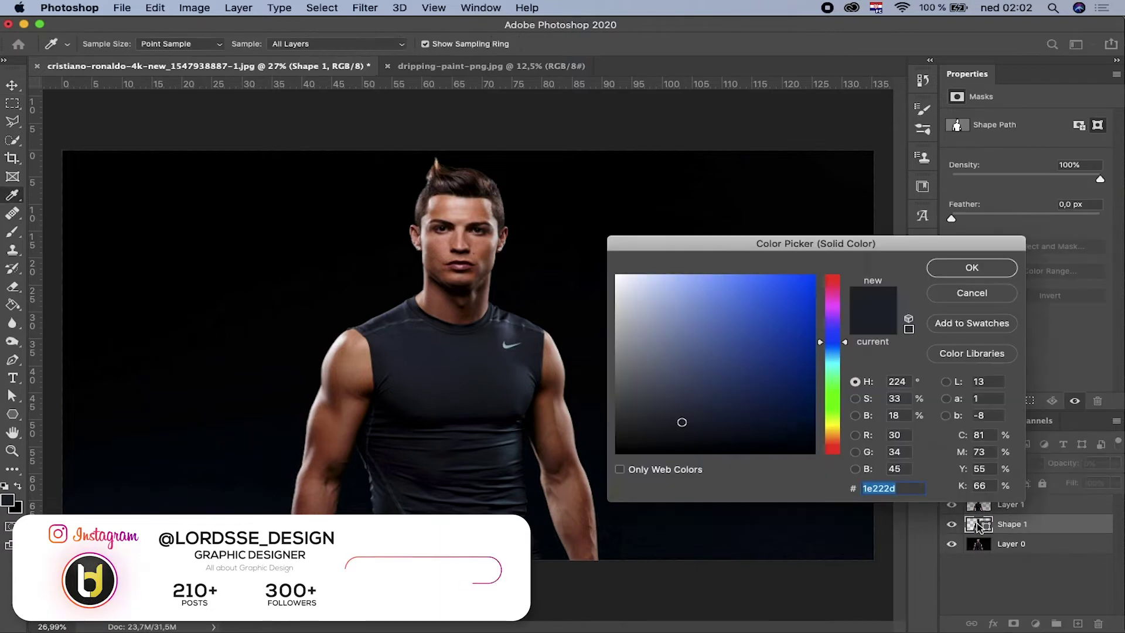
pyautogui.press('Escape')
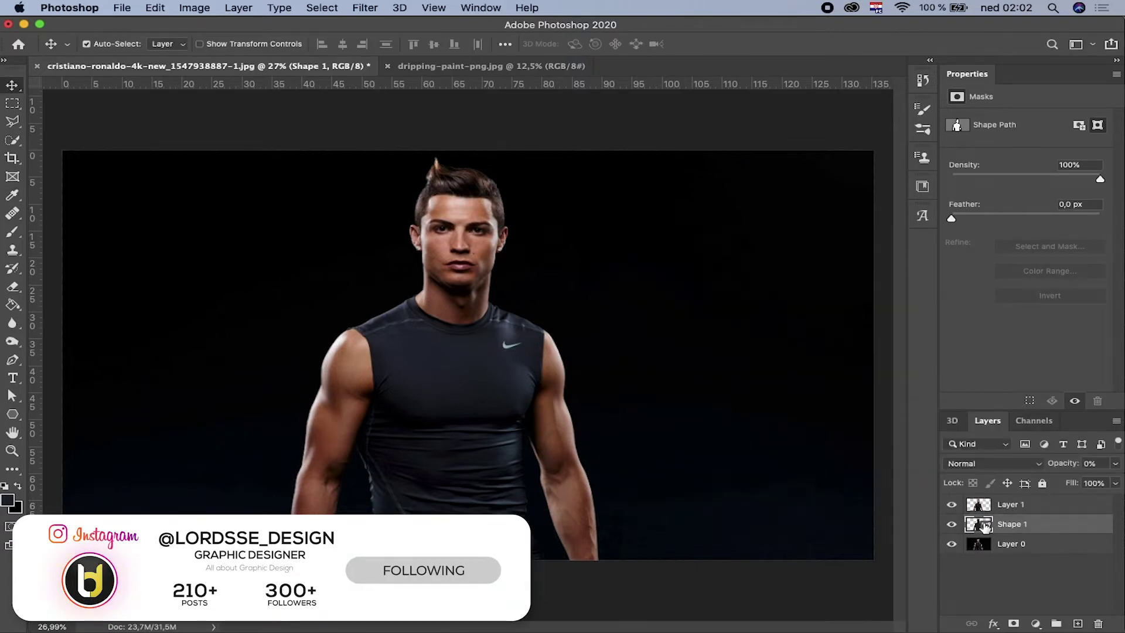
# - Hide the Shape 1 and Layer 0 layers and clear the selection
pyautogui.keyDown('super'); pyautogui.click(984, 527); pyautogui.keyUp('super')
pyautogui.click(951, 523)
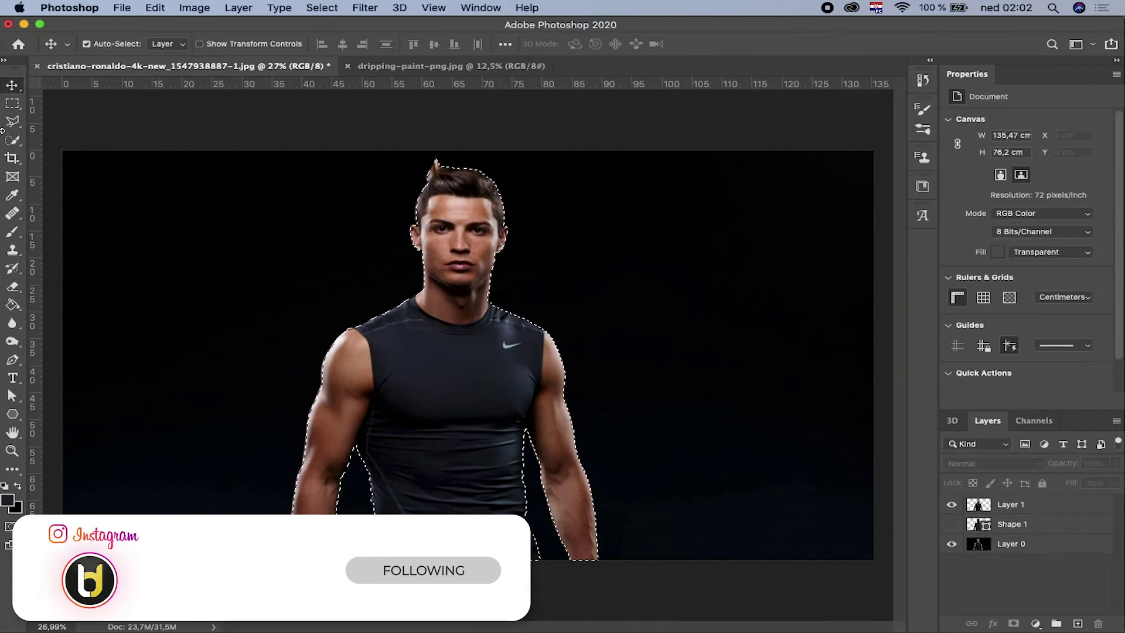
pyautogui.click(951, 544)
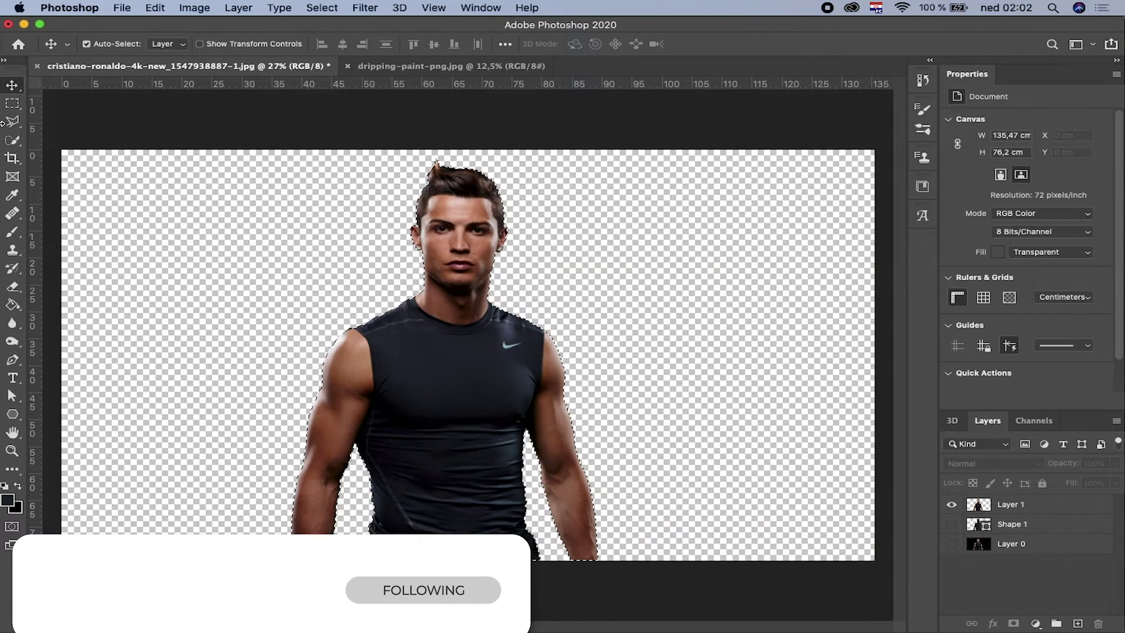
pyautogui.click(13, 103)
pyautogui.click(184, 146)
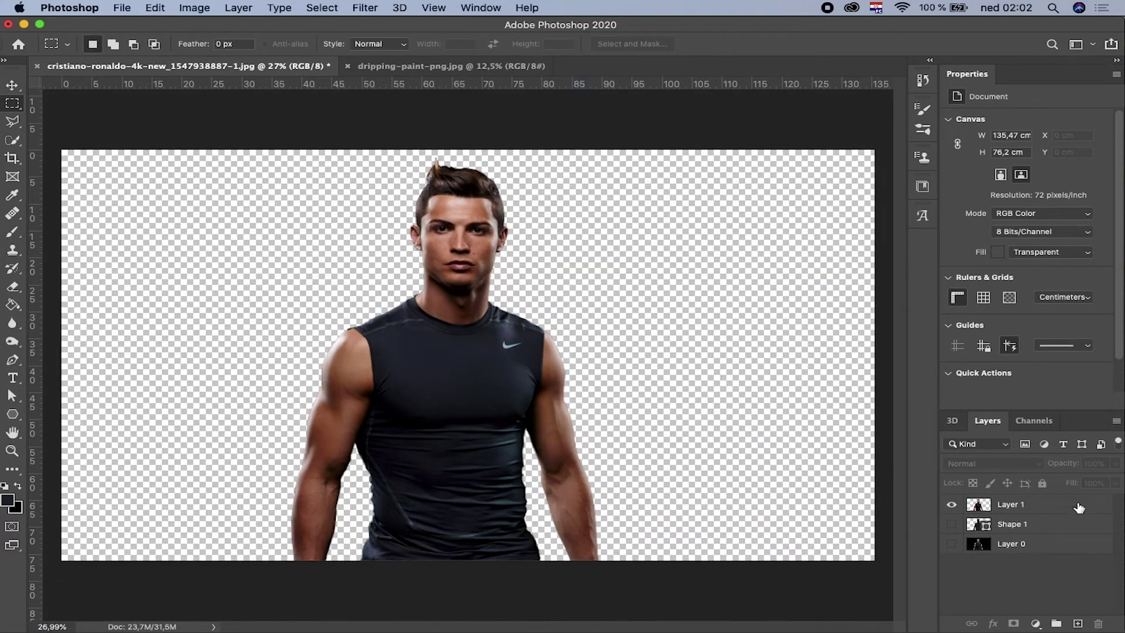
# - Add a new empty Layer 2 beneath the man's Layer 1
pyautogui.click(1078, 507)
pyautogui.click(1075, 622)
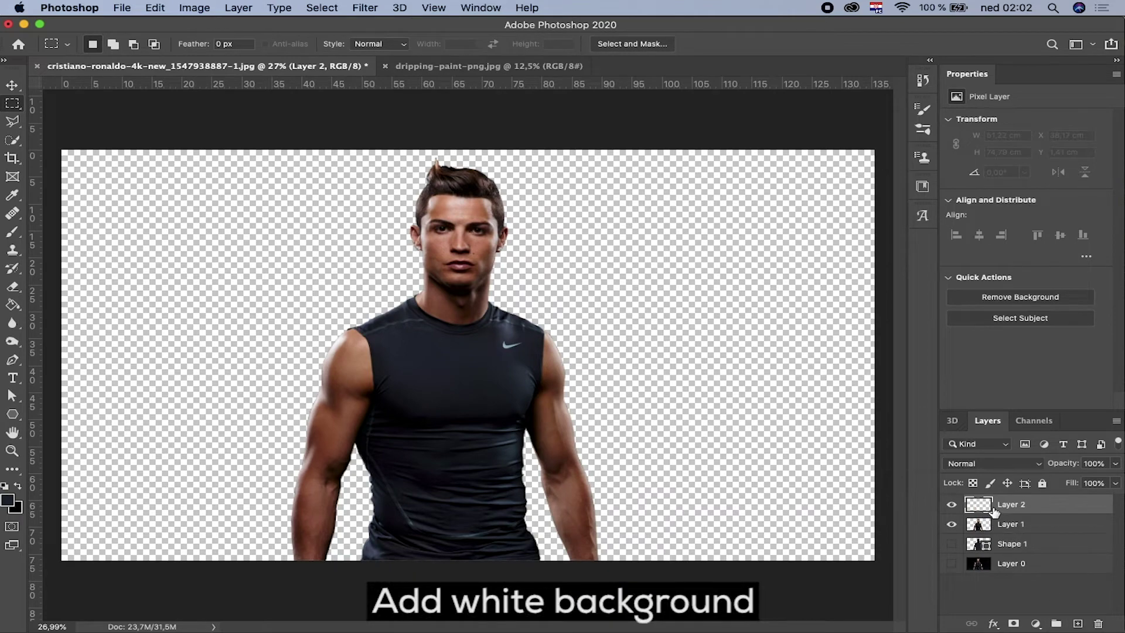
pyautogui.moveTo(994, 511); pyautogui.dragTo(994, 534)
pyautogui.click(6, 499)
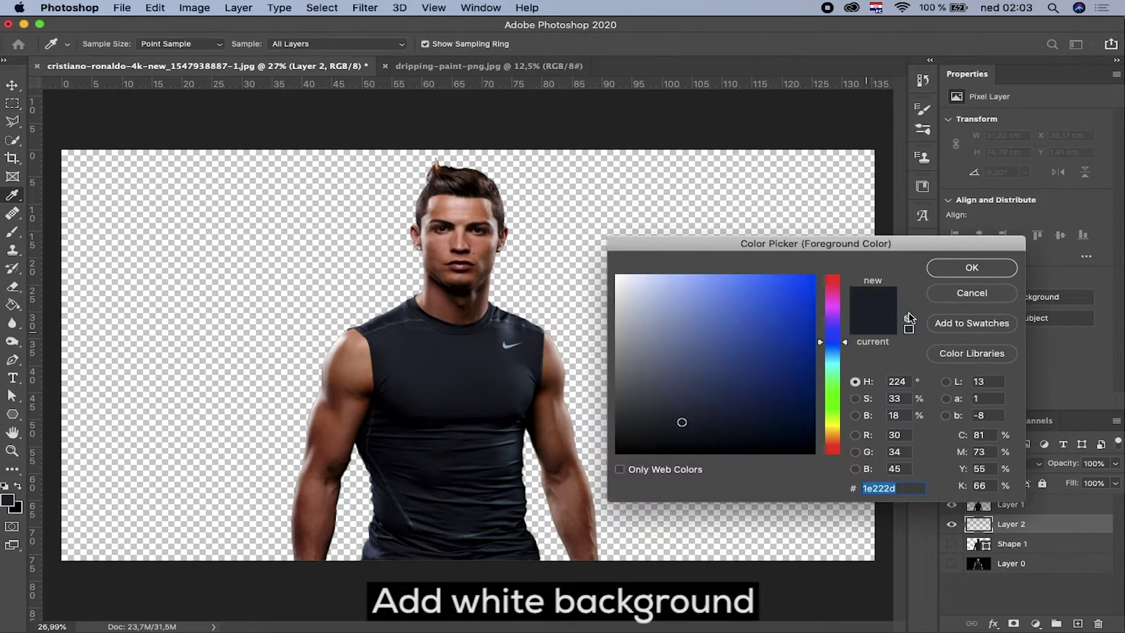
pyautogui.press('Escape')
# - Reset colours to make white the foreground and fill Layer 2 with white
pyautogui.press('m')
pyautogui.press('d')
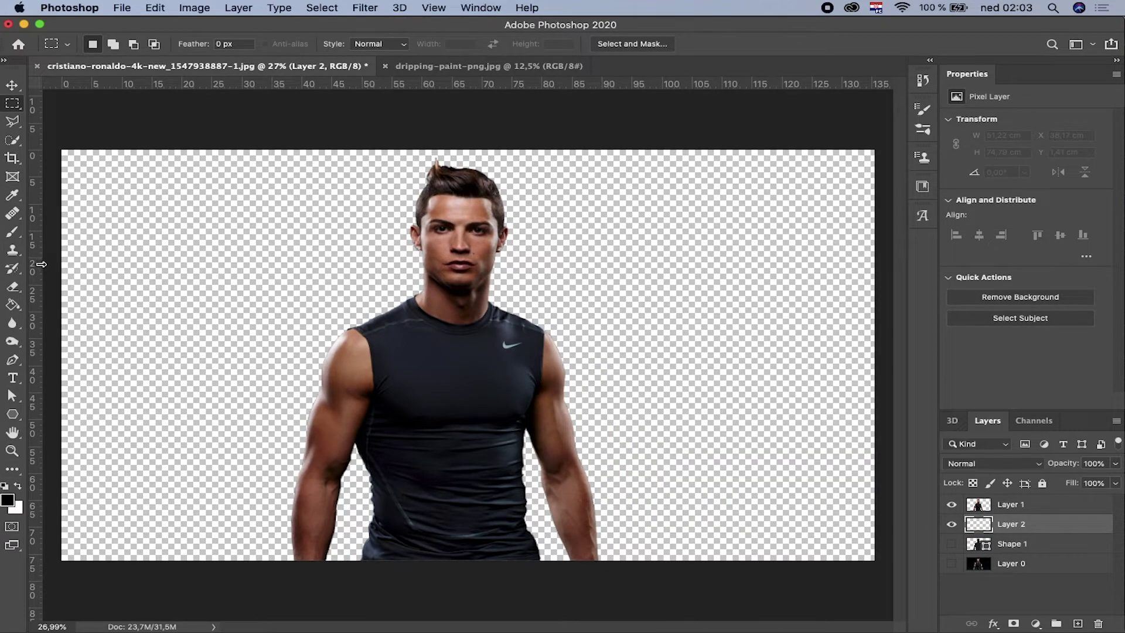
pyautogui.press('x')
pyautogui.click(13, 305)
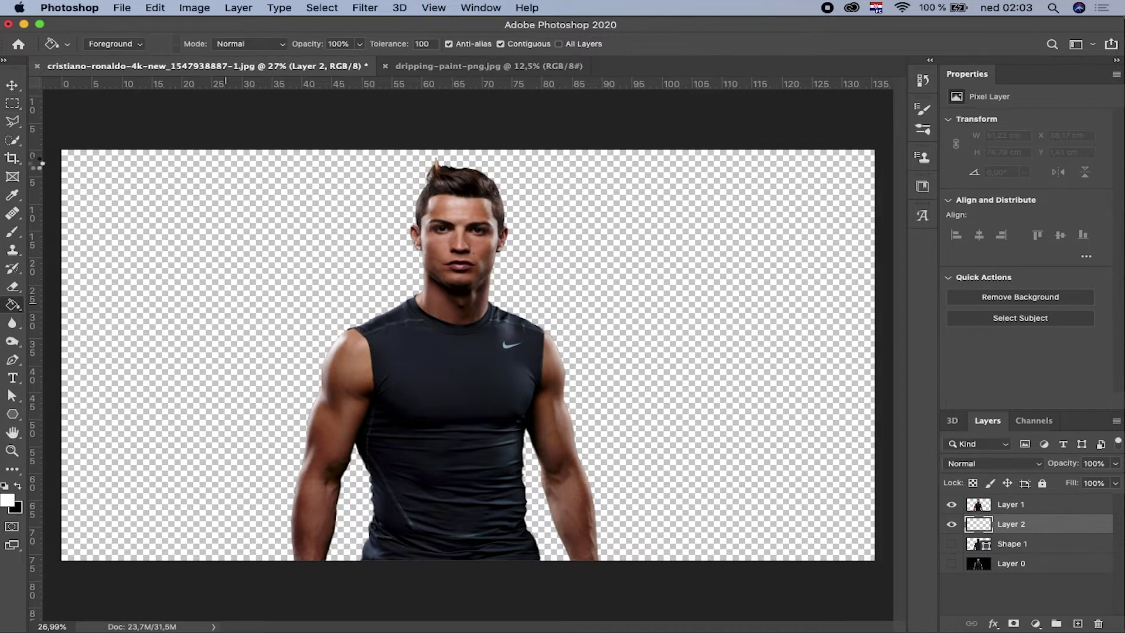
pyautogui.hotkey('alt', 'BackSpace')
pyautogui.click(13, 103)
pyautogui.scroll(1, 364, 296)
pyautogui.scroll(1, 363, 296)
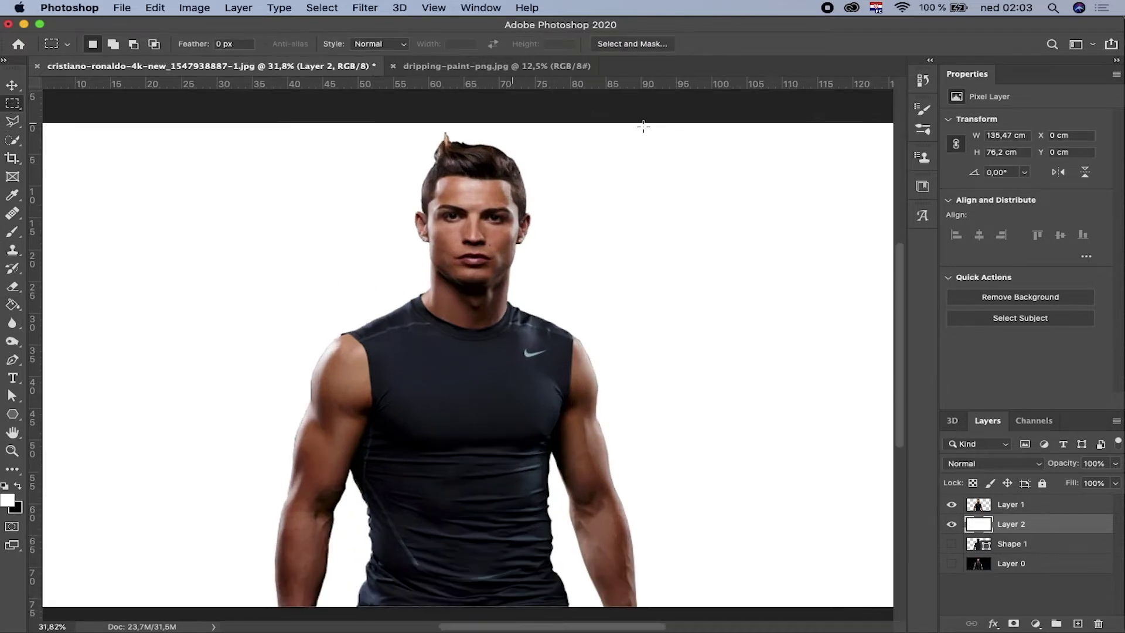
pyautogui.scroll(-1, 462, 222)
pyautogui.scroll(1, 463, 222)
pyautogui.scroll(3, 457, 194)
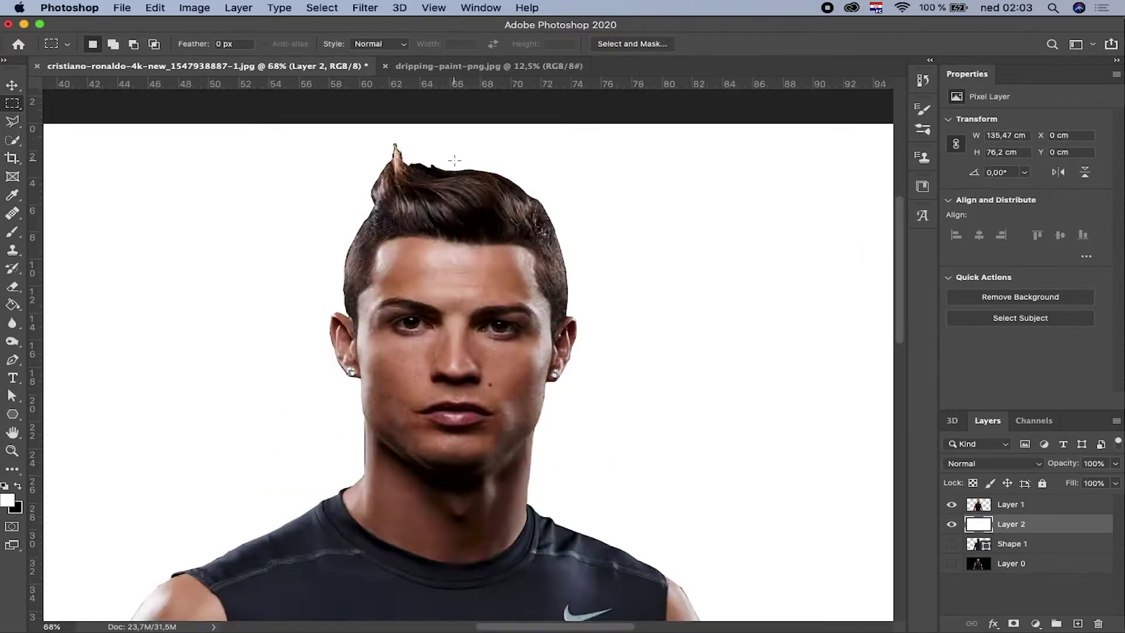
pyautogui.scroll(3, 450, 161)
pyautogui.scroll(-4, 450, 162)
pyautogui.scroll(-4, 447, 221)
pyautogui.scroll(5, 447, 221)
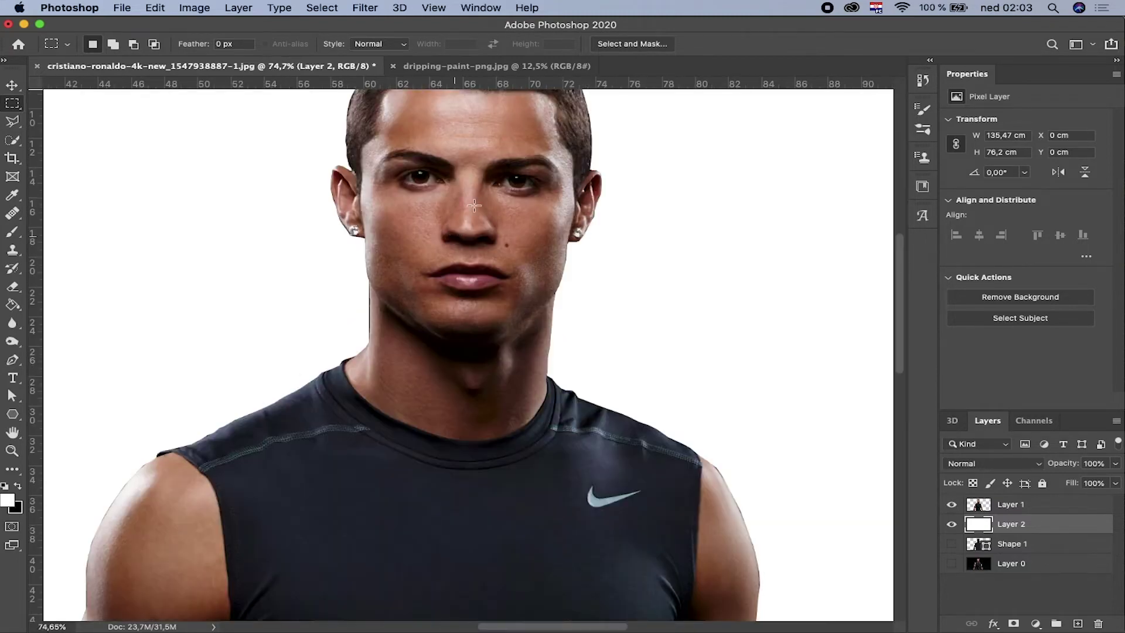
pyautogui.scroll(1, 447, 250)
pyautogui.scroll(-1, 447, 249)
pyautogui.scroll(2, 447, 243)
pyautogui.scroll(2, 446, 243)
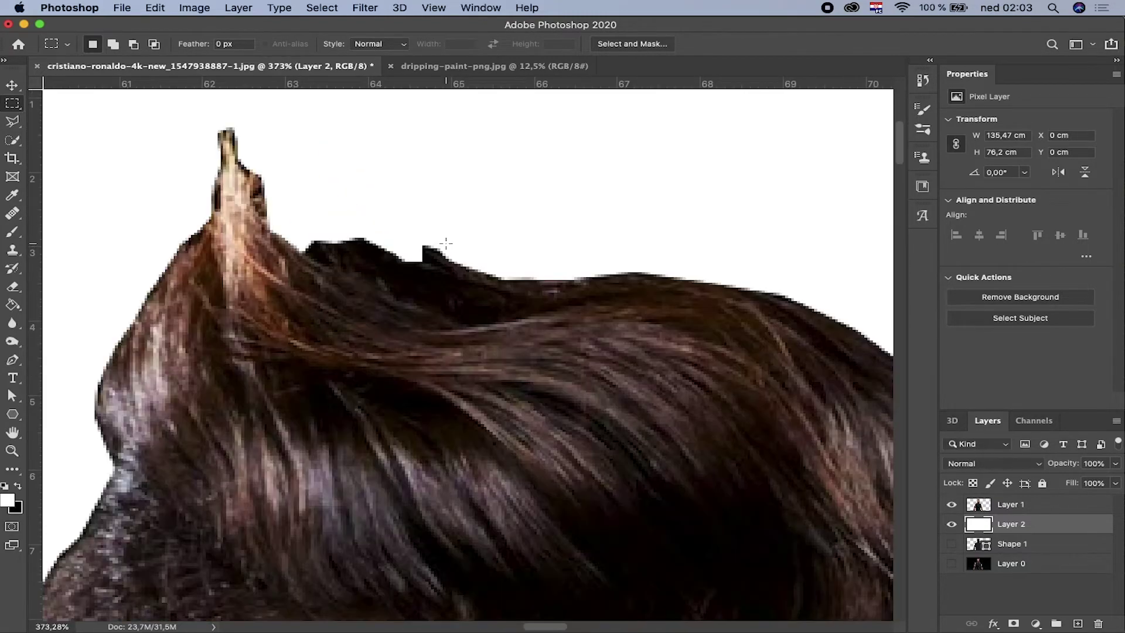
pyautogui.scroll(-4, 447, 242)
pyautogui.scroll(-3, 447, 242)
pyautogui.scroll(-1, 464, 296)
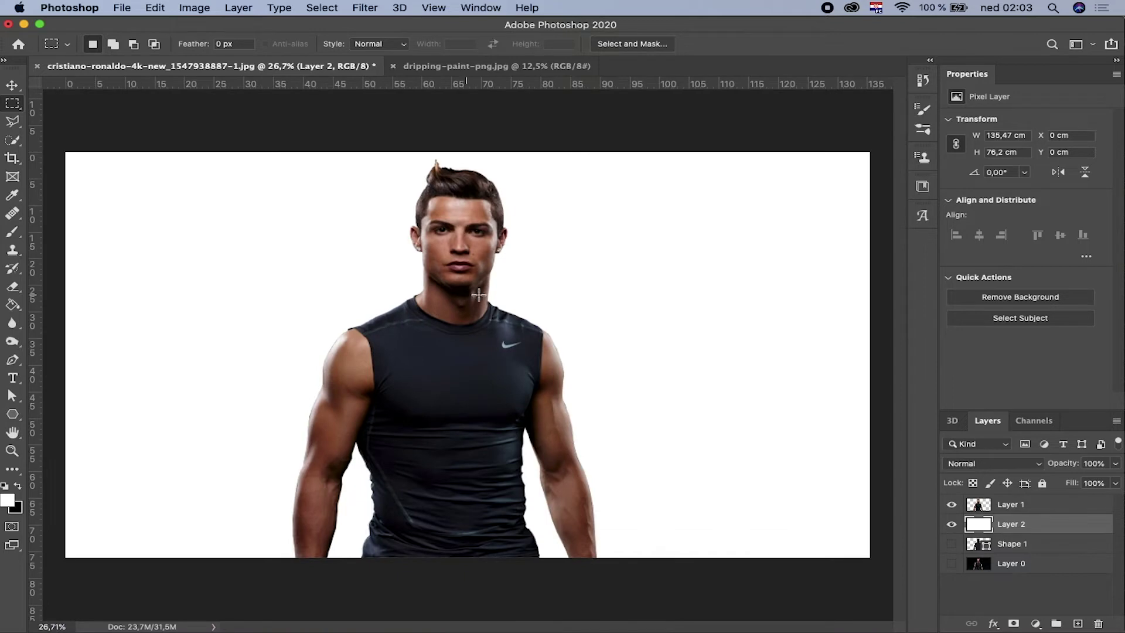
pyautogui.press('super+t')
pyautogui.press('Escape')
pyautogui.scroll(1, 457, 170)
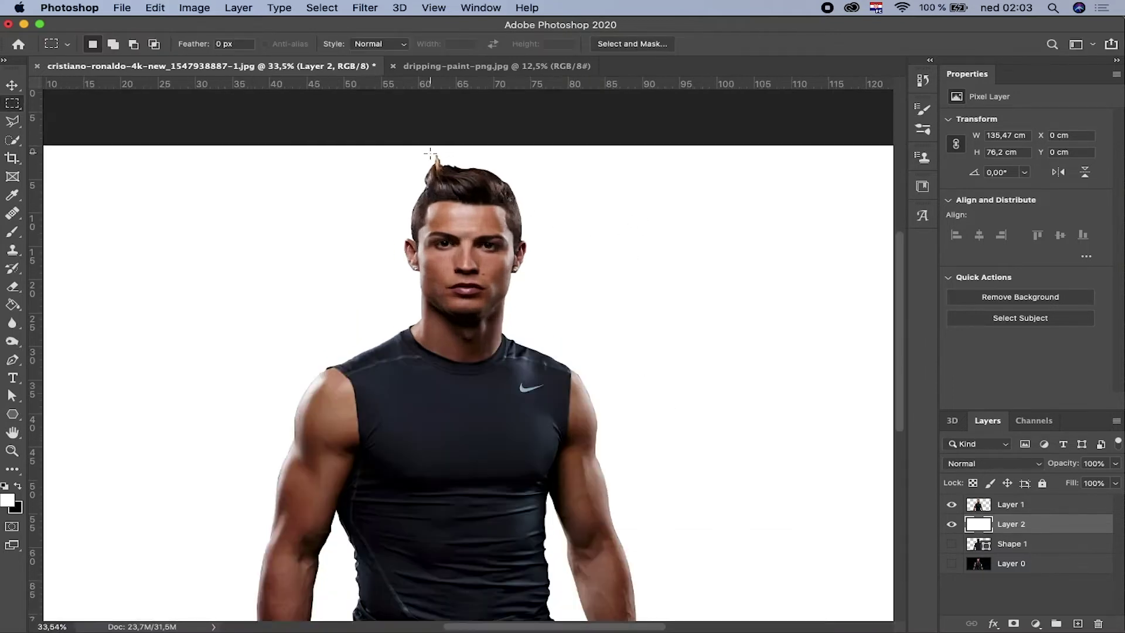
pyautogui.scroll(4, 433, 157)
pyautogui.scroll(-4, 434, 157)
pyautogui.scroll(2, 445, 164)
pyautogui.scroll(4, 457, 173)
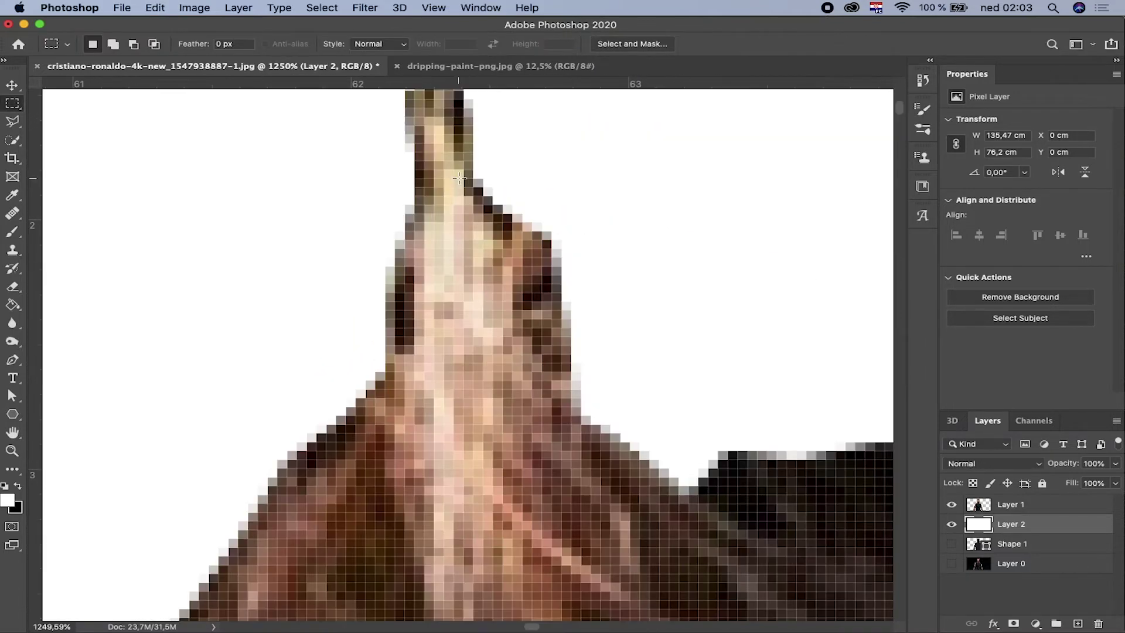
pyautogui.scroll(-3, 458, 174)
pyautogui.scroll(-3, 458, 174)
pyautogui.scroll(-4, 459, 179)
pyautogui.scroll(3, 504, 193)
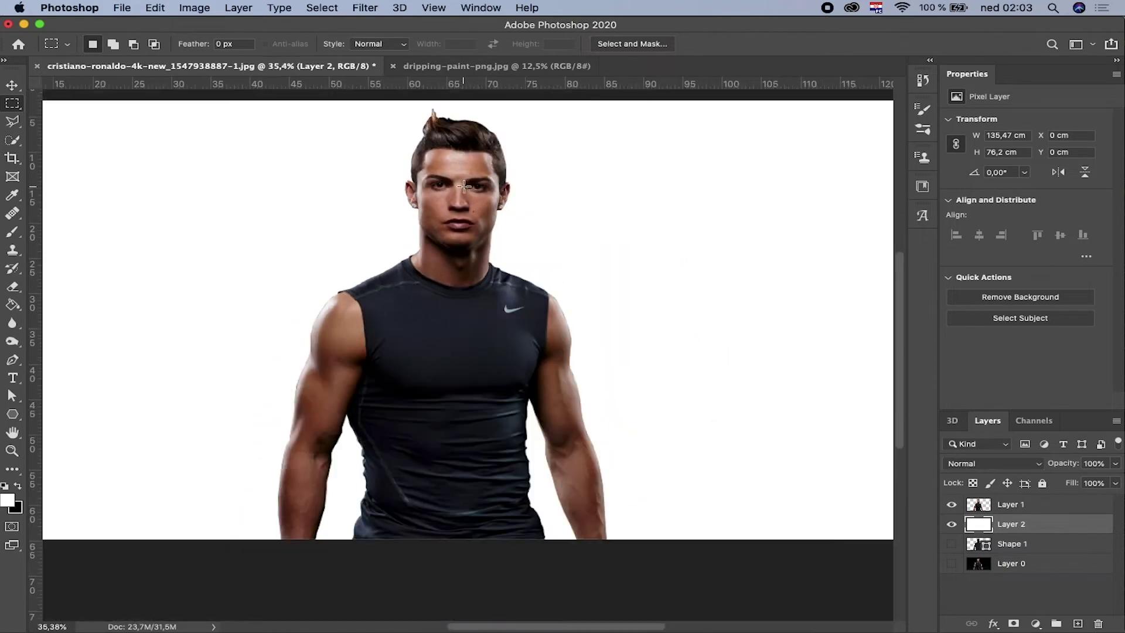
pyautogui.scroll(-1, 551, 212)
pyautogui.press('super+t')
pyautogui.scroll(-1, 661, 256)
pyautogui.press('Escape')
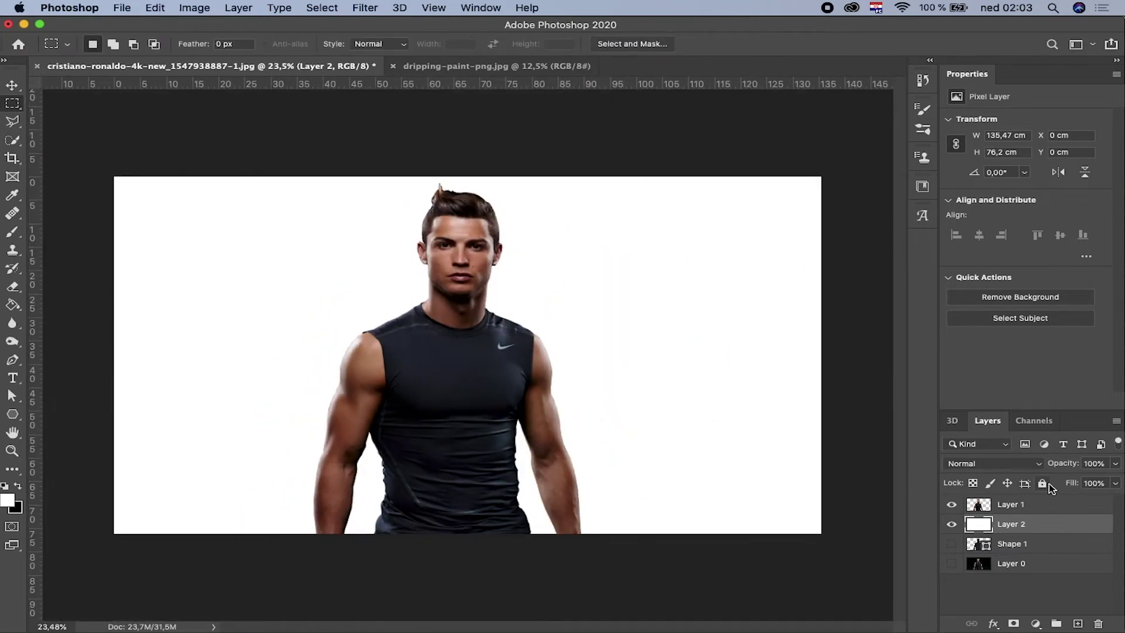
pyautogui.click(1044, 508)
# - Scale the man on Layer 1 to about 65%, keep him centred, and apply the transform
pyautogui.press('super+t')
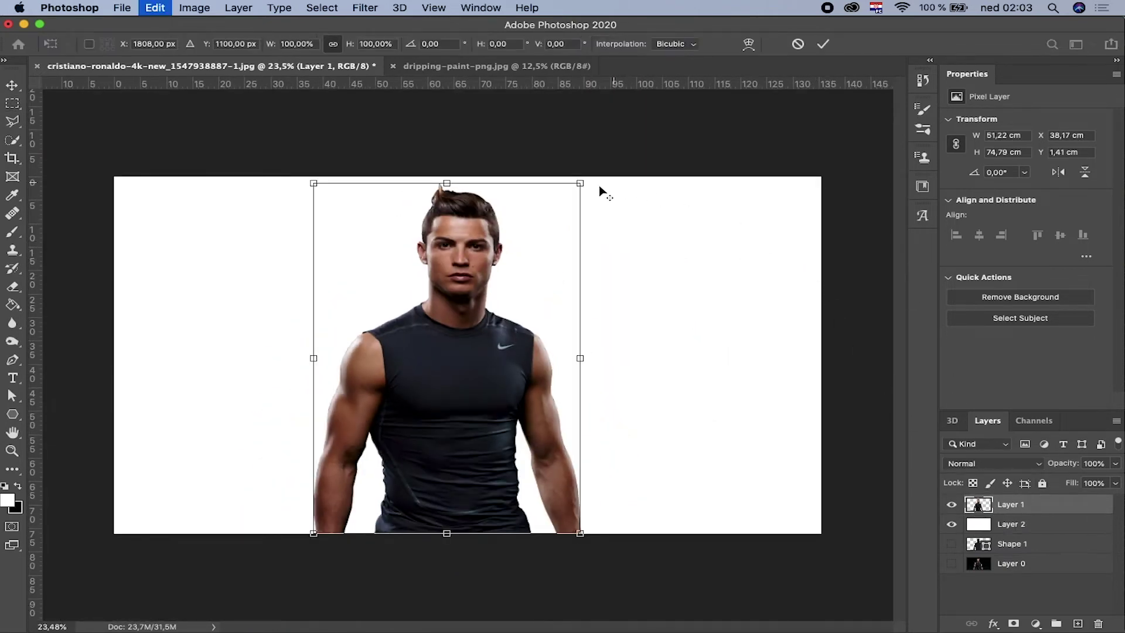
pyautogui.moveTo(580, 183); pyautogui.dragTo(540, 222)
pyautogui.moveTo(481, 313); pyautogui.dragTo(501, 302)
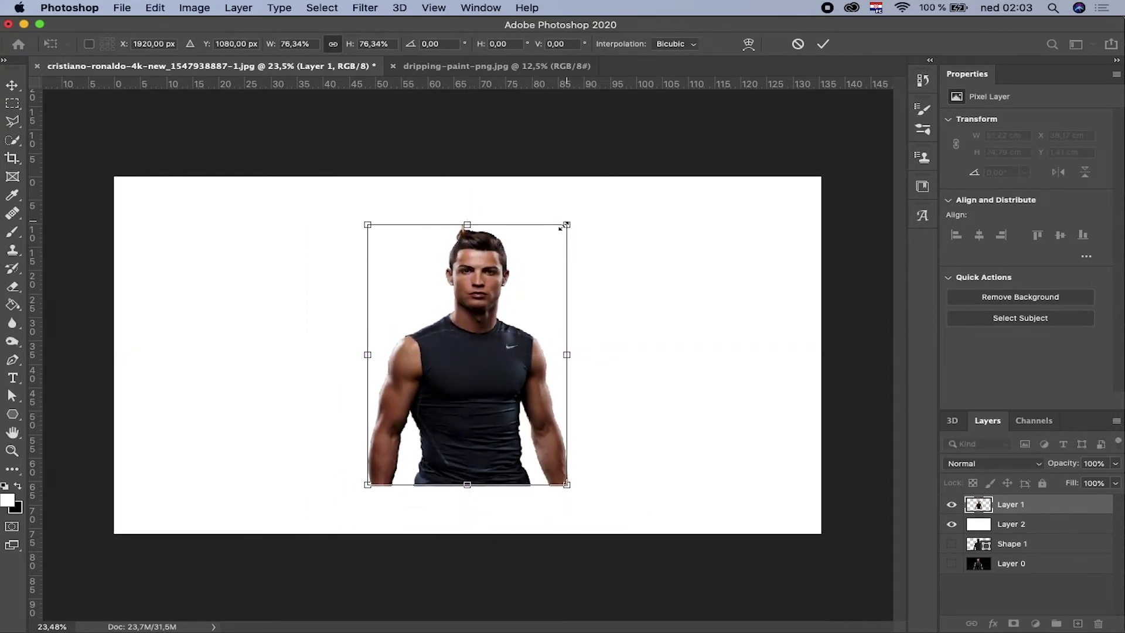
pyautogui.moveTo(561, 227); pyautogui.dragTo(553, 241)
pyautogui.moveTo(486, 275); pyautogui.dragTo(487, 275)
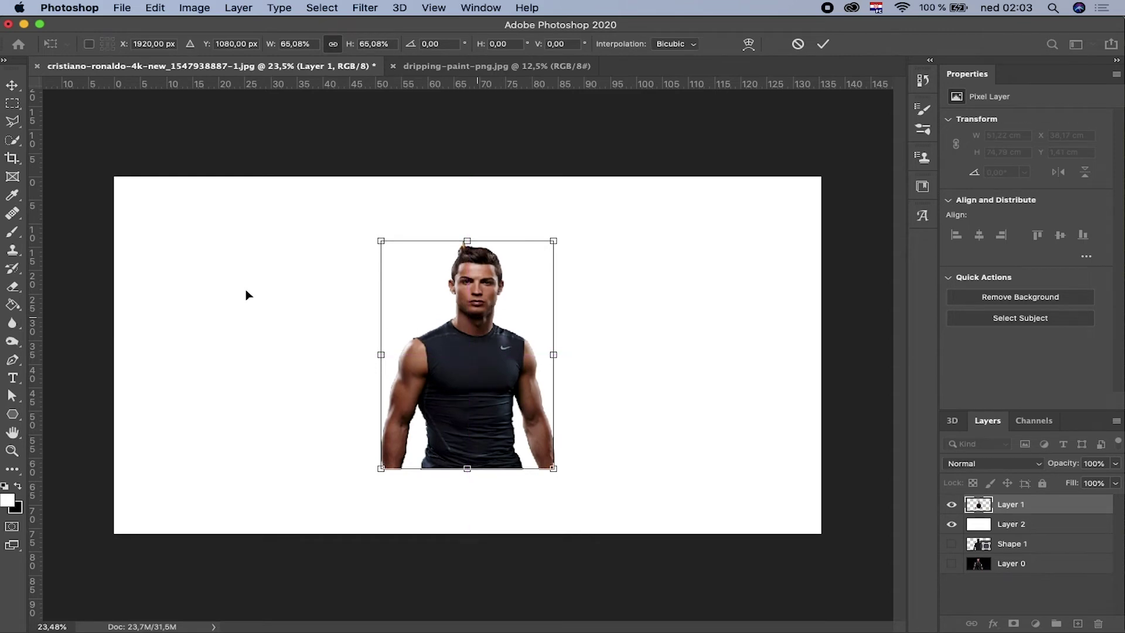
pyautogui.press('Return')
pyautogui.scroll(2, 334, 233)
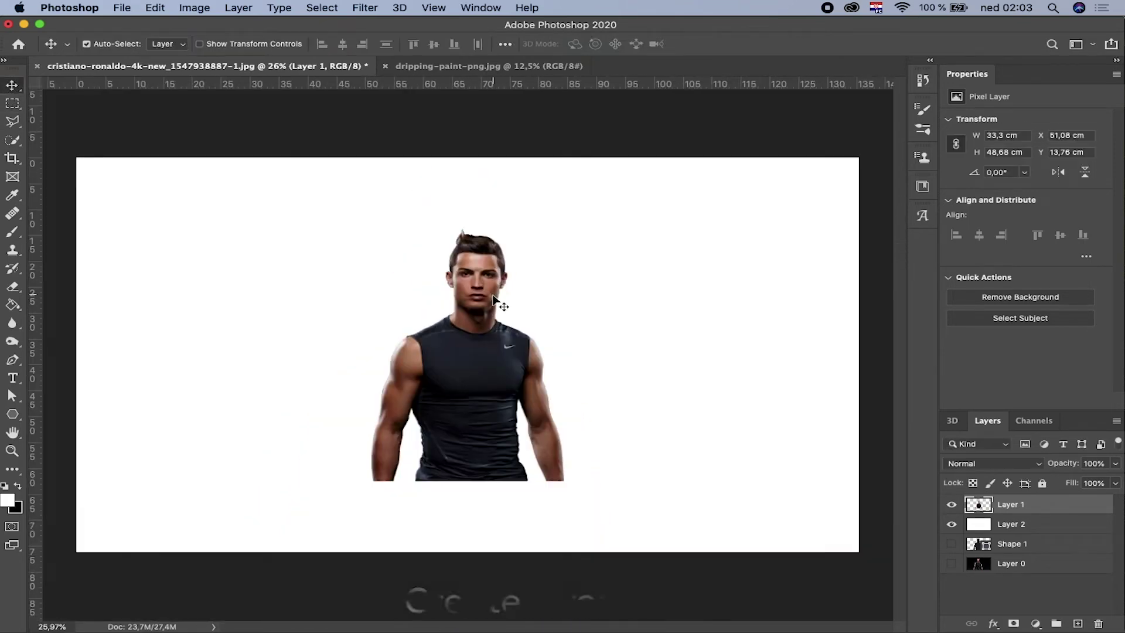
pyautogui.scroll(1, 451, 316)
# - Draw a large white three-sided polygon over the man, redrawing it once at a larger size
pyautogui.click(12, 414)
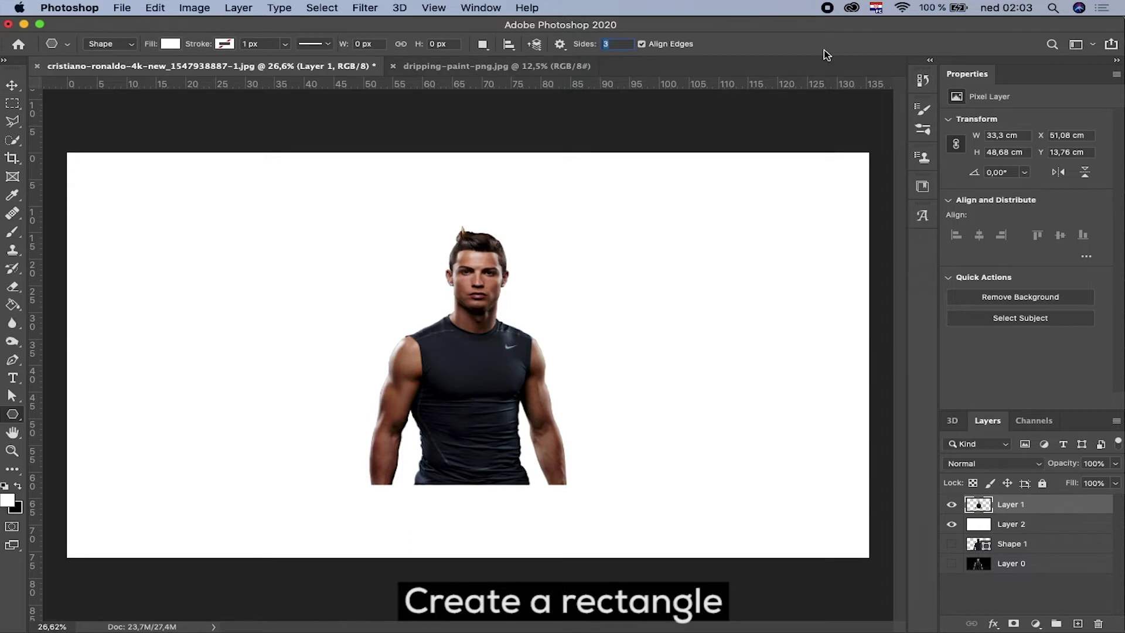
pyautogui.rightClick(12, 414)
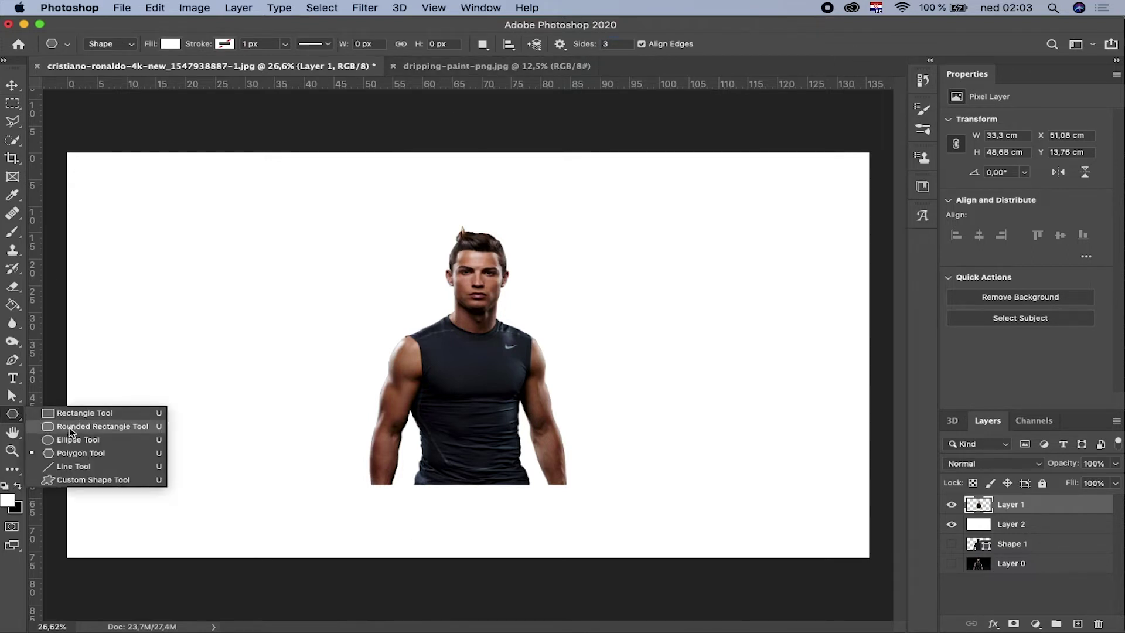
pyautogui.click(68, 455)
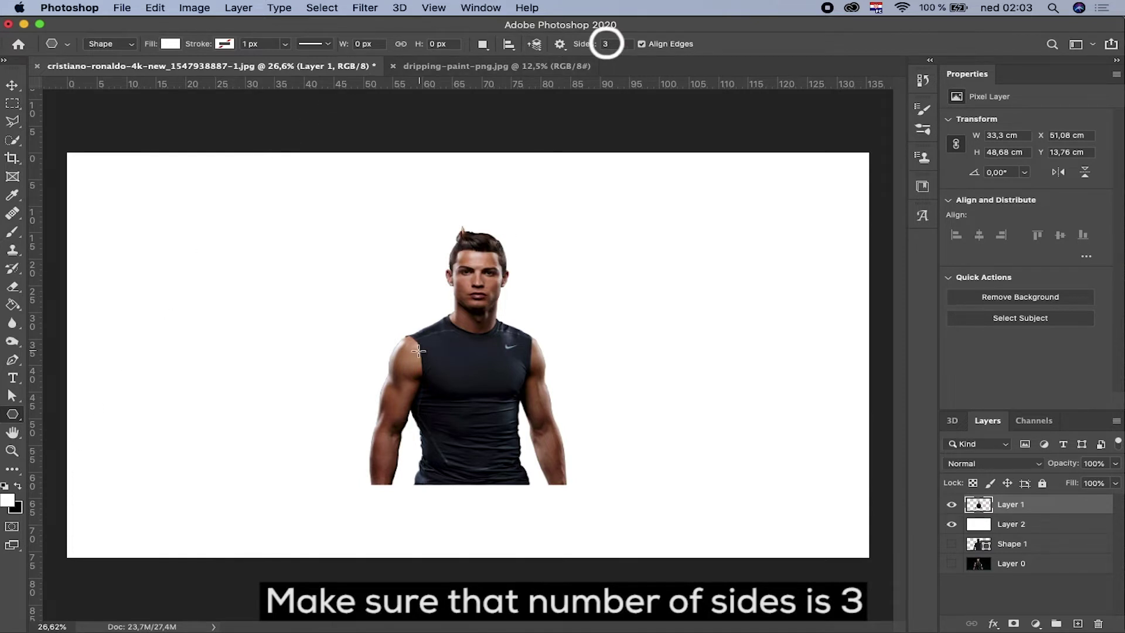
pyautogui.moveTo(388, 287)
pyautogui.mouseDown()
pyautogui.moveTo(569, 348)
pyautogui.moveTo(533, 200)
pyautogui.mouseUp()
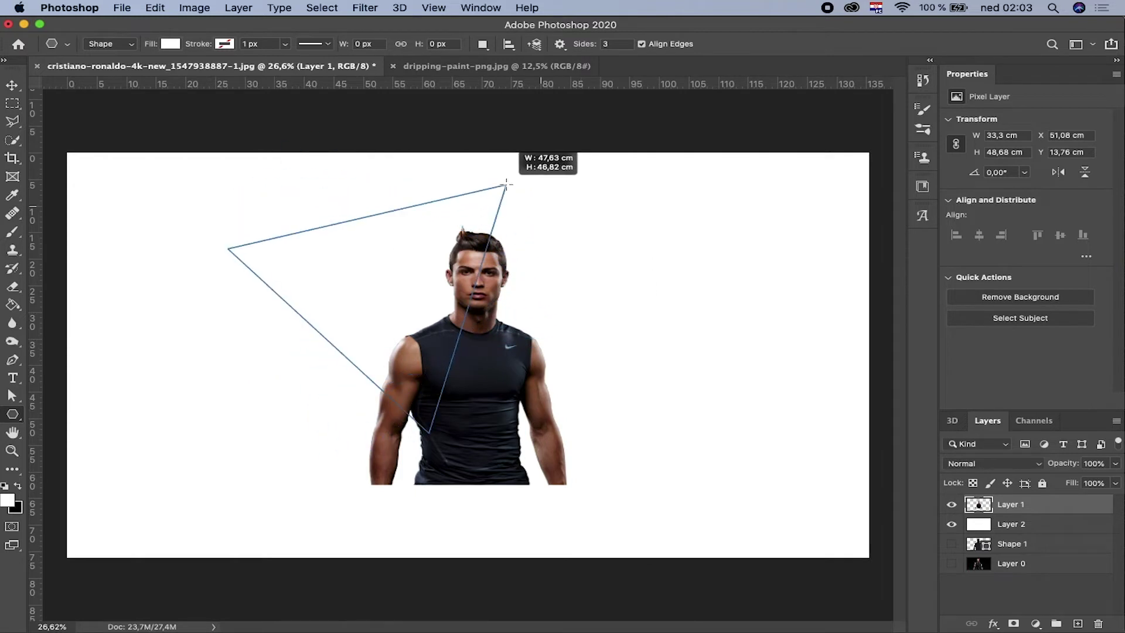
pyautogui.moveTo(533, 201); pyautogui.dragTo(534, 202)
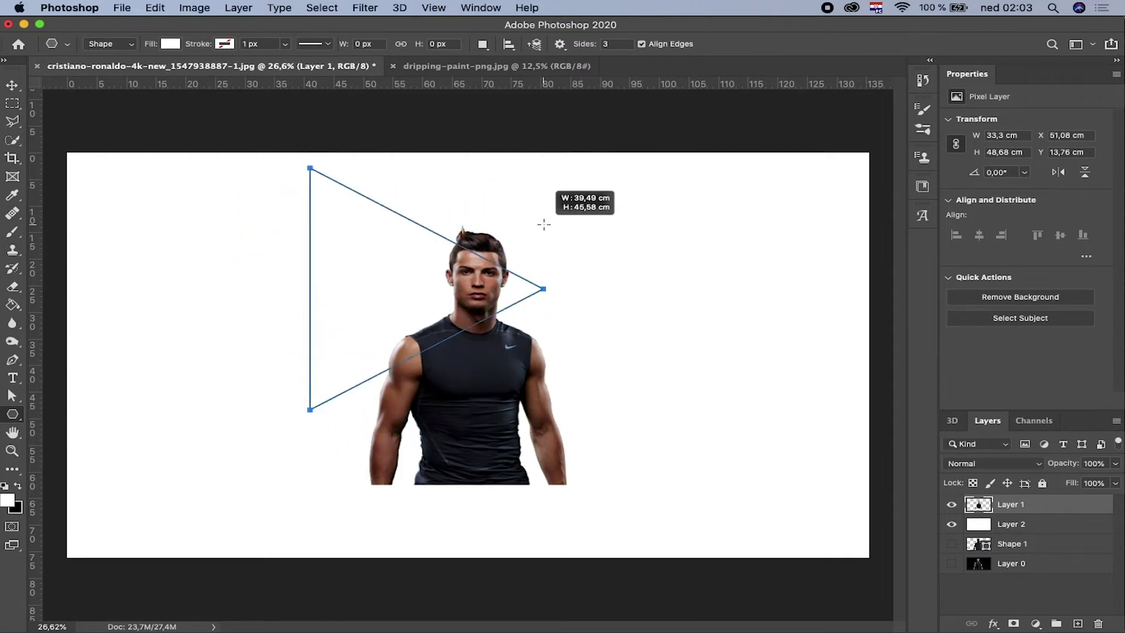
pyautogui.click(544, 238)
pyautogui.click(525, 398)
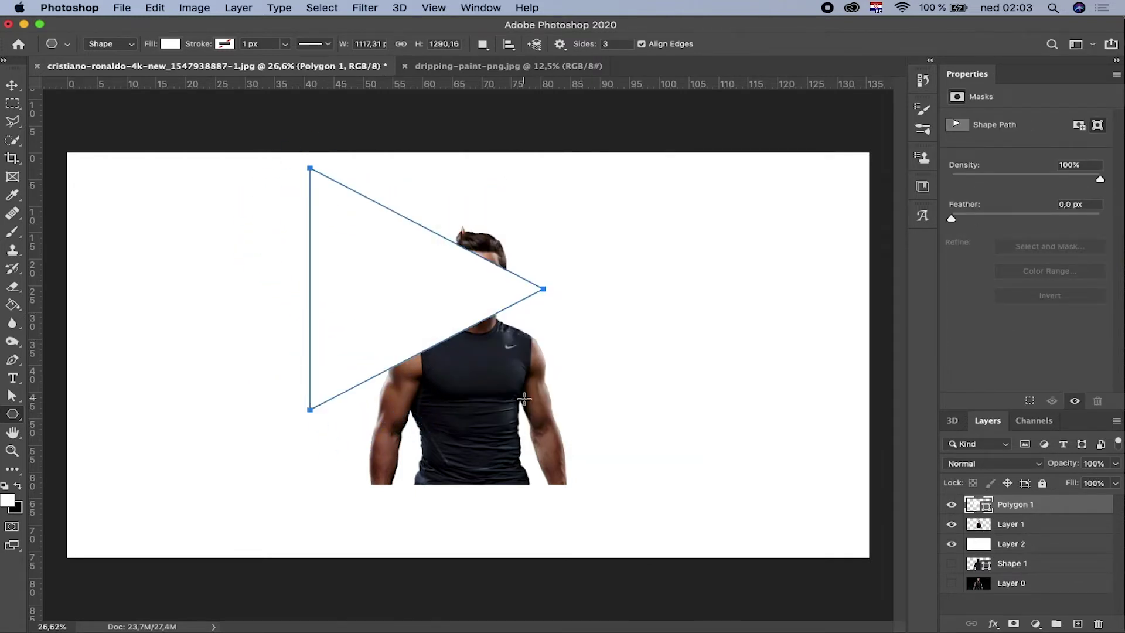
pyautogui.hotkey('ctrl', 'z')
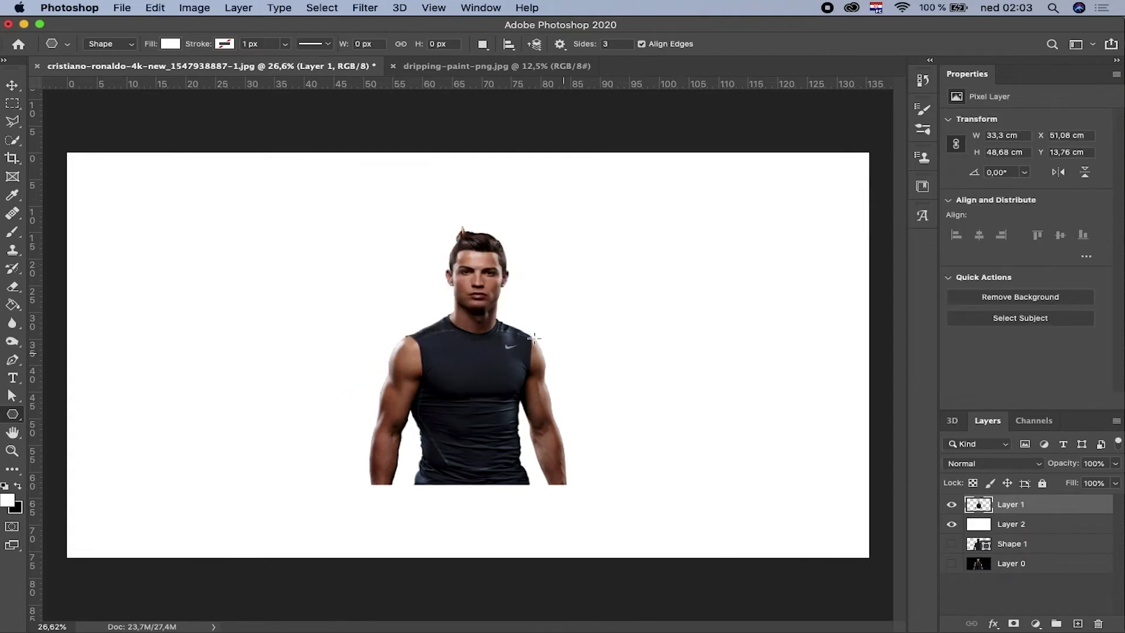
pyautogui.moveTo(538, 305)
pyautogui.mouseDown()
pyautogui.moveTo(667, 363)
pyautogui.moveTo(784, 322)
pyautogui.mouseUp()
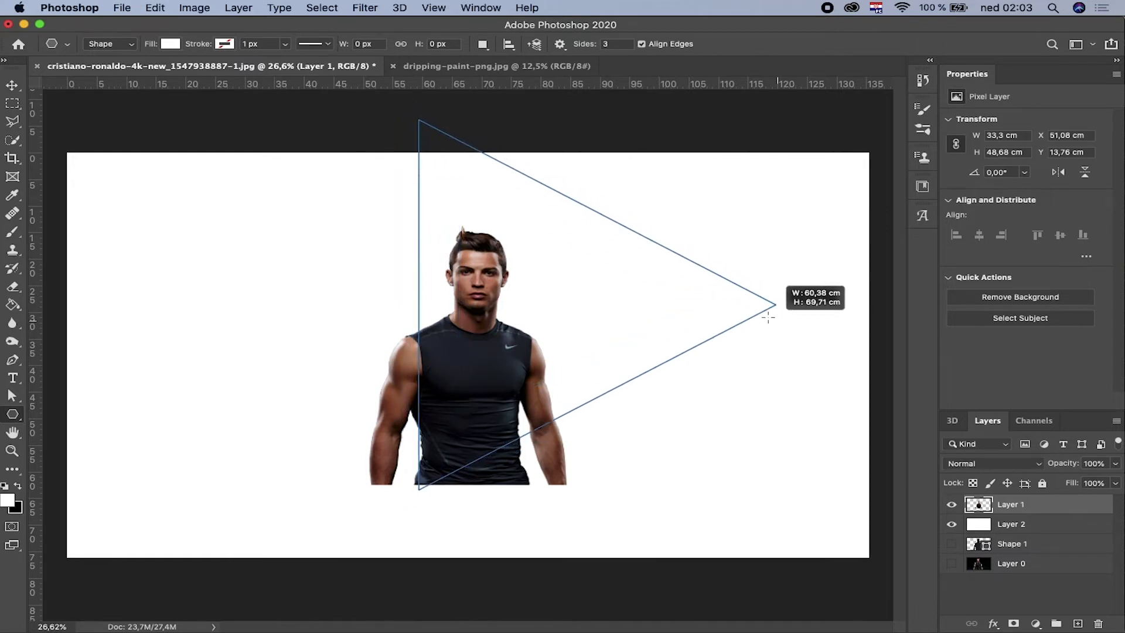
pyautogui.moveTo(785, 322); pyautogui.dragTo(733, 306)
# - Rotate the triangle 90° so it points downward and commit
pyautogui.click(12, 85)
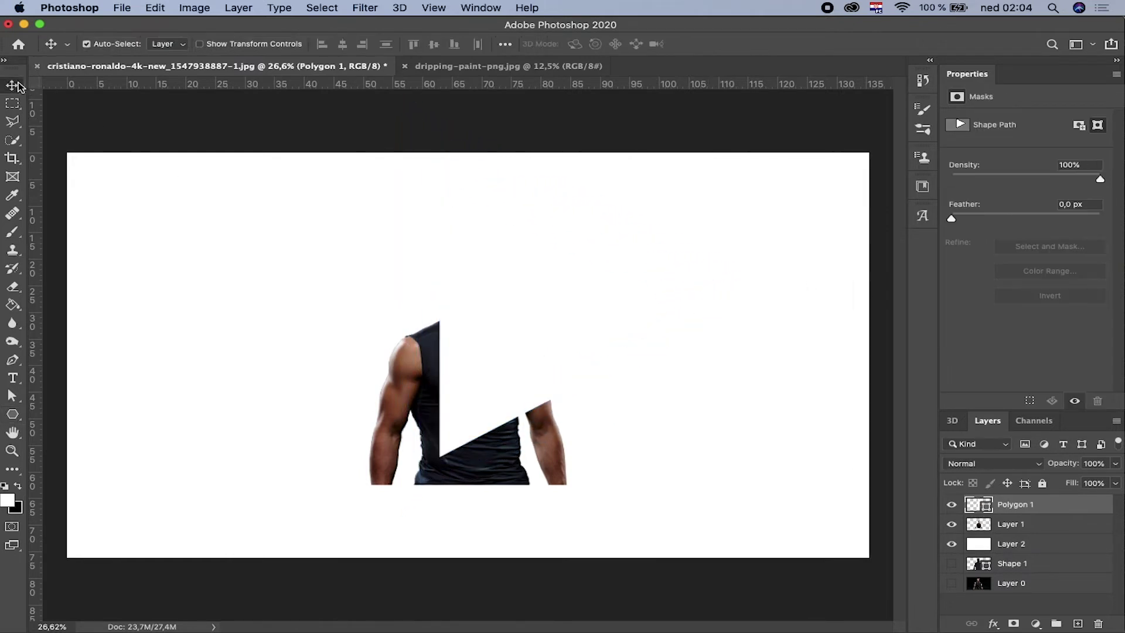
pyautogui.hotkey('ctrl', 't')
pyautogui.moveTo(786, 387)
pyautogui.mouseDown()
pyautogui.moveTo(768, 296)
pyautogui.moveTo(610, 183)
pyautogui.moveTo(377, 259)
pyautogui.moveTo(463, 366)
pyautogui.moveTo(546, 399)
pyautogui.mouseUp()
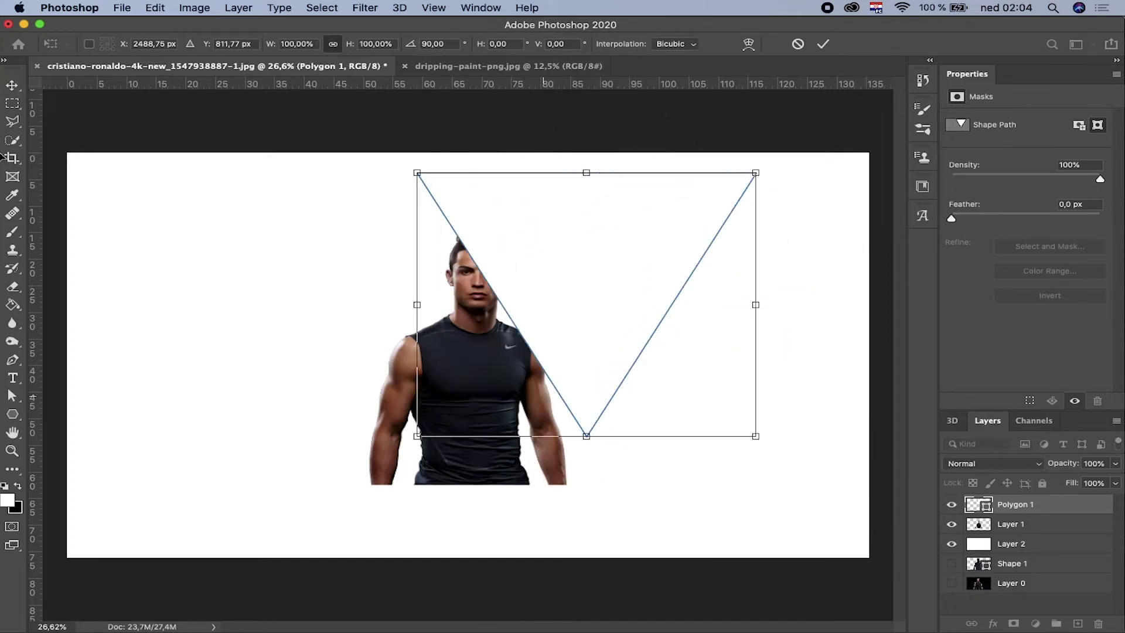
pyautogui.click(16, 85)
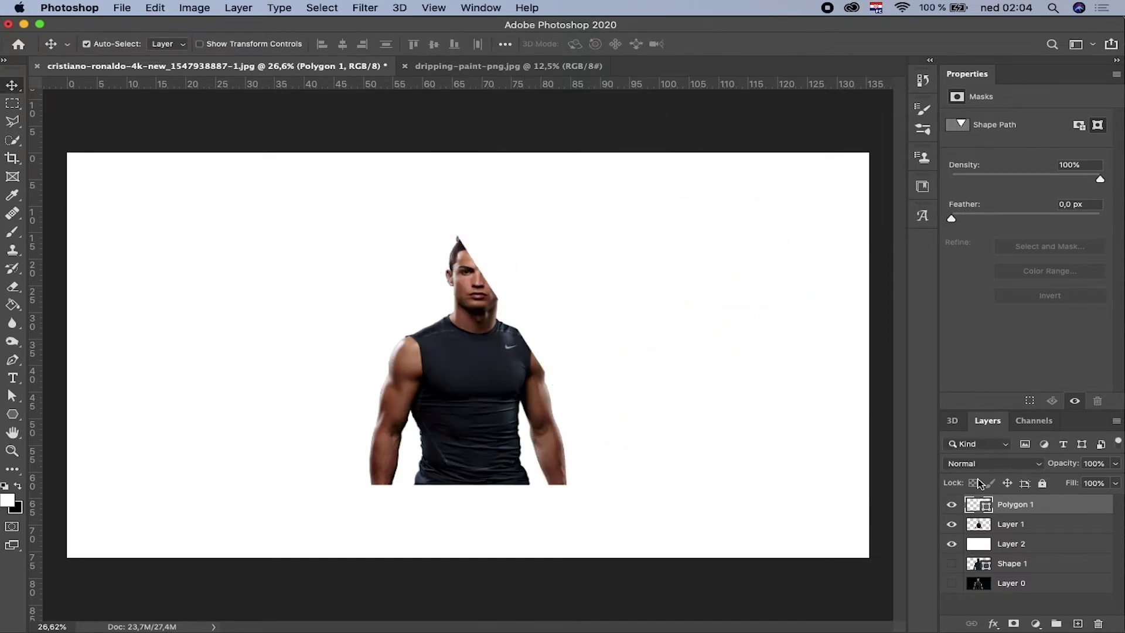
# - Fill the triangle with the dark navy sampled from the man's T-shirt
pyautogui.doubleClick(974, 505)
pyautogui.scroll(5, 275, 304)
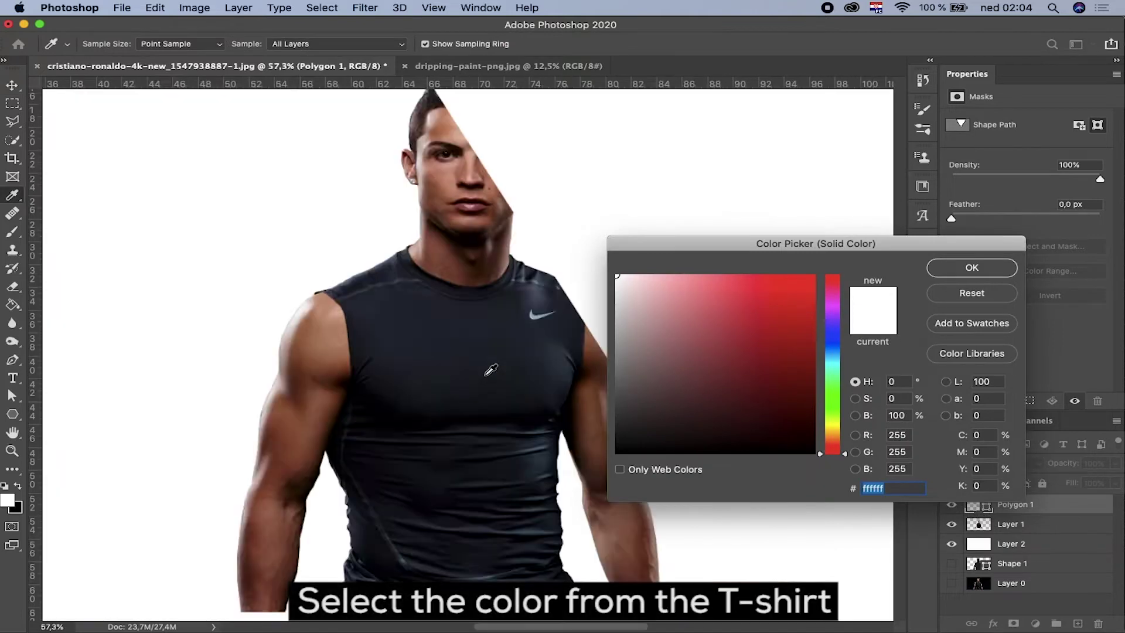
pyautogui.click(265, 291)
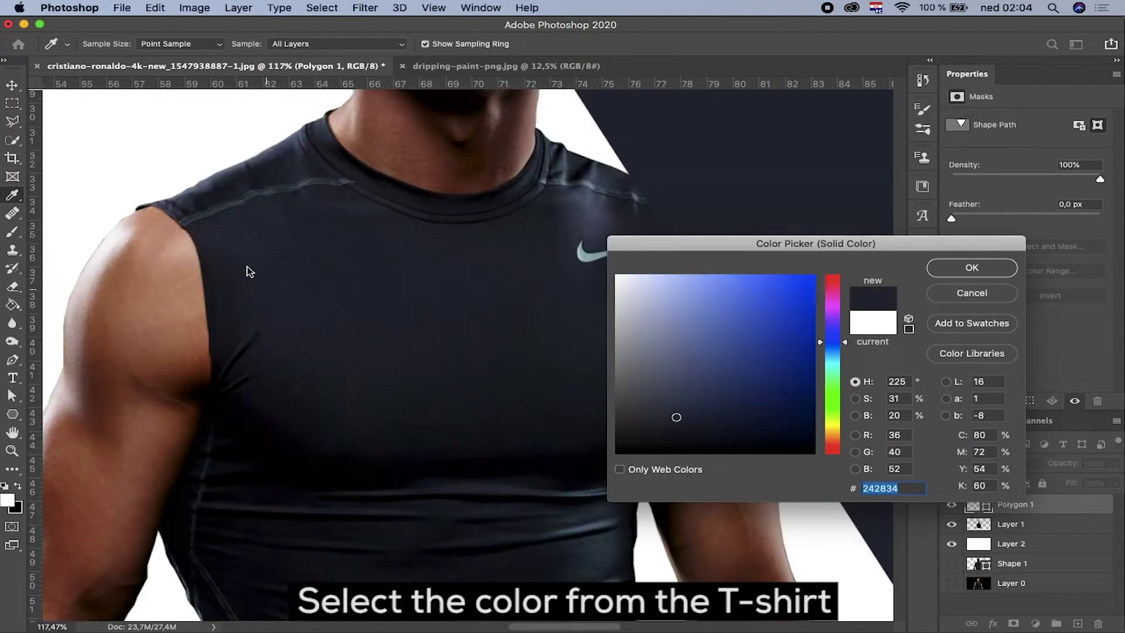
pyautogui.click(936, 271)
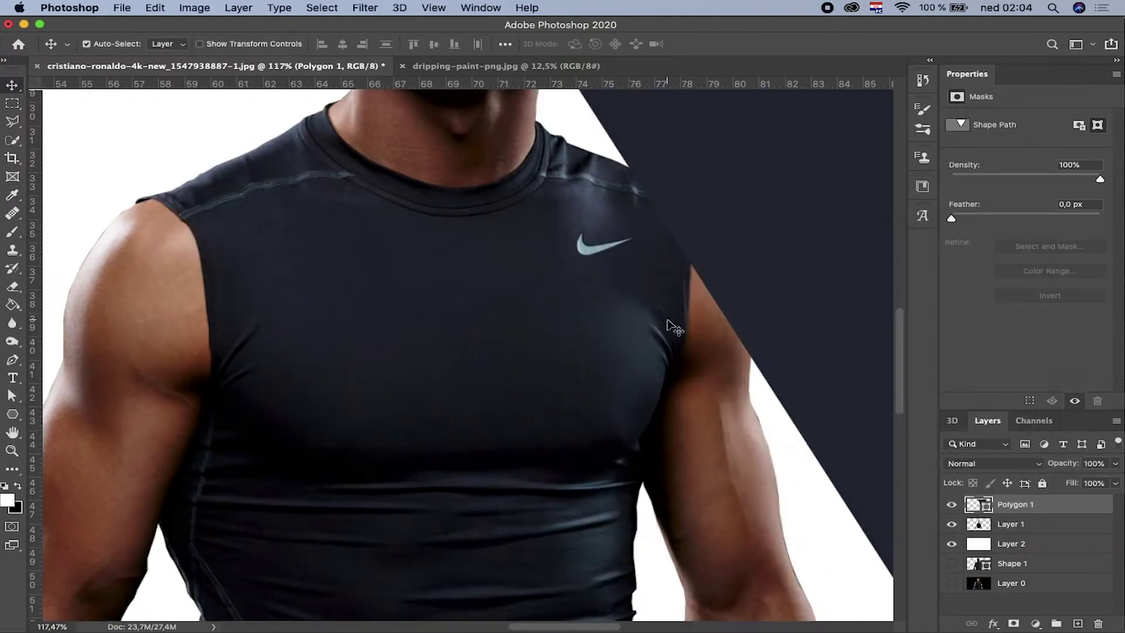
pyautogui.scroll(-3, 671, 326)
pyautogui.press('super+0')
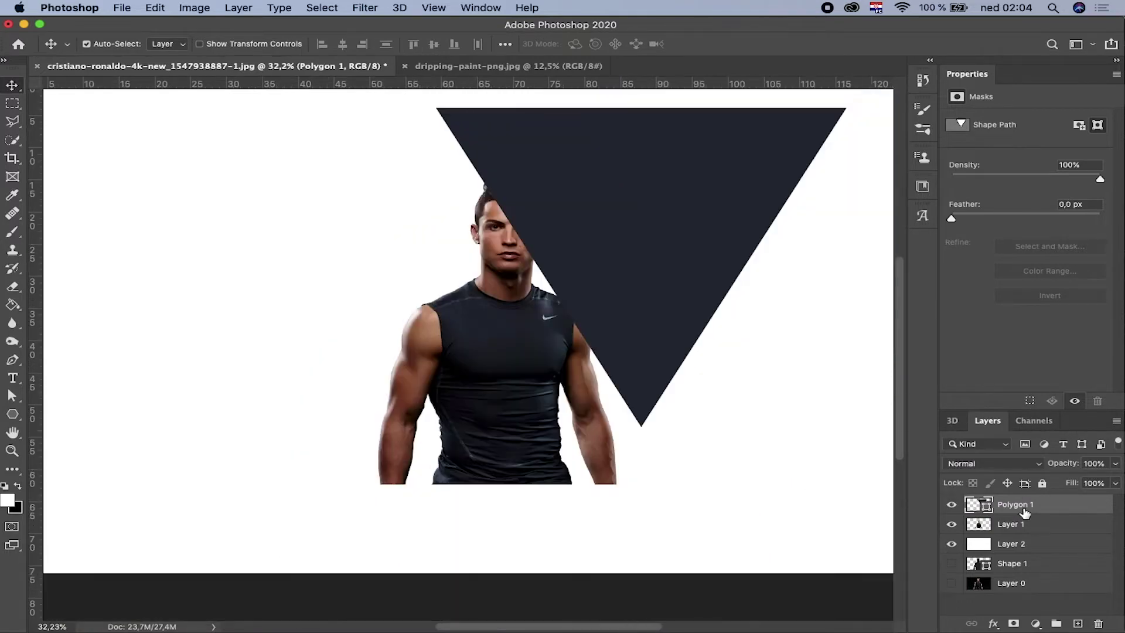
# - Move Polygon 1 below Layer 1 and centre the triangle on the canvas
pyautogui.moveTo(1022, 504); pyautogui.dragTo(1022, 531)
pyautogui.moveTo(668, 268); pyautogui.dragTo(550, 382)
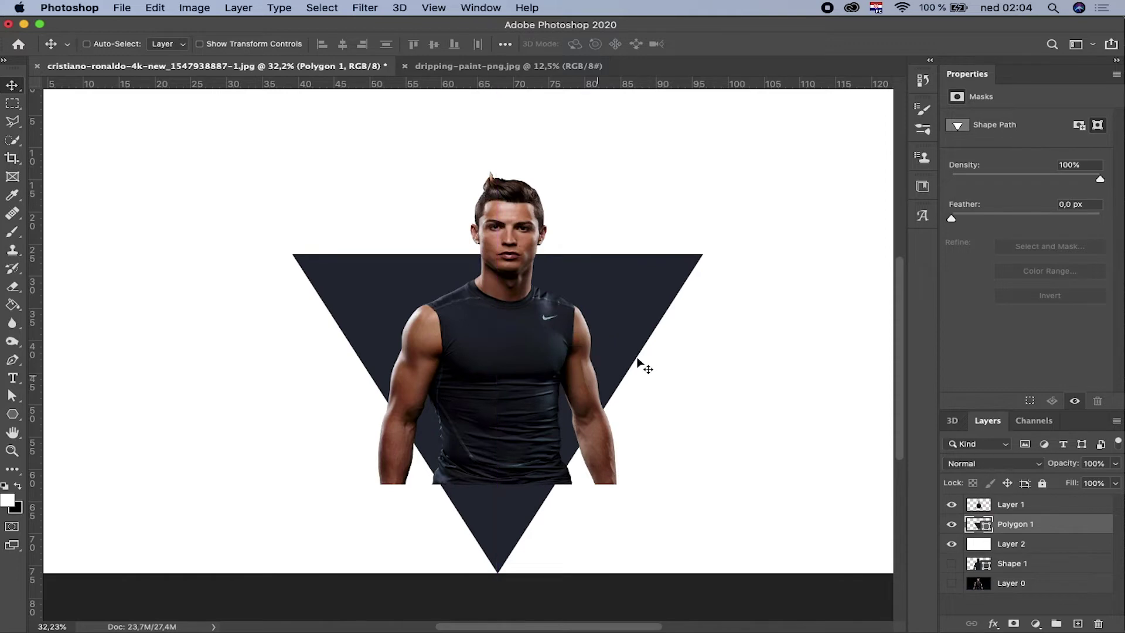
pyautogui.press('super+t')
# - Scale the navy triangle to about 70% behind the shoulders and chest, nudging it up
pyautogui.moveTo(702, 254)
pyautogui.mouseDown()
pyautogui.moveTo(607, 327)
pyautogui.moveTo(635, 279)
pyautogui.moveTo(608, 312)
pyautogui.moveTo(555, 303)
pyautogui.mouseUp()
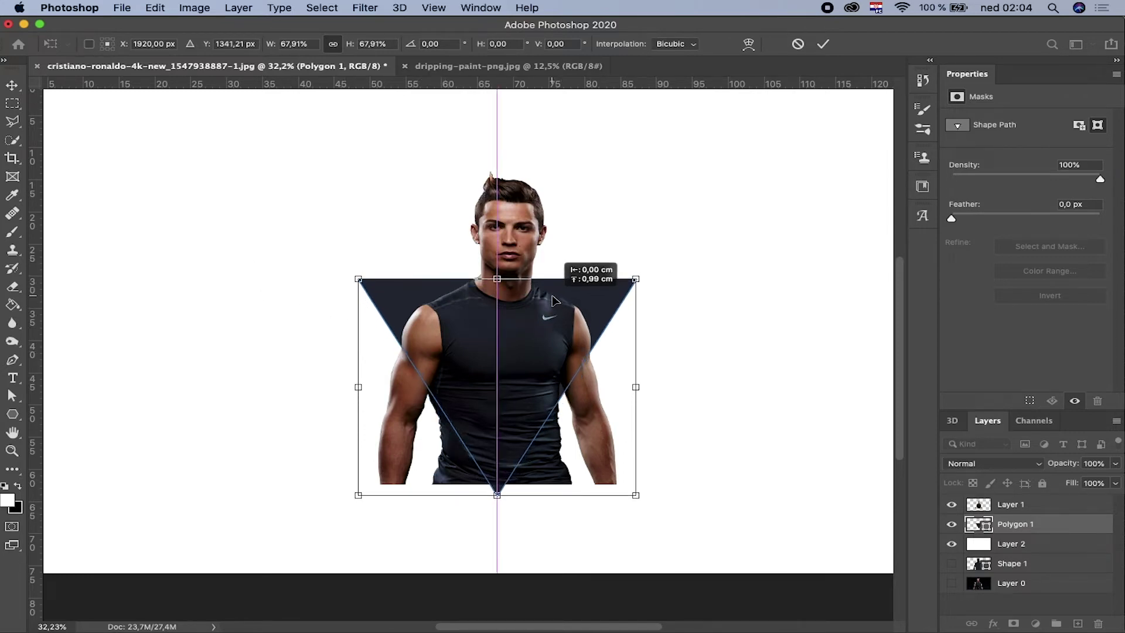
pyautogui.press('Up')
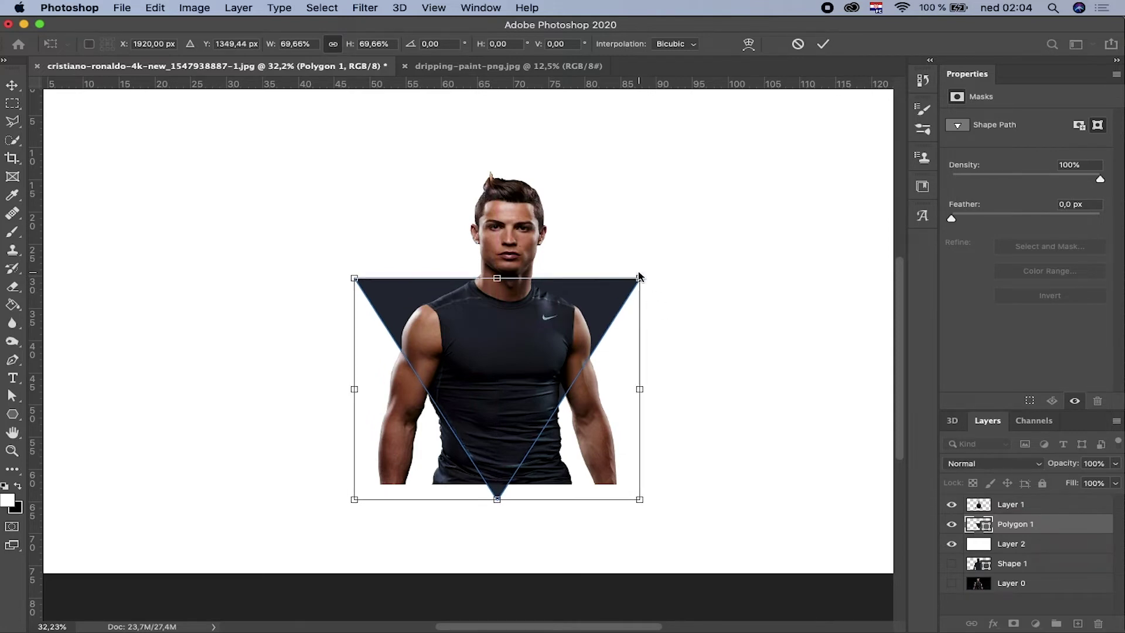
pyautogui.moveTo(639, 273); pyautogui.dragTo(642, 271)
pyautogui.press('Up')
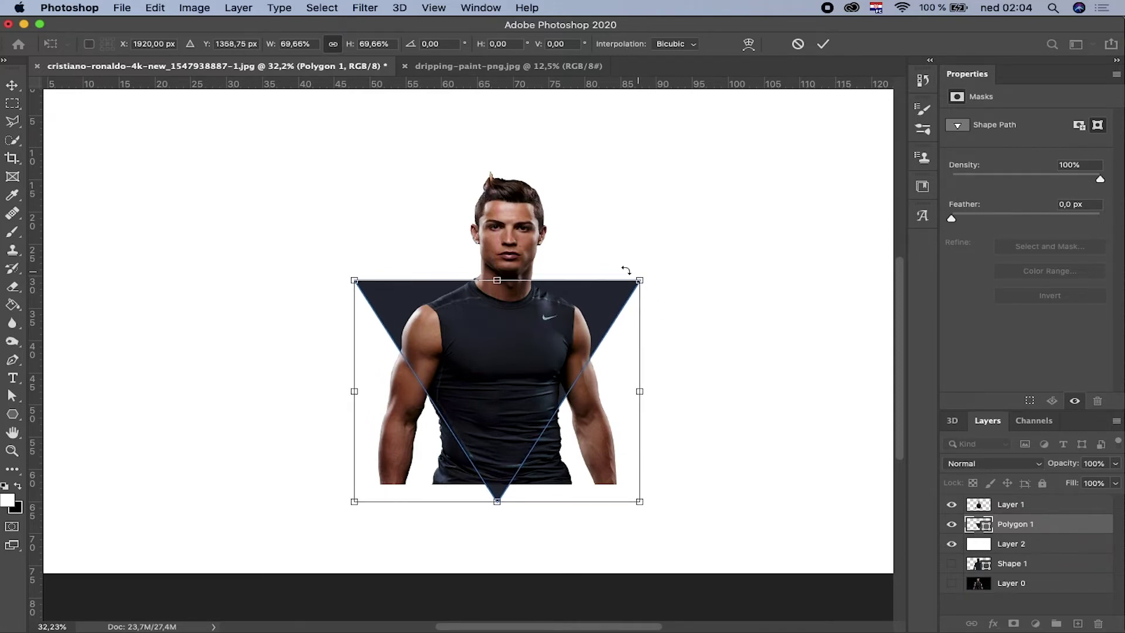
pyautogui.press('Return')
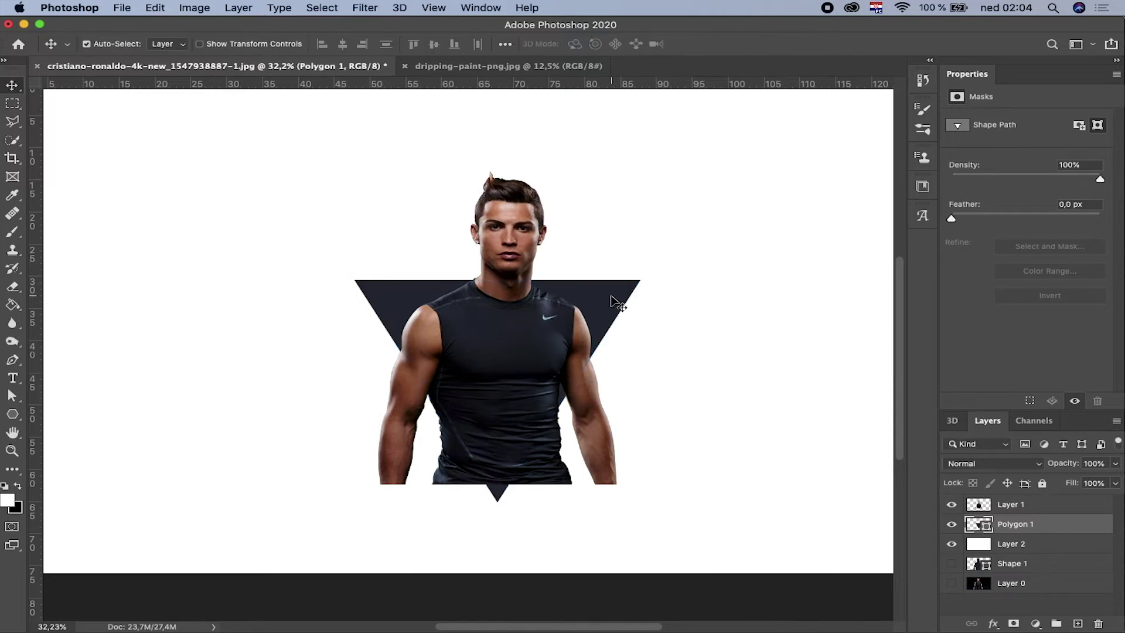
pyautogui.moveTo(611, 298); pyautogui.dragTo(615, 299)
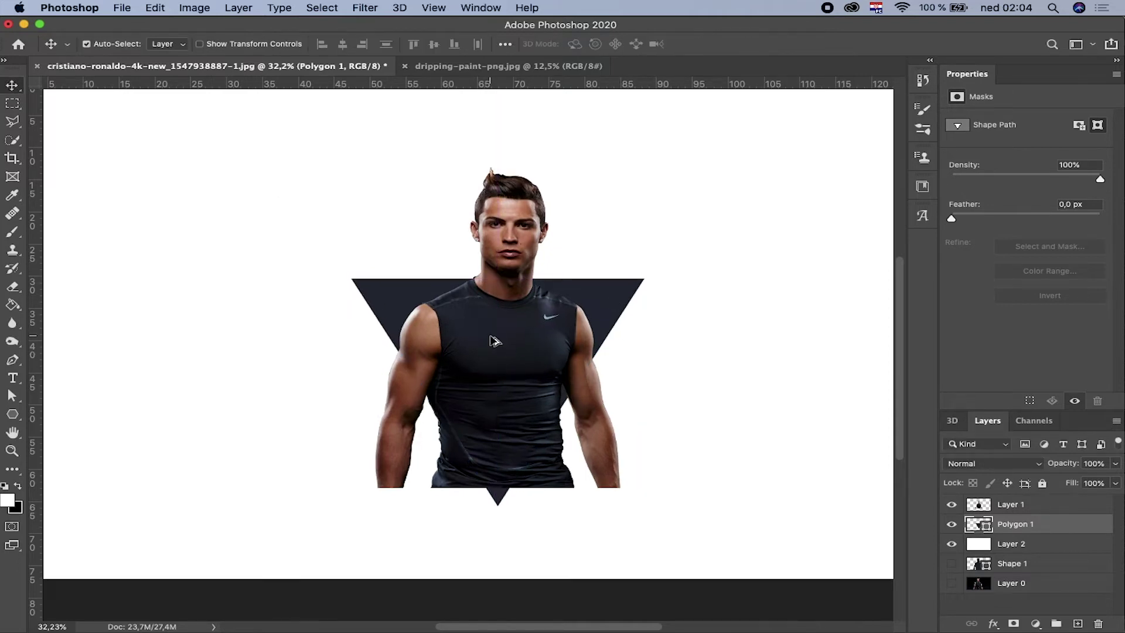
pyautogui.scroll(2, 492, 340)
# - Recolour the triangle with a darker navy sampled from the shirt
pyautogui.doubleClick(981, 523)
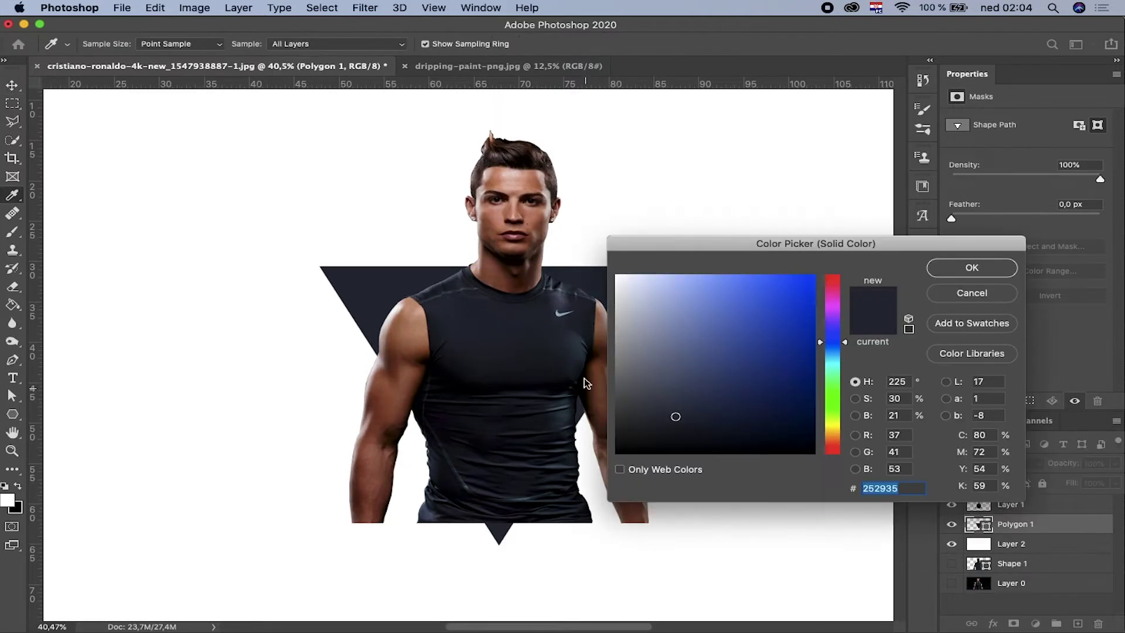
pyautogui.moveTo(577, 317); pyautogui.dragTo(485, 313)
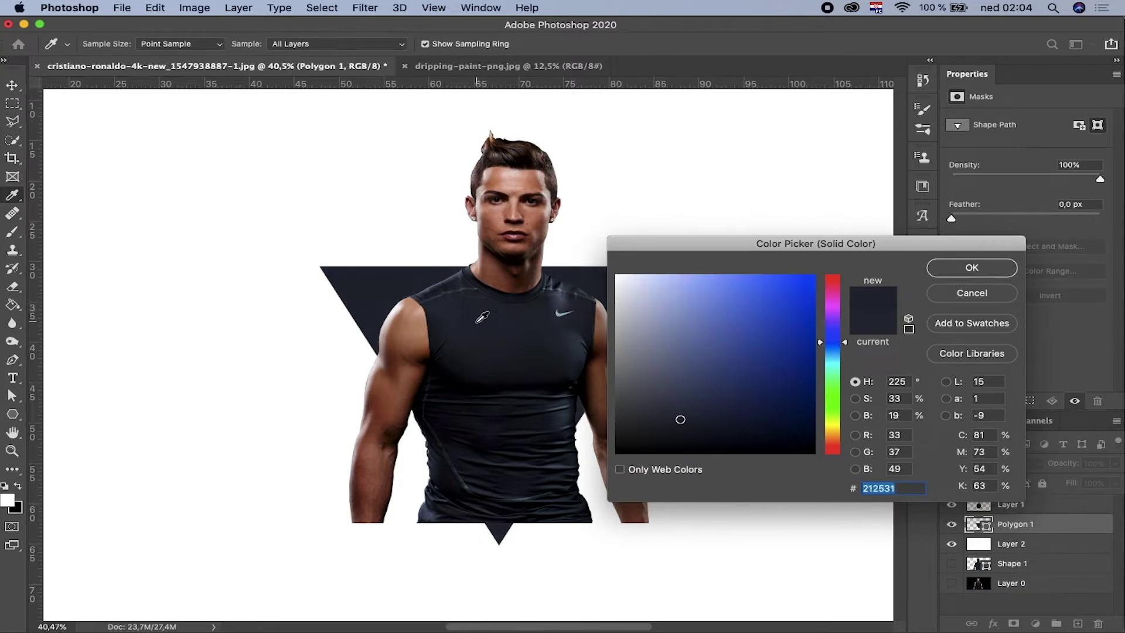
pyautogui.click(980, 267)
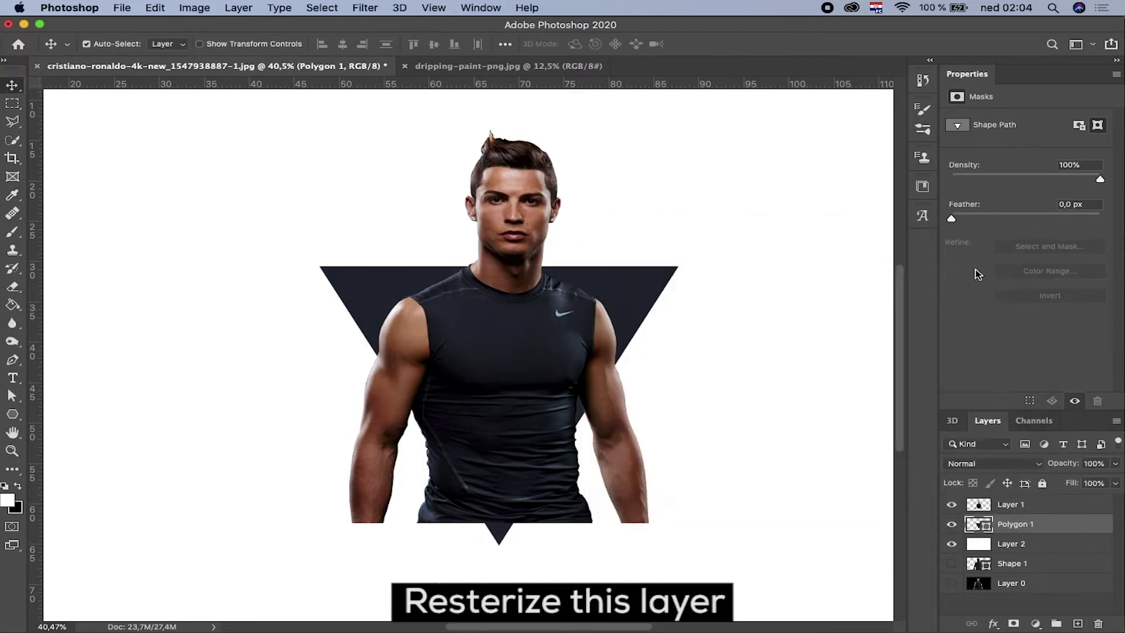
# - Rasterize the Polygon 1 layer into a pixel layer
pyautogui.click(311, 216)
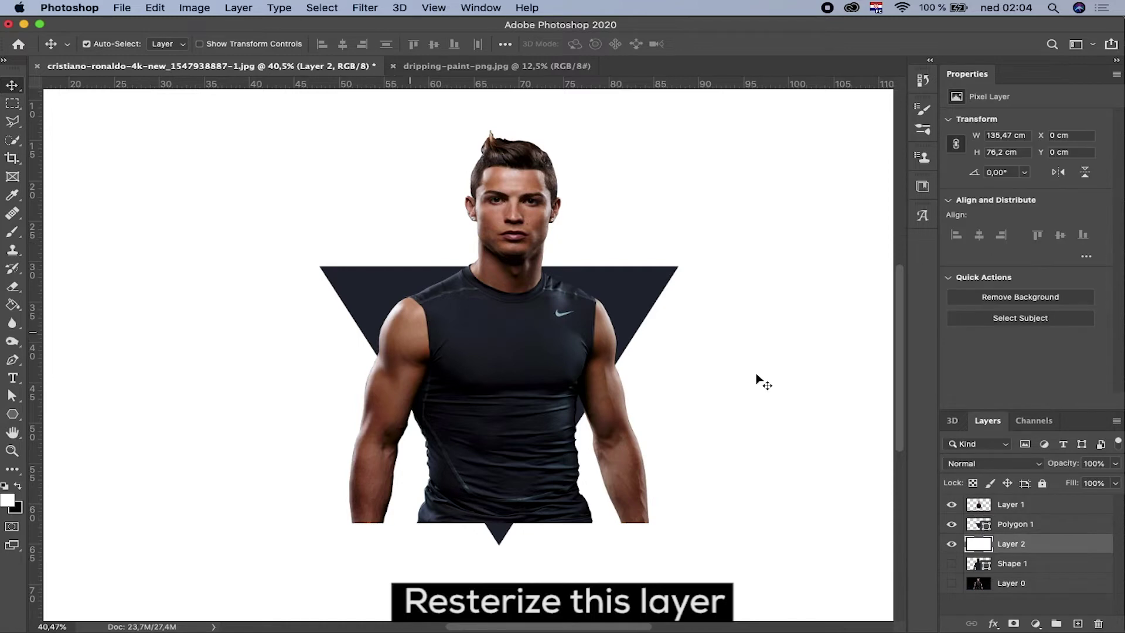
pyautogui.click(1002, 528)
pyautogui.rightClick(1003, 527)
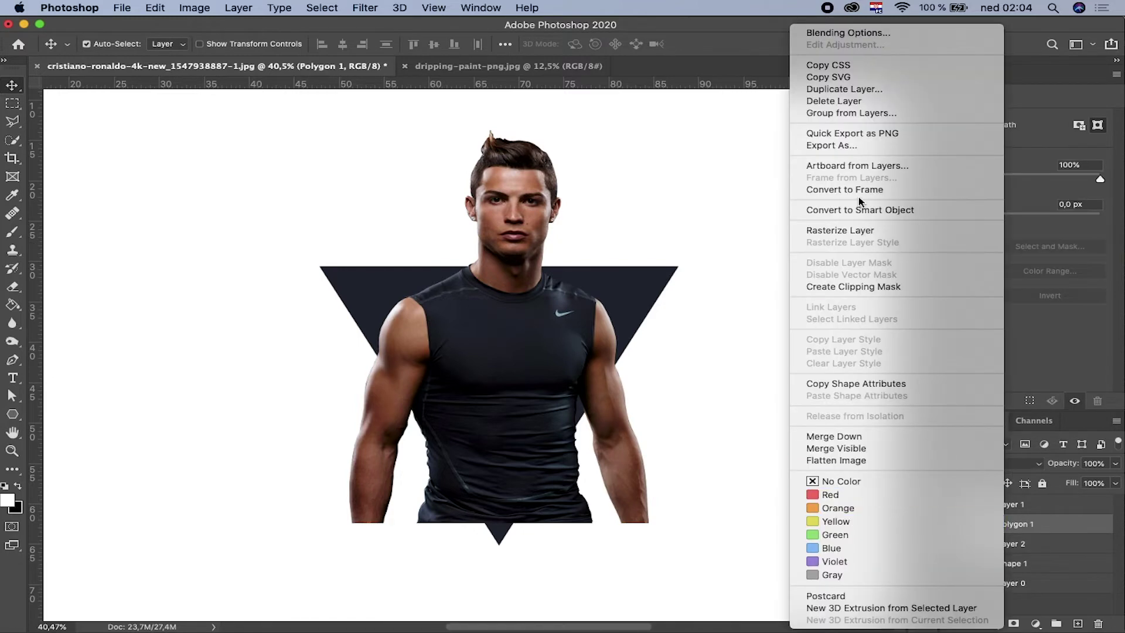
pyautogui.click(846, 230)
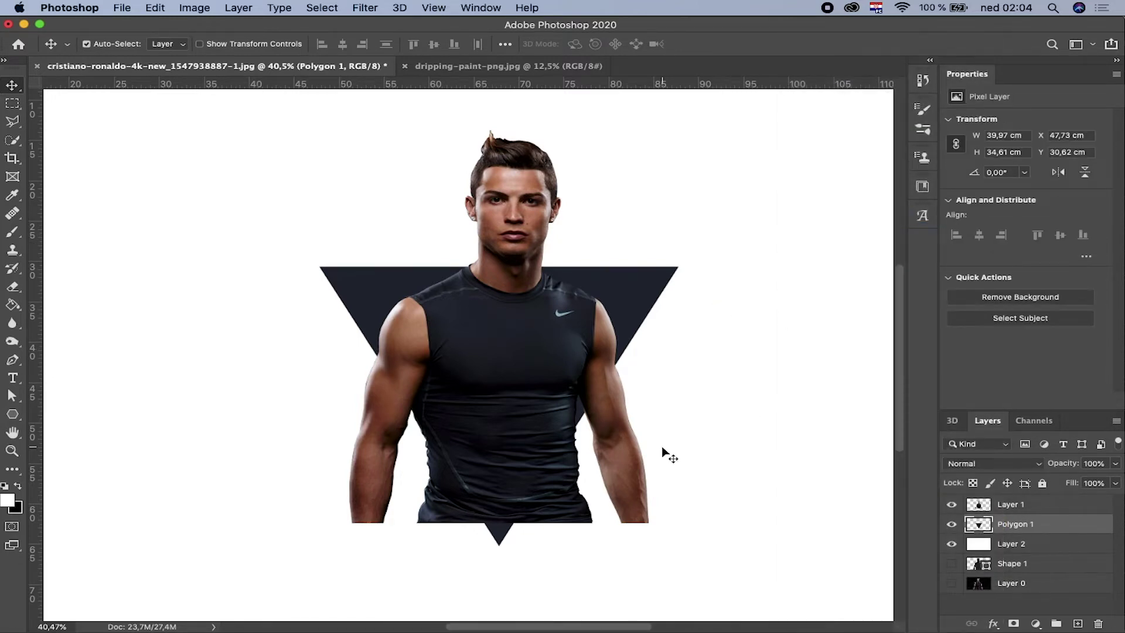
pyautogui.scroll(-3, 606, 438)
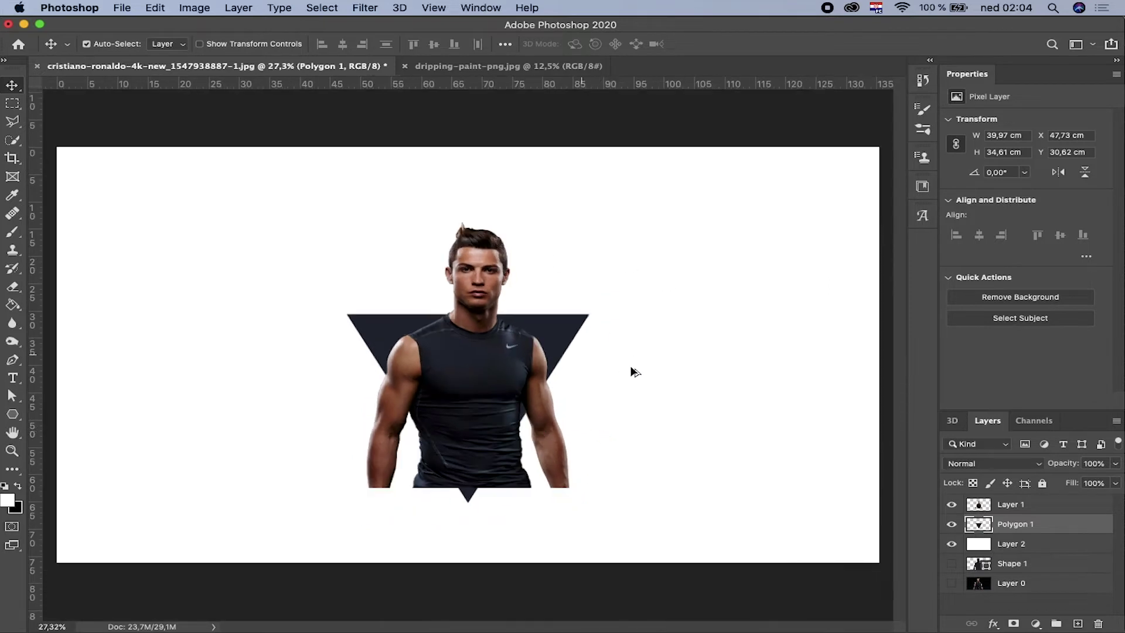
pyautogui.scroll(2, 631, 369)
pyautogui.scroll(2, 703, 433)
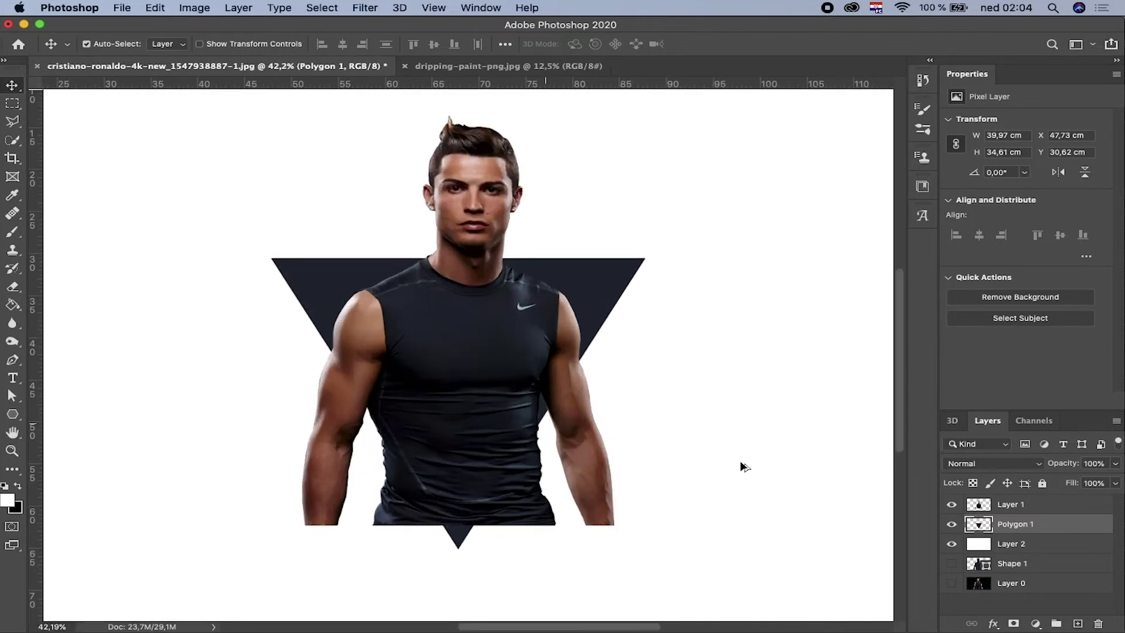
# - Select everything outside the triangle and erase the man's arms and shirt there, then deselect
pyautogui.keyDown('super'); pyautogui.click(975, 526); pyautogui.keyUp('super')
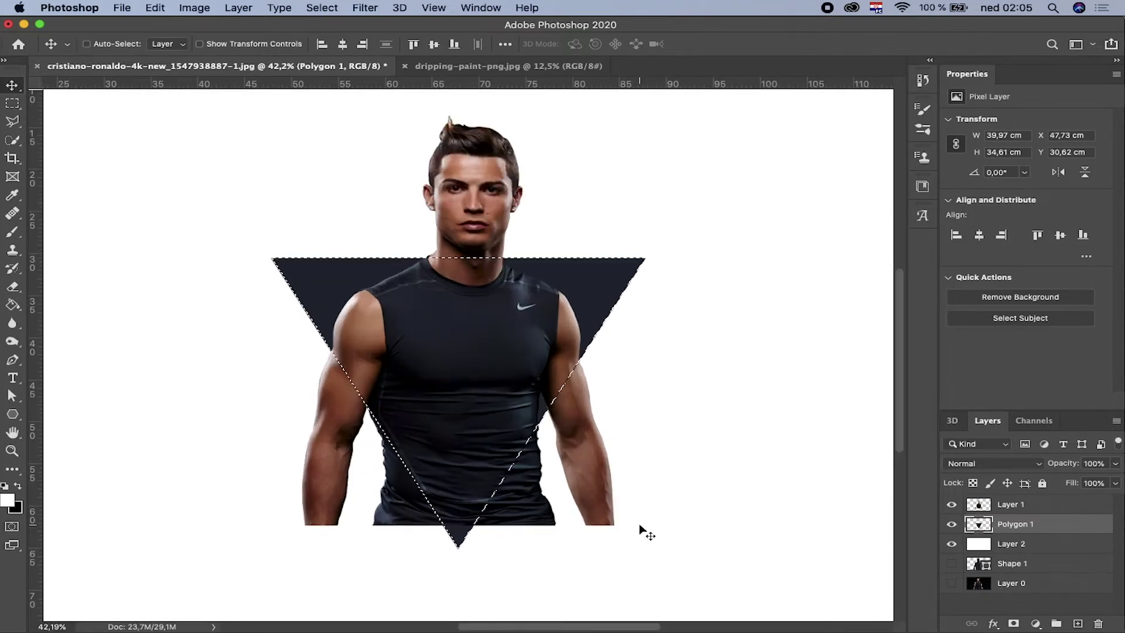
pyautogui.scroll(-1, 486, 410)
pyautogui.scroll(-1, 837, 390)
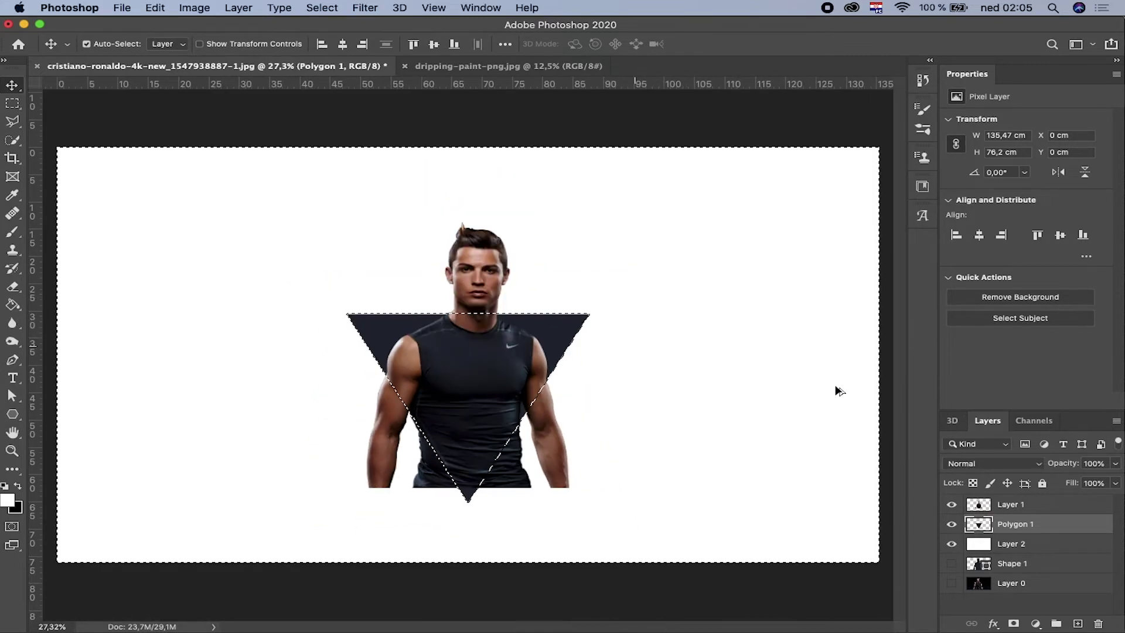
pyautogui.press('super+shift+i')
pyautogui.click(1019, 505)
pyautogui.click(13, 286)
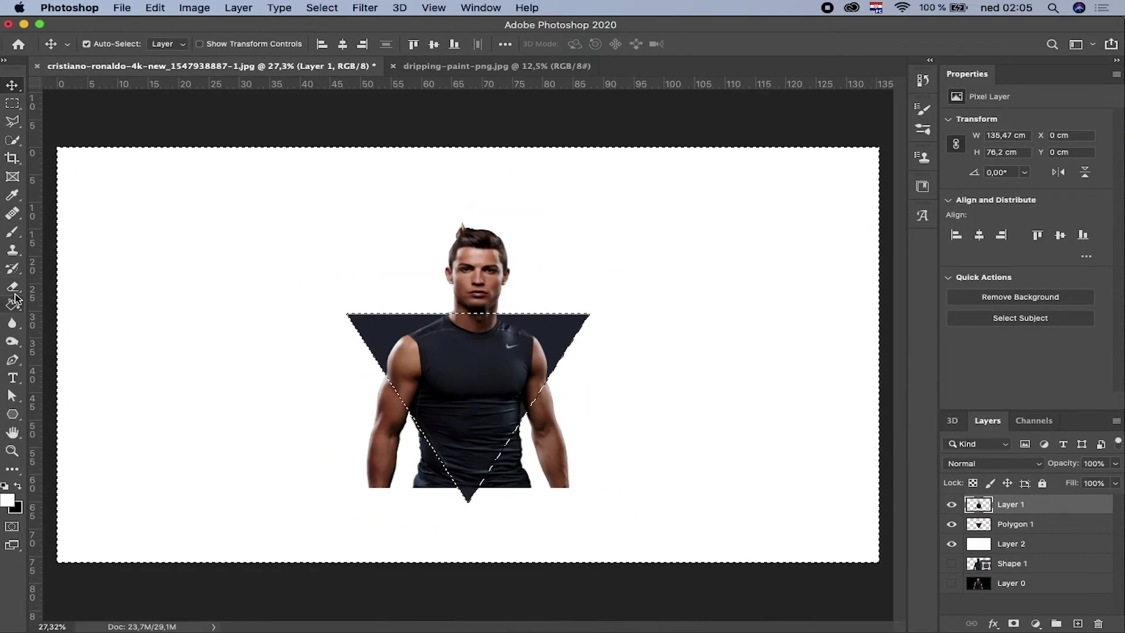
pyautogui.moveTo(540, 477); pyautogui.dragTo(451, 523)
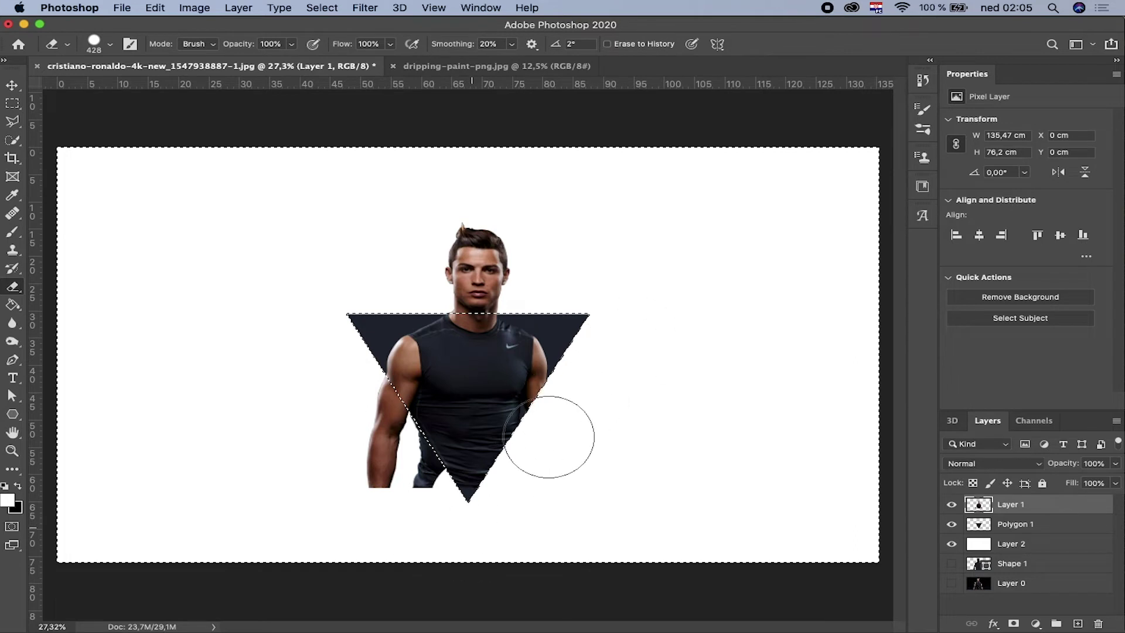
pyautogui.moveTo(401, 452); pyautogui.dragTo(430, 598)
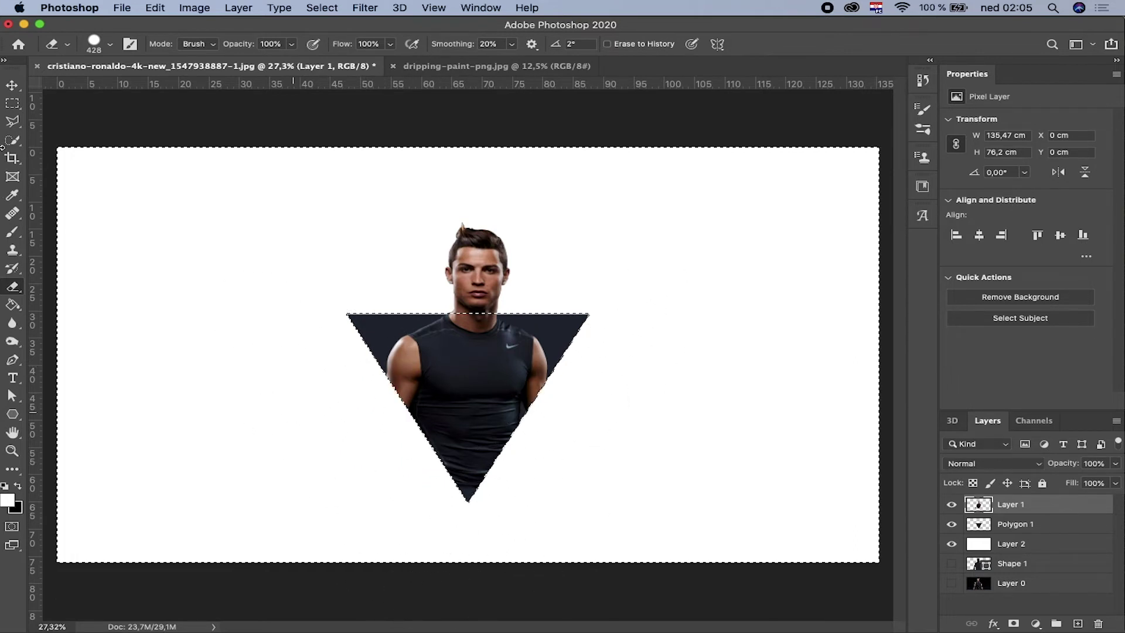
pyautogui.press('super+d')
pyautogui.click(12, 103)
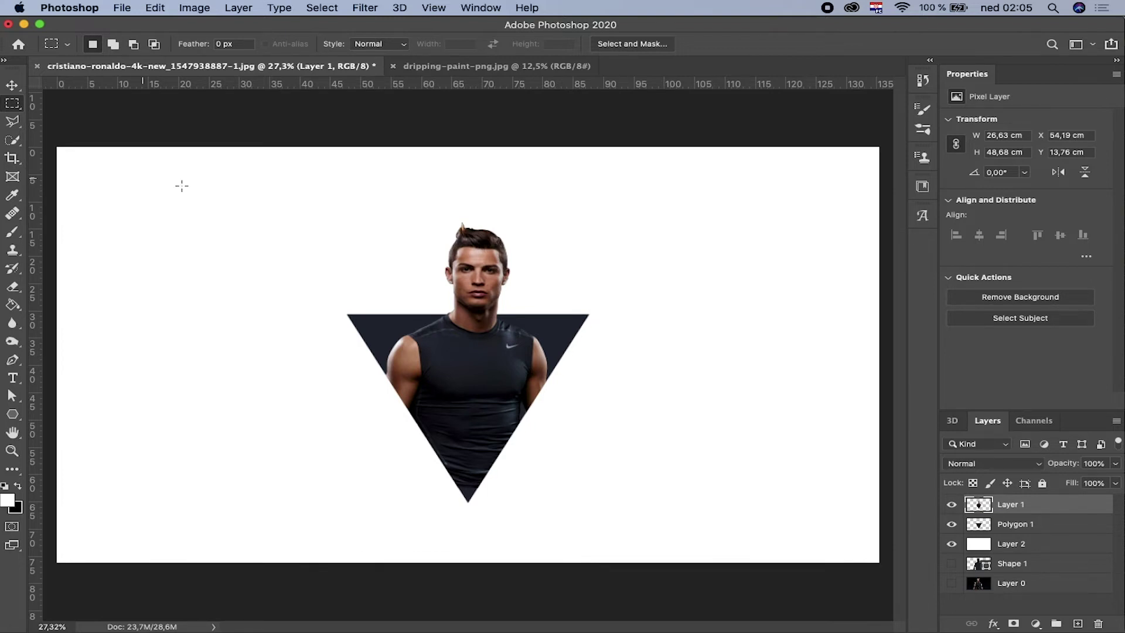
# - Scale the man's cutout to about 119%, discarding a 123% attempt, and shift it slightly down
pyautogui.press('super+t')
pyautogui.moveTo(548, 493); pyautogui.dragTo(584, 511)
pyautogui.moveTo(510, 433); pyautogui.dragTo(515, 437)
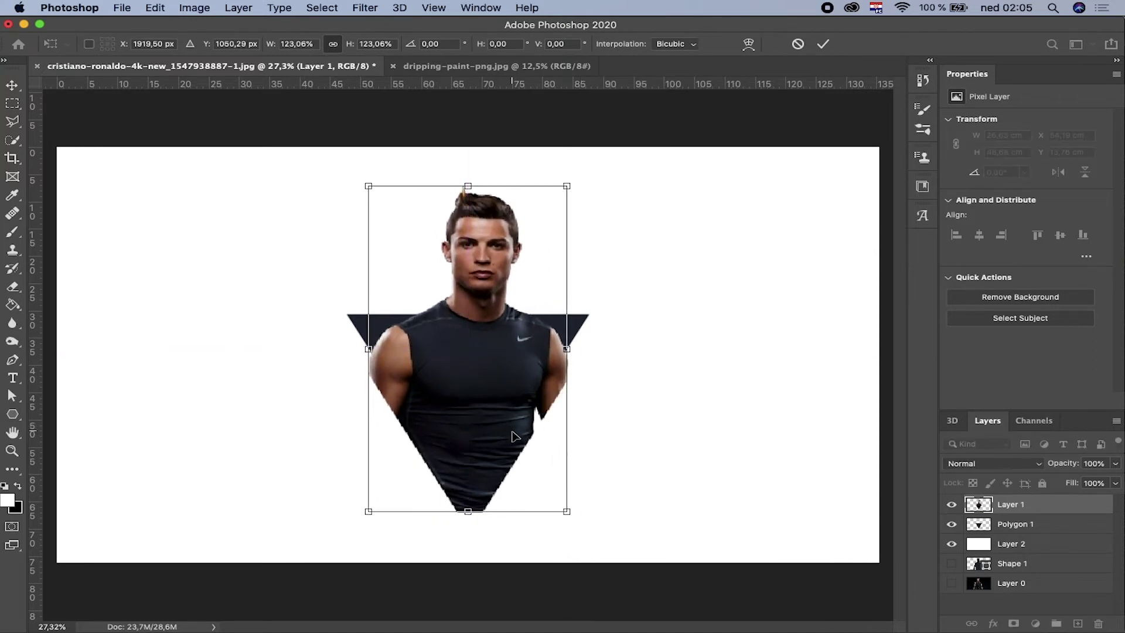
pyautogui.press('Escape')
pyautogui.press('super+t')
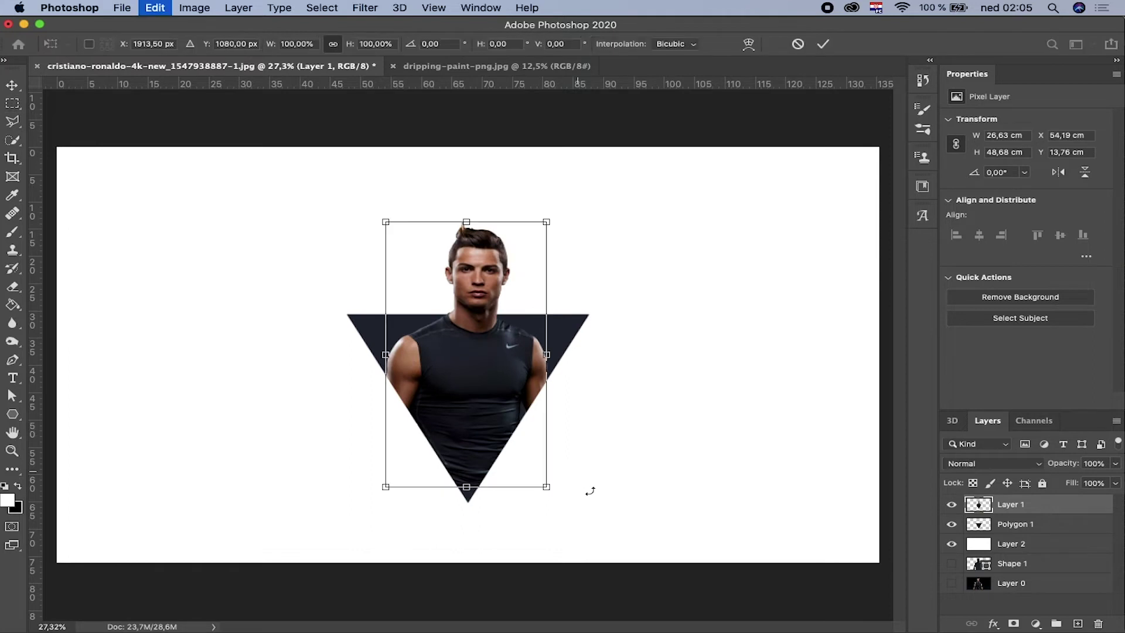
pyautogui.moveTo(546, 488); pyautogui.dragTo(575, 502)
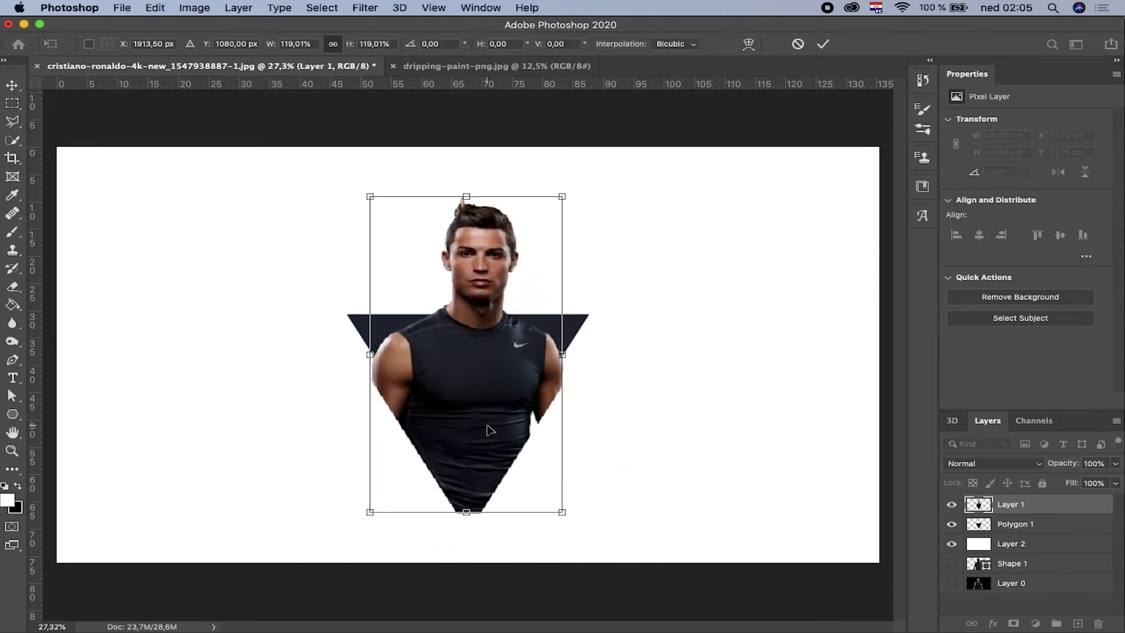
pyautogui.moveTo(489, 429); pyautogui.dragTo(483, 429)
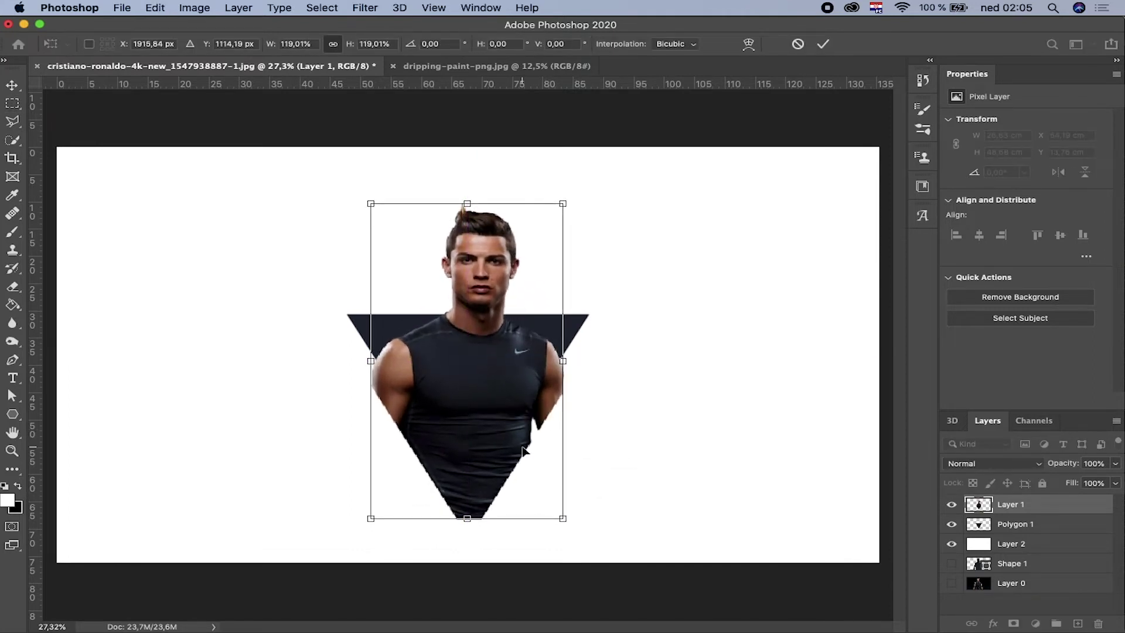
# - Commit the resize and erase the man's arms and shoulders outside the inverted triangle selection
pyautogui.press('Return')
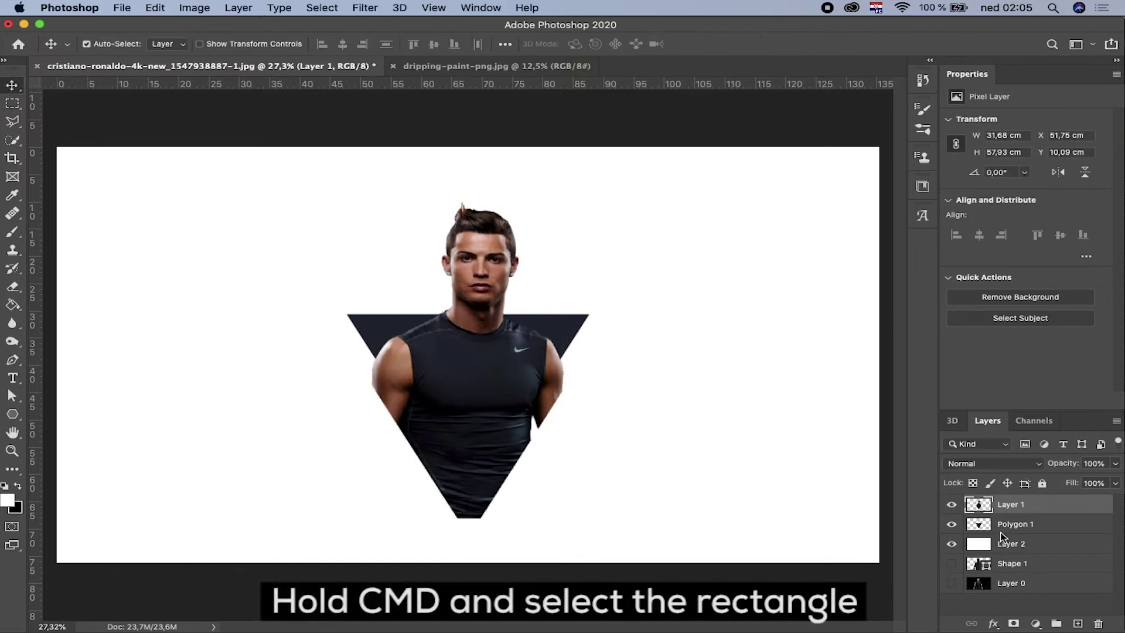
pyautogui.keyDown('super'); pyautogui.click(977, 524); pyautogui.keyUp('super')
pyautogui.click(1018, 530)
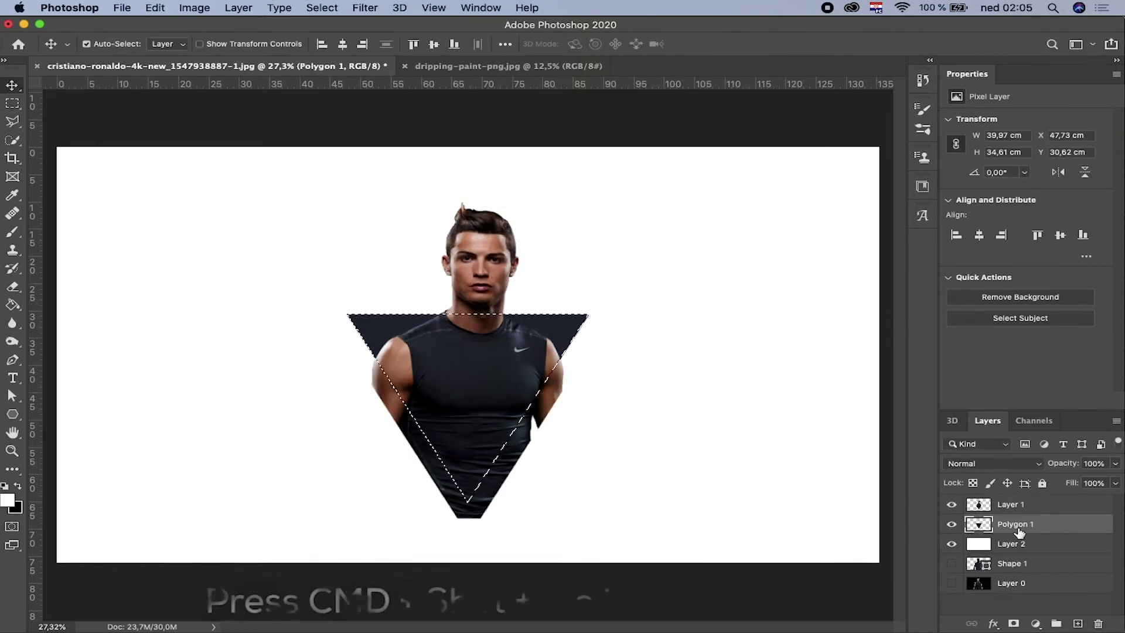
pyautogui.press('super+shift+i')
pyautogui.click(1010, 503)
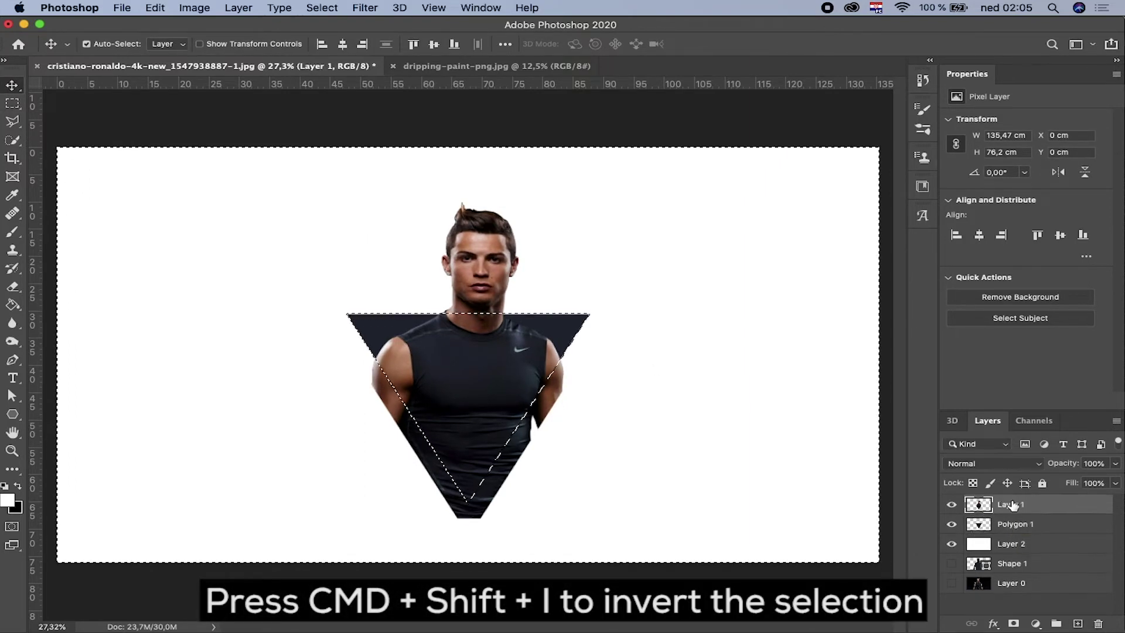
pyautogui.press('e')
pyautogui.moveTo(498, 498)
pyautogui.mouseDown()
pyautogui.moveTo(583, 372)
pyautogui.moveTo(380, 338)
pyautogui.mouseUp()
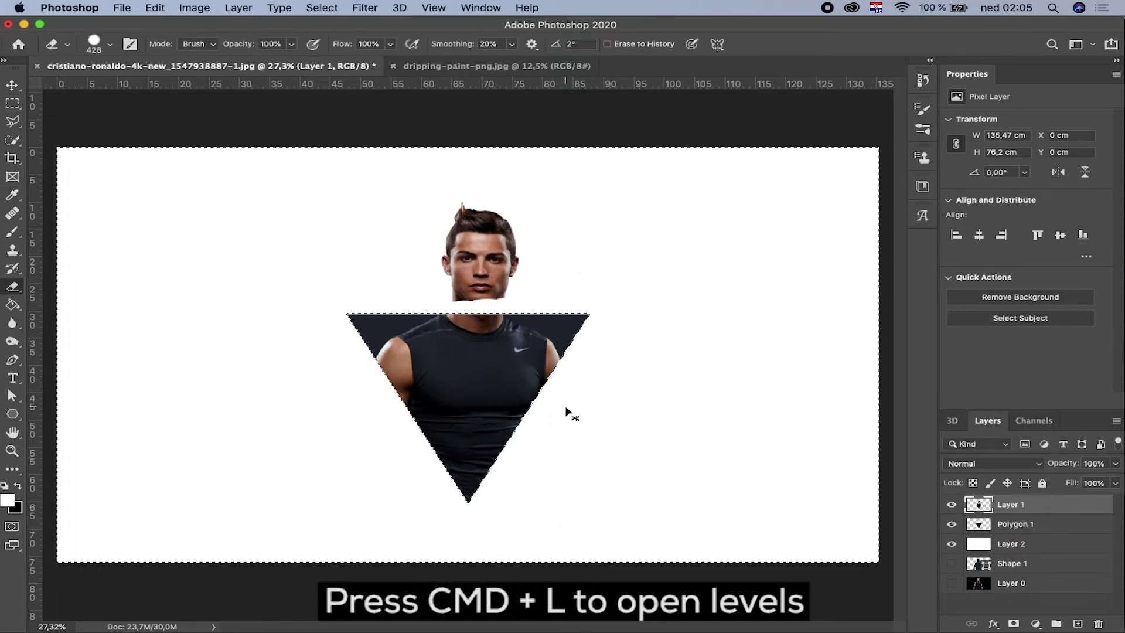
pyautogui.press('super+z')
pyautogui.moveTo(546, 416)
pyautogui.mouseDown()
pyautogui.moveTo(575, 388)
pyautogui.moveTo(417, 464)
pyautogui.moveTo(414, 402)
pyautogui.moveTo(431, 414)
pyautogui.mouseUp()
pyautogui.press('super+d')
pyautogui.press('m')
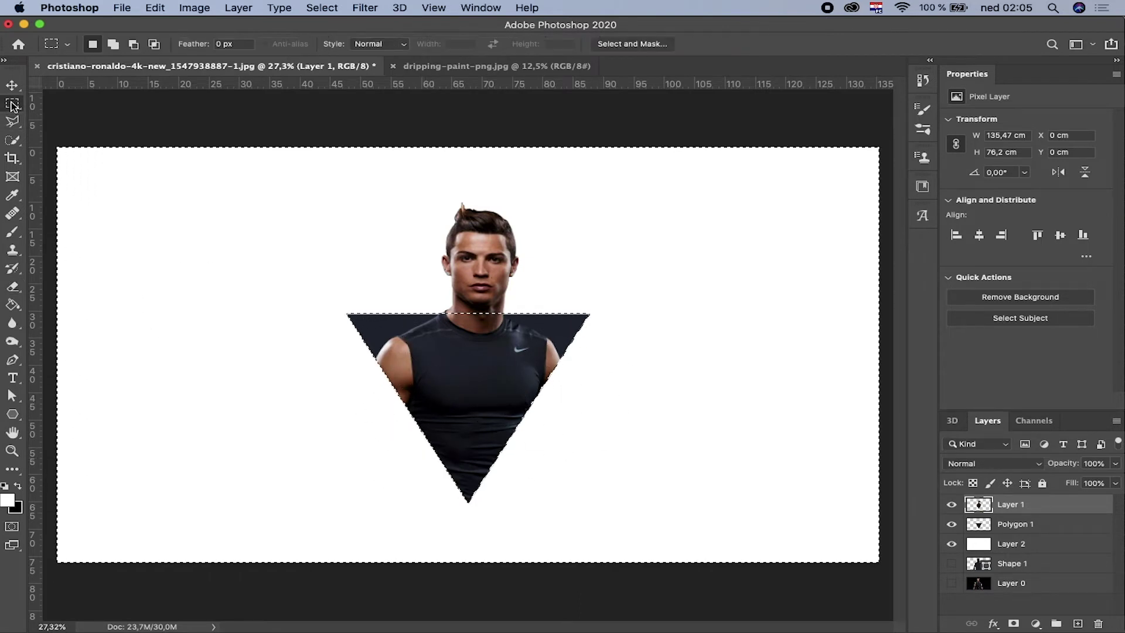
pyautogui.scroll(5, 506, 363)
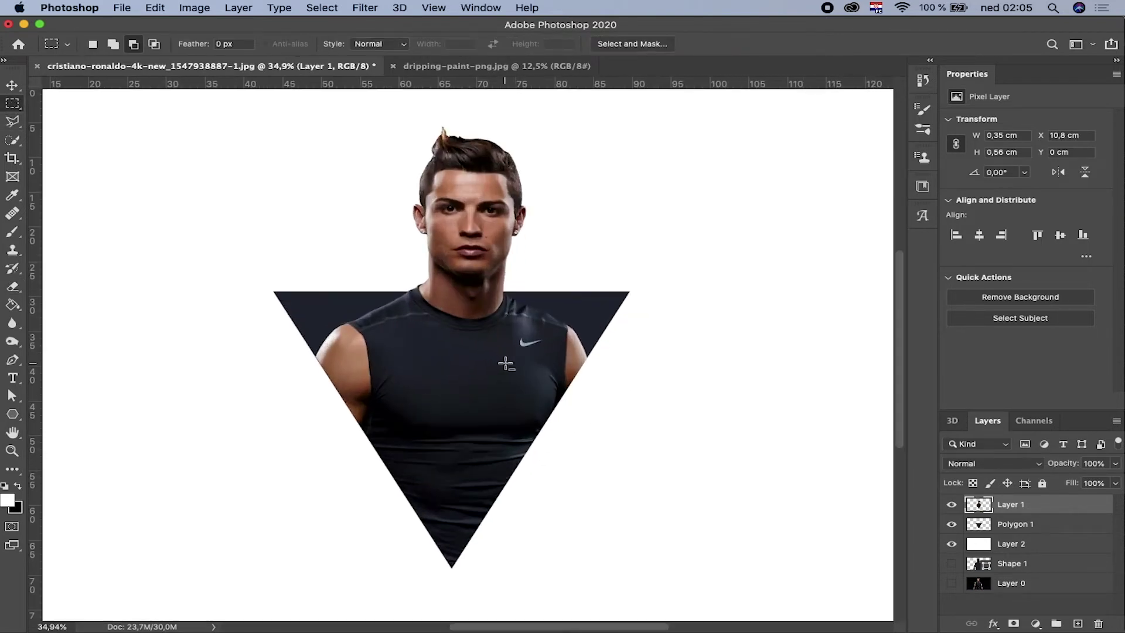
pyautogui.scroll(-3, 410, 398)
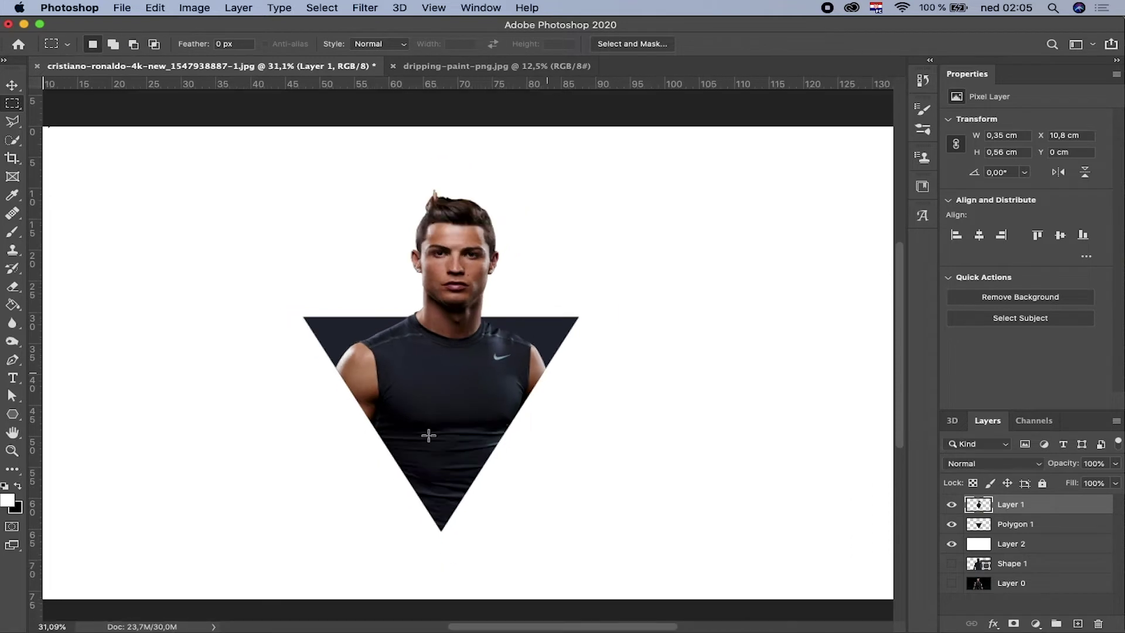
pyautogui.scroll(-2, 427, 431)
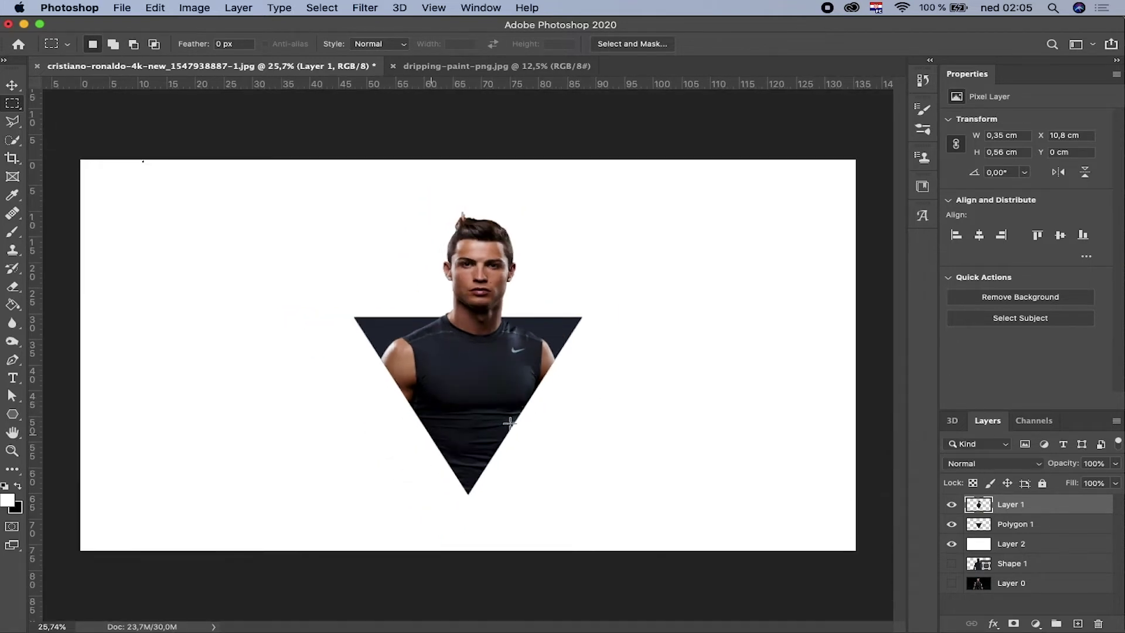
pyautogui.press('v')
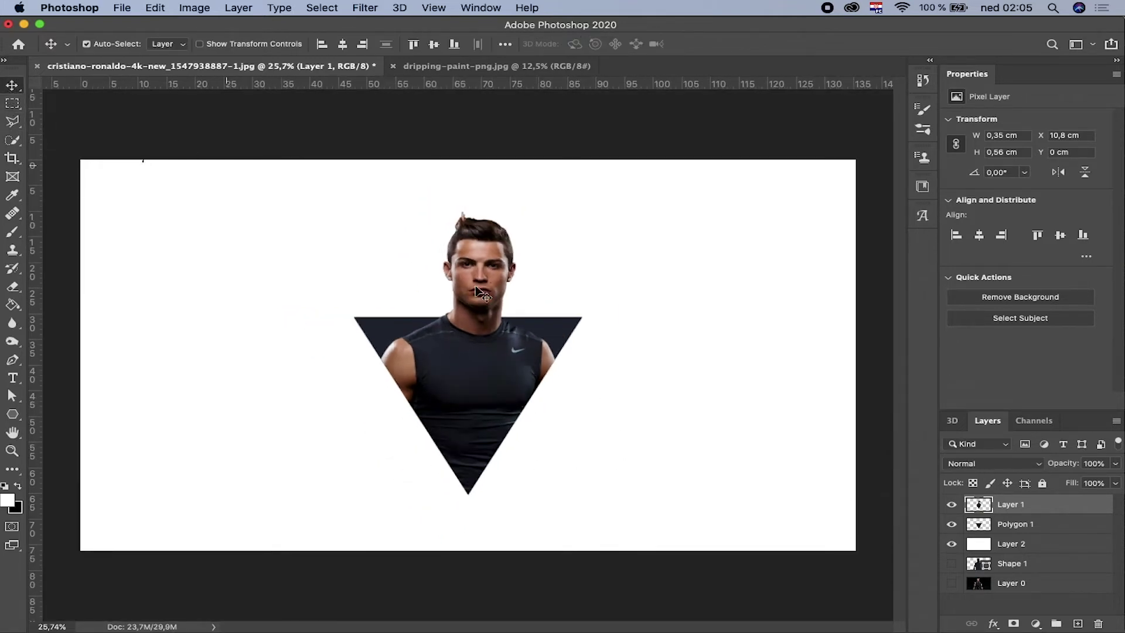
pyautogui.hotkey('ctrl', 't')
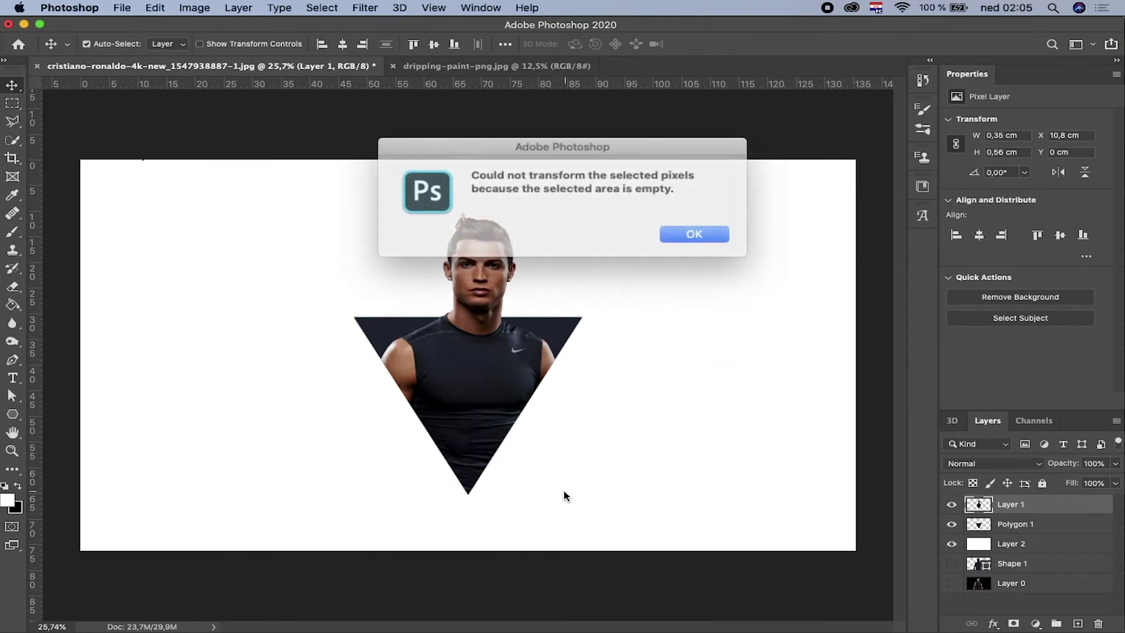
pyautogui.press('Return')
pyautogui.scroll(2, 499, 426)
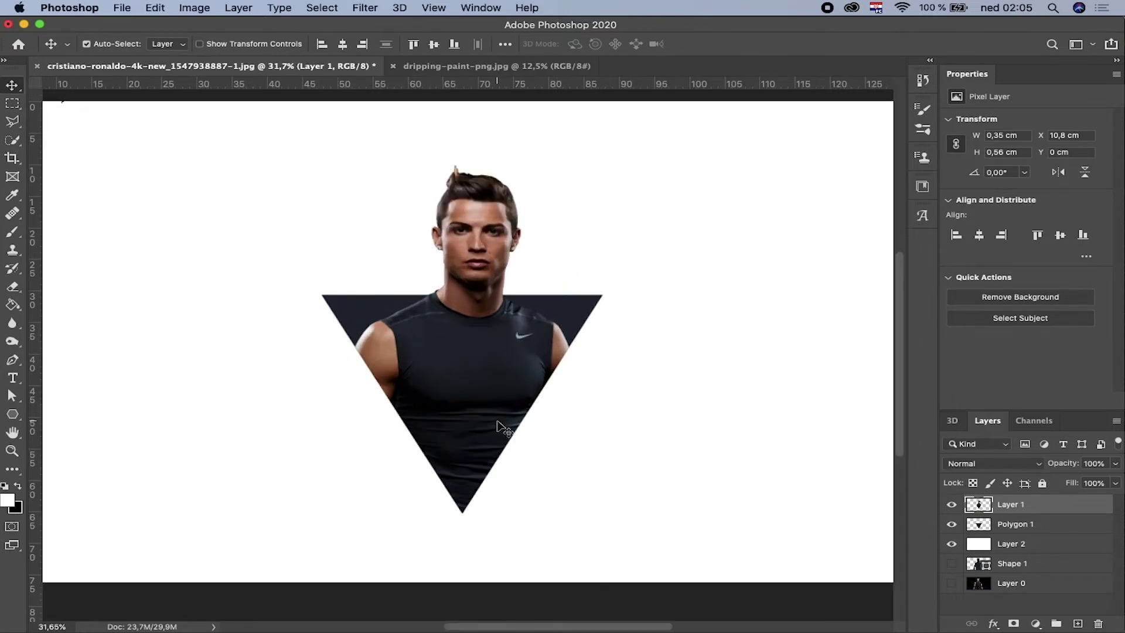
pyautogui.scroll(-2, 499, 426)
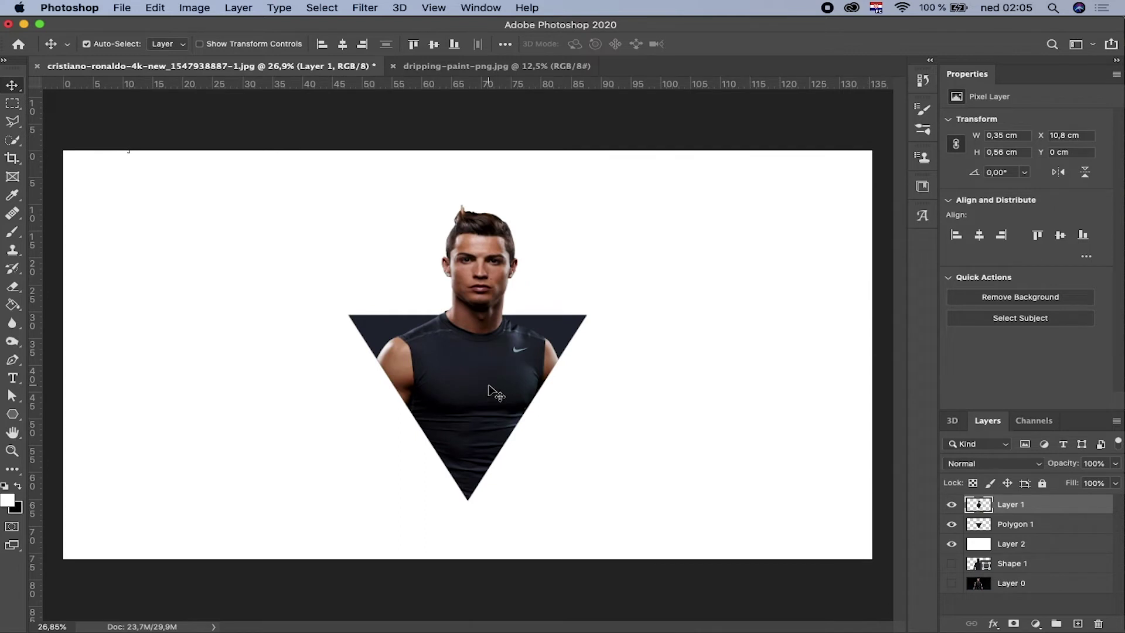
pyautogui.hotkey('ctrl', 't')
pyautogui.press('Return')
pyautogui.press('Up')
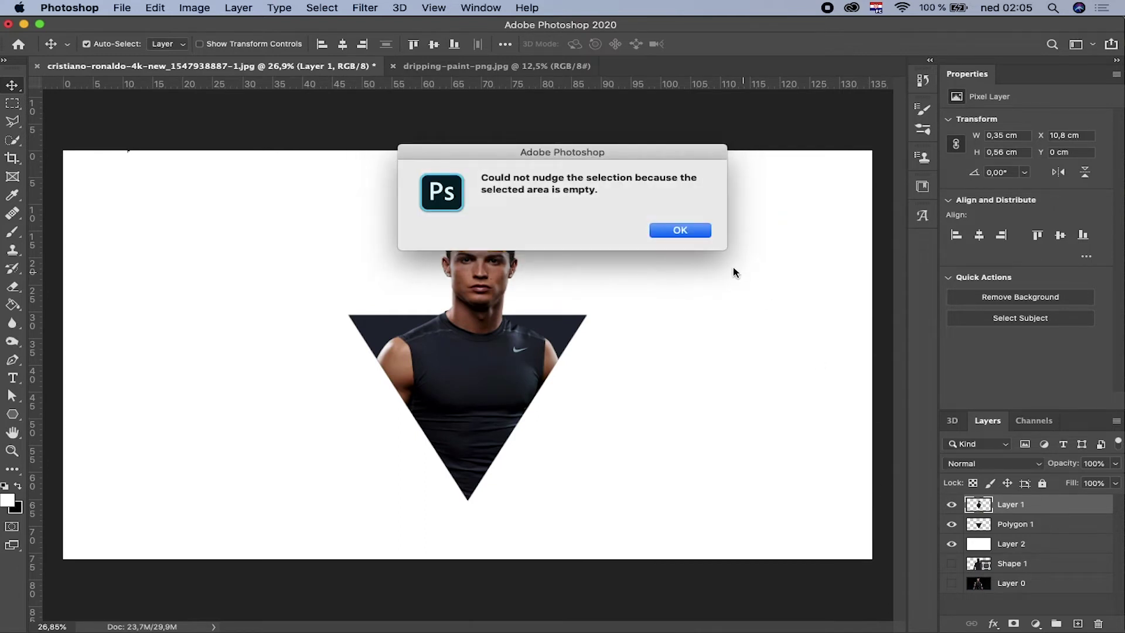
pyautogui.click(669, 227)
pyautogui.hotkey('ctrl', 't')
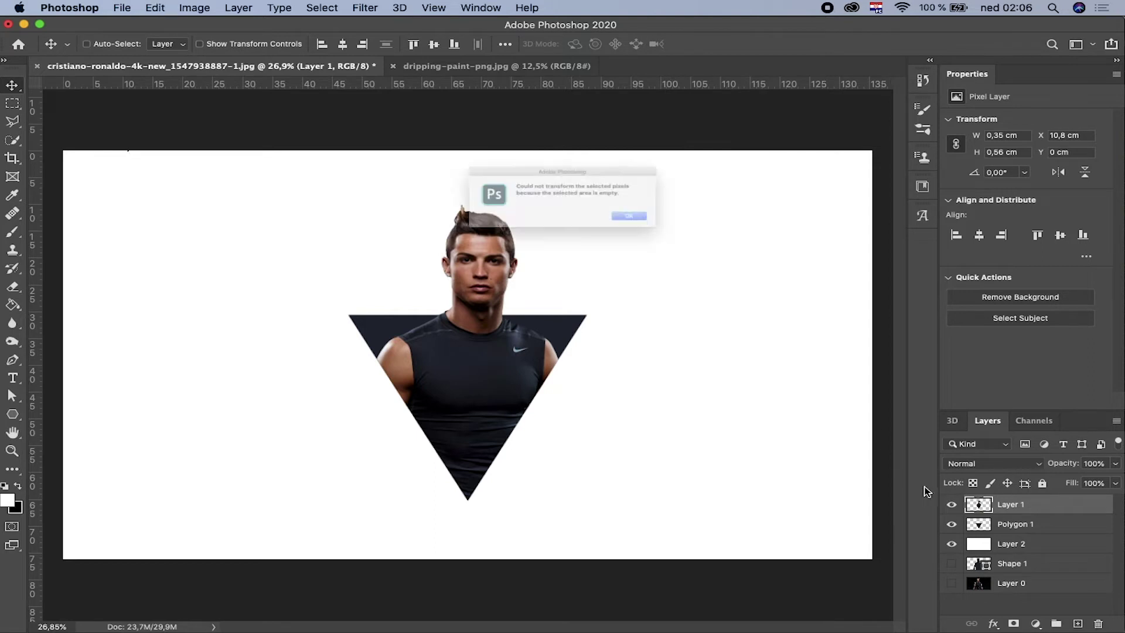
pyautogui.press('Return')
pyautogui.keyDown('ctrl'); pyautogui.click(984, 510); pyautogui.keyUp('ctrl')
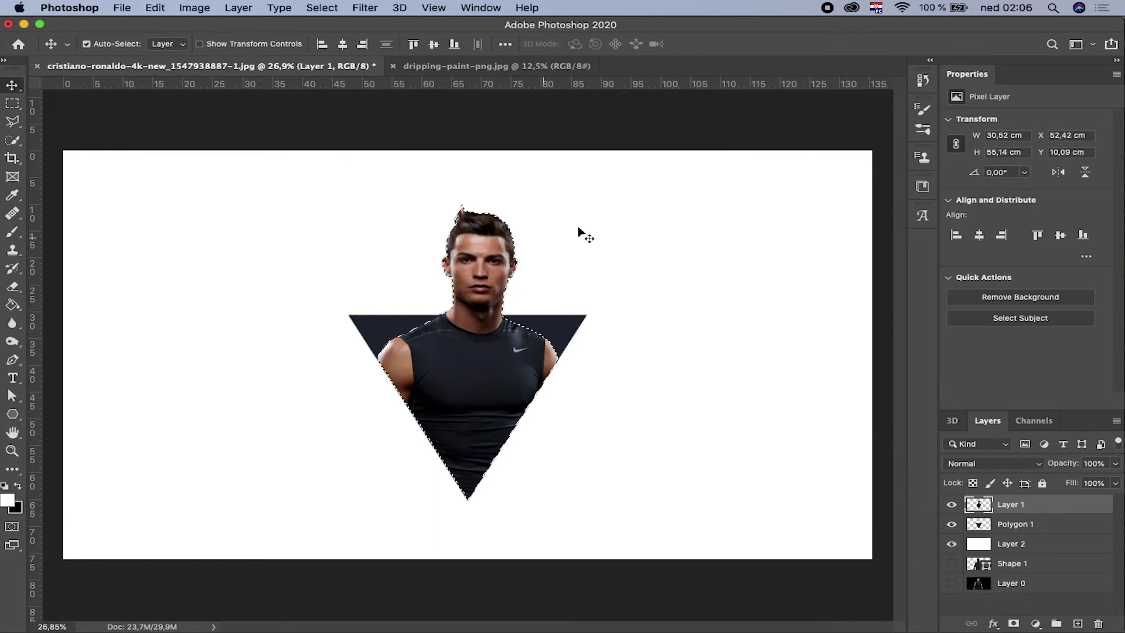
pyautogui.hotkey('shift', 'Left')
pyautogui.hotkey('shift', 'Left')
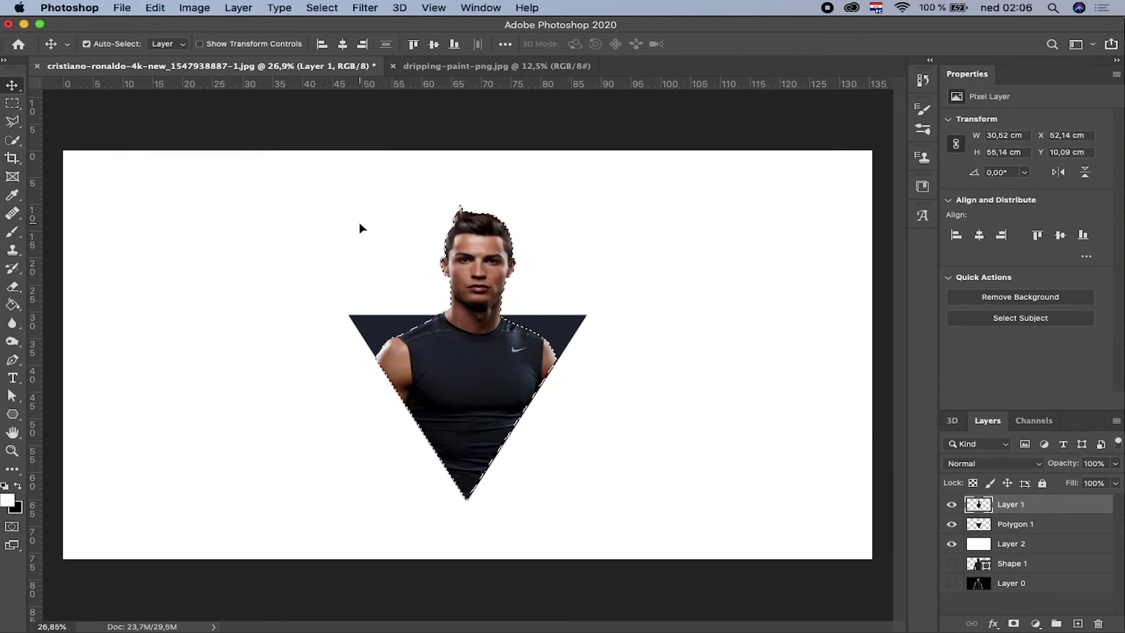
pyautogui.press('m')
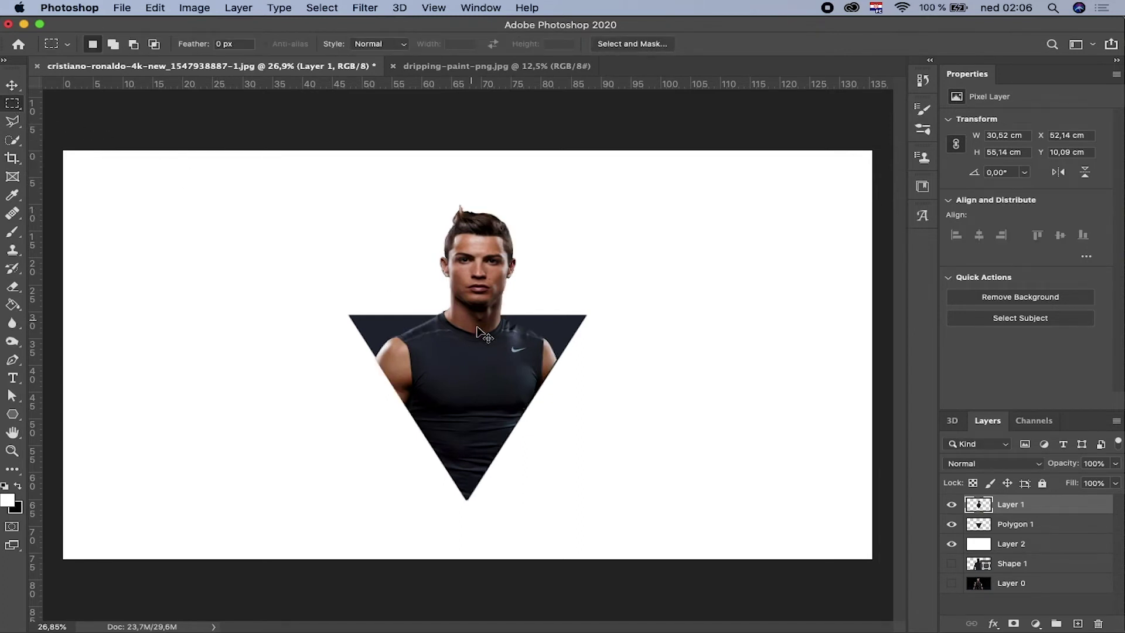
pyautogui.click(481, 334)
pyautogui.hotkey('ctrl', 'z')
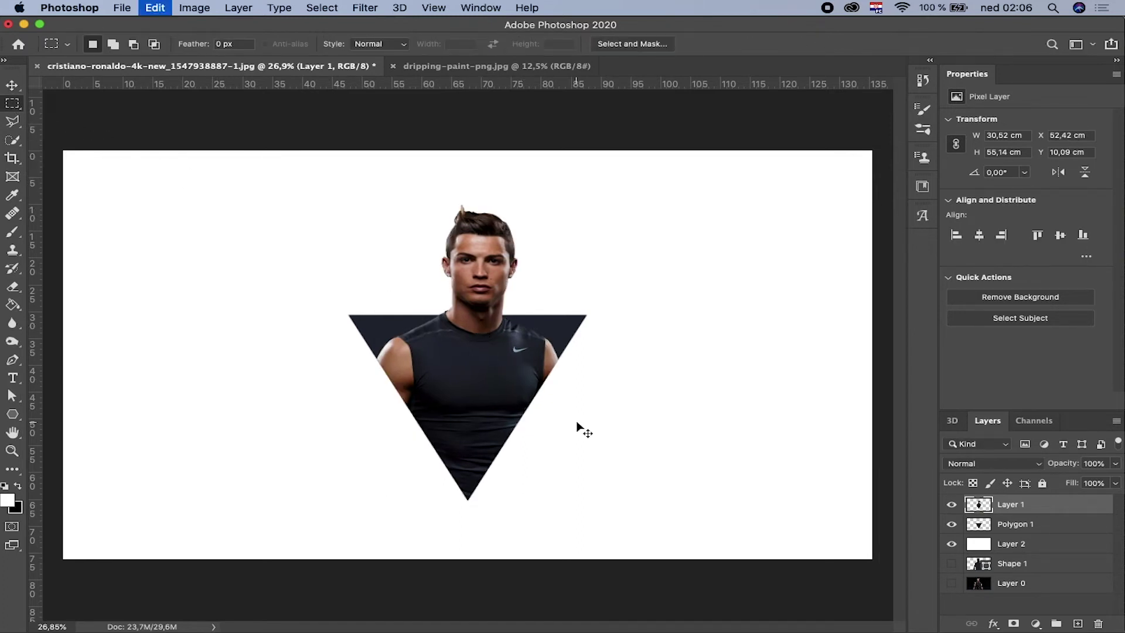
pyautogui.hotkey('ctrl', '-')
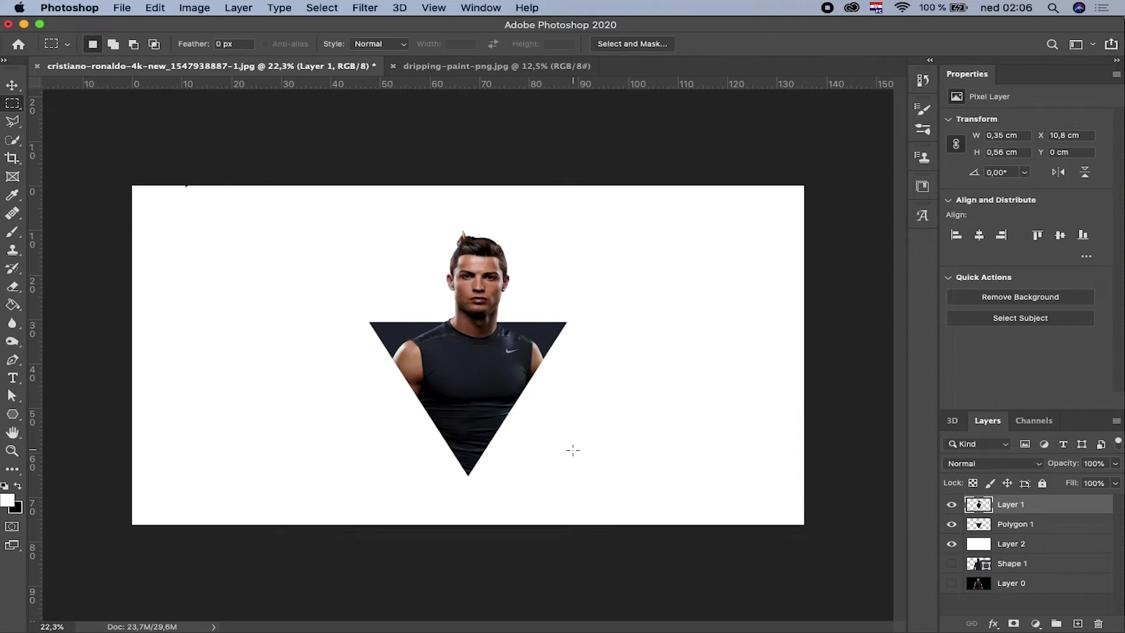
pyautogui.keyDown('alt'); pyautogui.scroll(2, 532, 422); pyautogui.keyUp('alt')
pyautogui.keyDown('alt'); pyautogui.scroll(1, 527, 420); pyautogui.keyUp('alt')
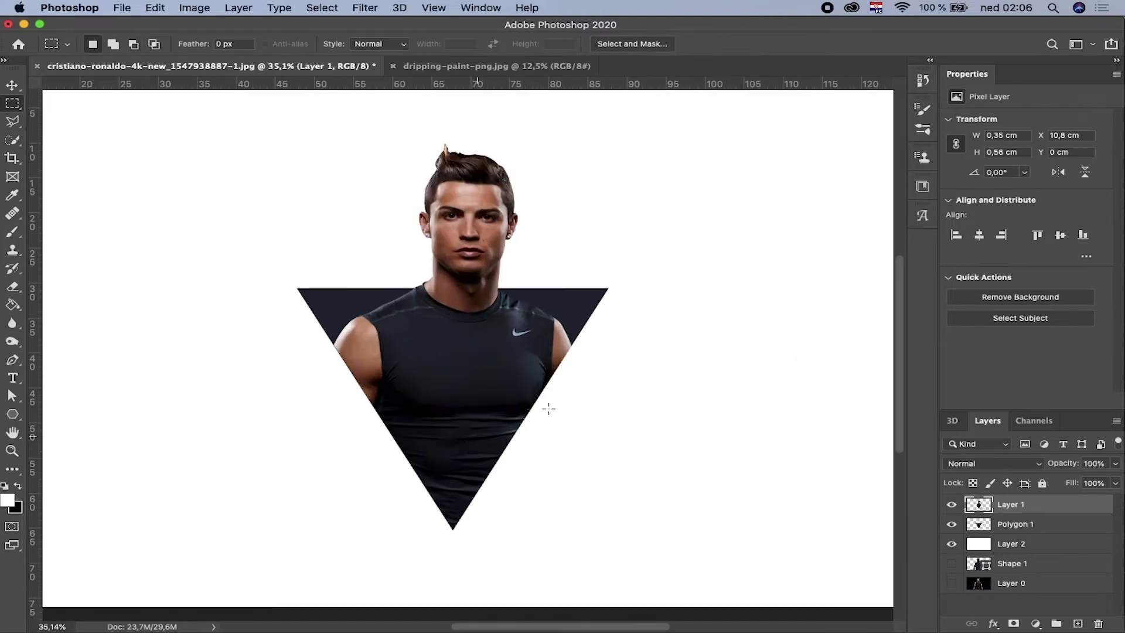
# - Transform Layer 1 and Polygon 1 together, first enlarging them slightly
pyautogui.keyDown('shift'); pyautogui.click(1012, 529); pyautogui.keyUp('shift')
pyautogui.hotkey('ctrl', 't')
pyautogui.hotkey('ctrl', '-')
pyautogui.hotkey('ctrl', '-')
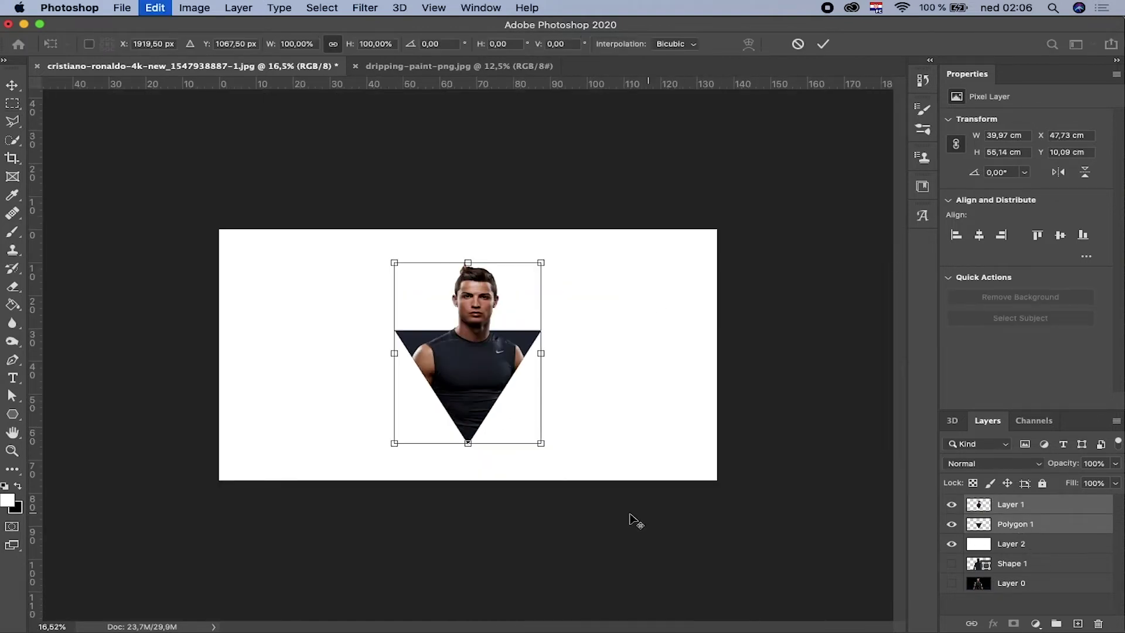
pyautogui.moveTo(542, 434); pyautogui.dragTo(568, 456)
pyautogui.moveTo(491, 393); pyautogui.dragTo(491, 395)
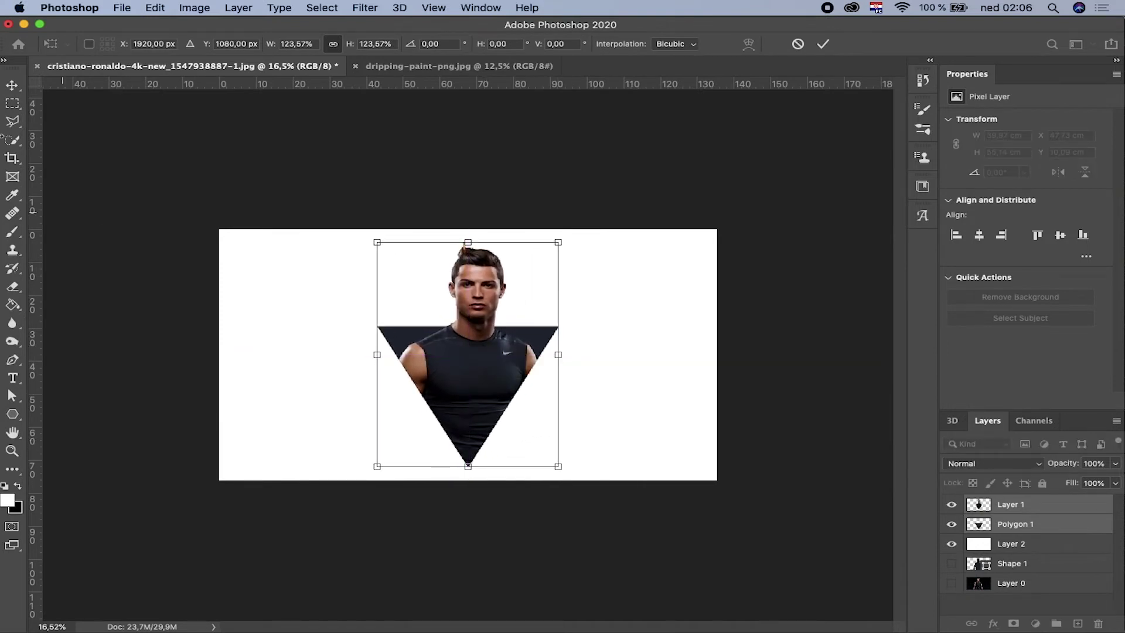
pyautogui.press('Return')
# - Shrink the man and triangle to about 87% and centre them on the white canvas
pyautogui.hotkey('ctrl', 't')
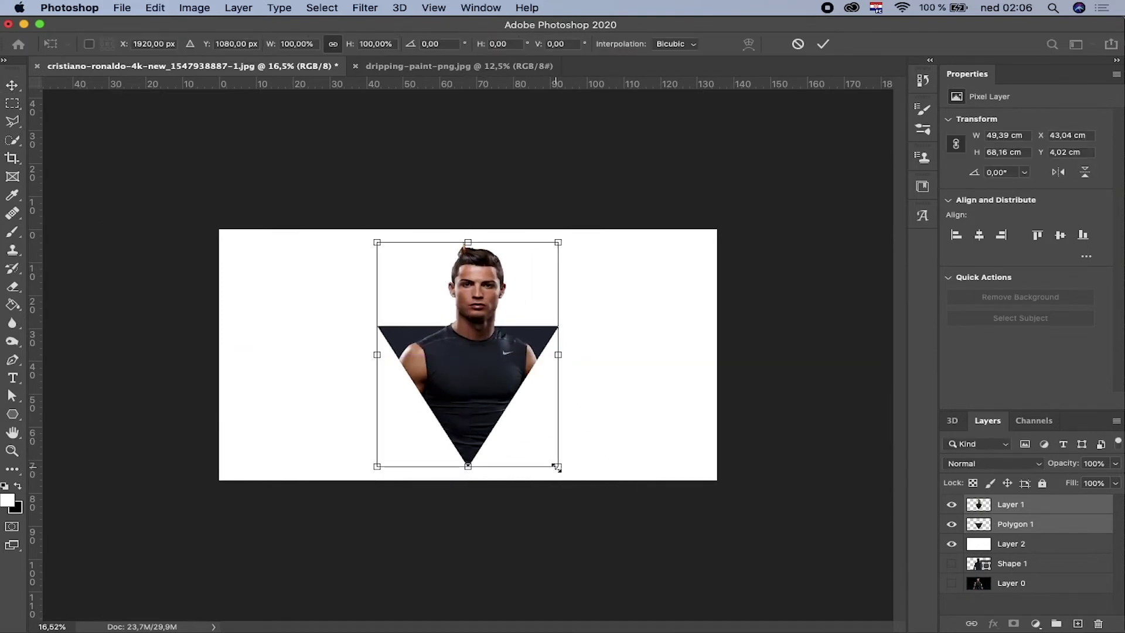
pyautogui.moveTo(553, 469); pyautogui.dragTo(534, 451)
pyautogui.moveTo(484, 384); pyautogui.dragTo(487, 387)
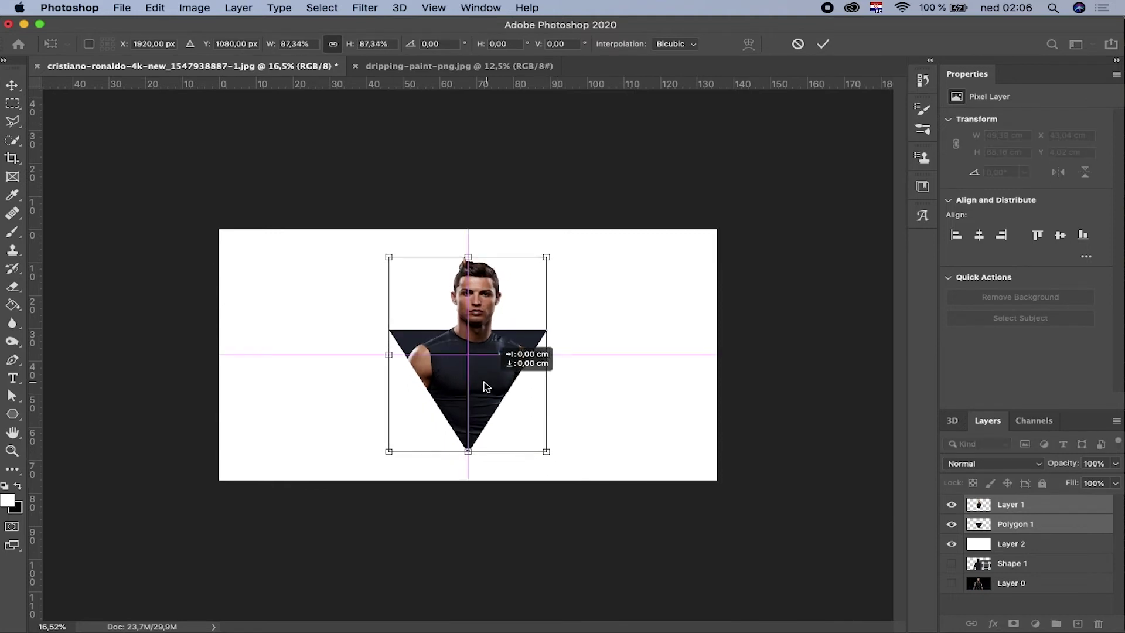
pyautogui.click(13, 88)
pyautogui.moveTo(498, 296); pyautogui.dragTo(502, 375)
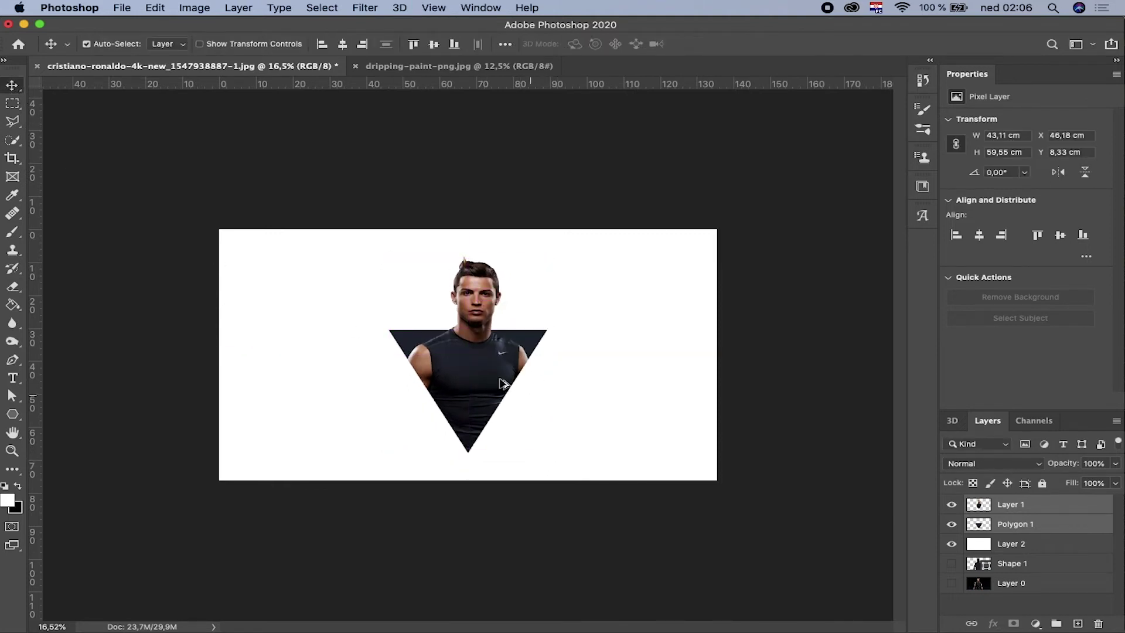
pyautogui.scroll(2, 526, 375)
pyautogui.click(638, 402)
pyautogui.scroll(3, 490, 394)
pyautogui.scroll(-3, 437, 381)
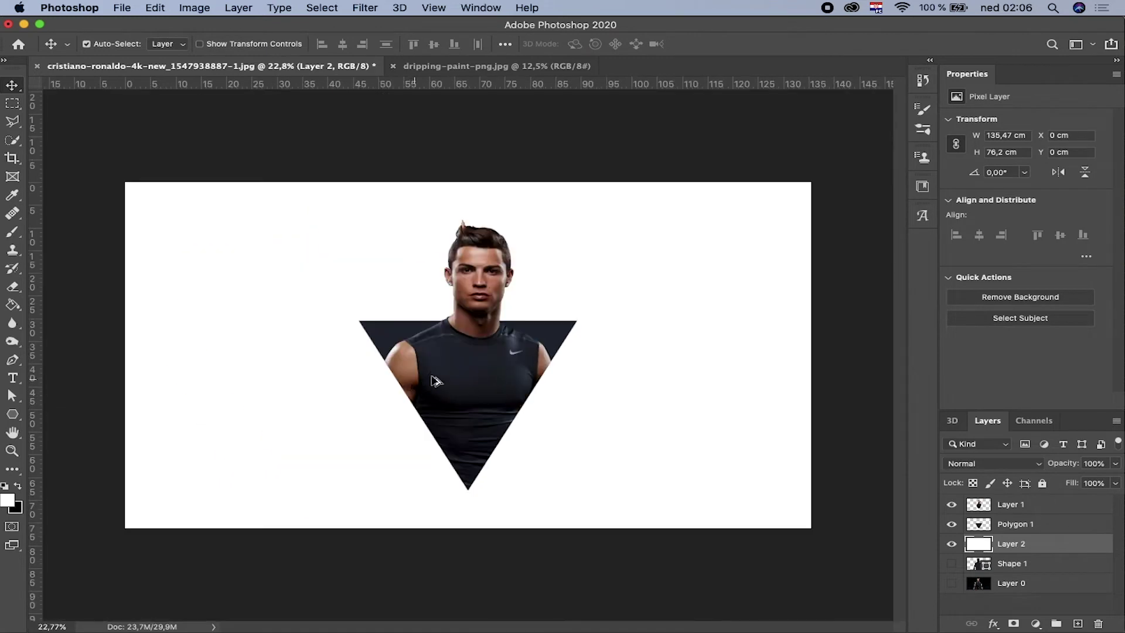
# - Apply Levels to Layer 1 with the midtone gamma set near 0.91
pyautogui.click(1018, 505)
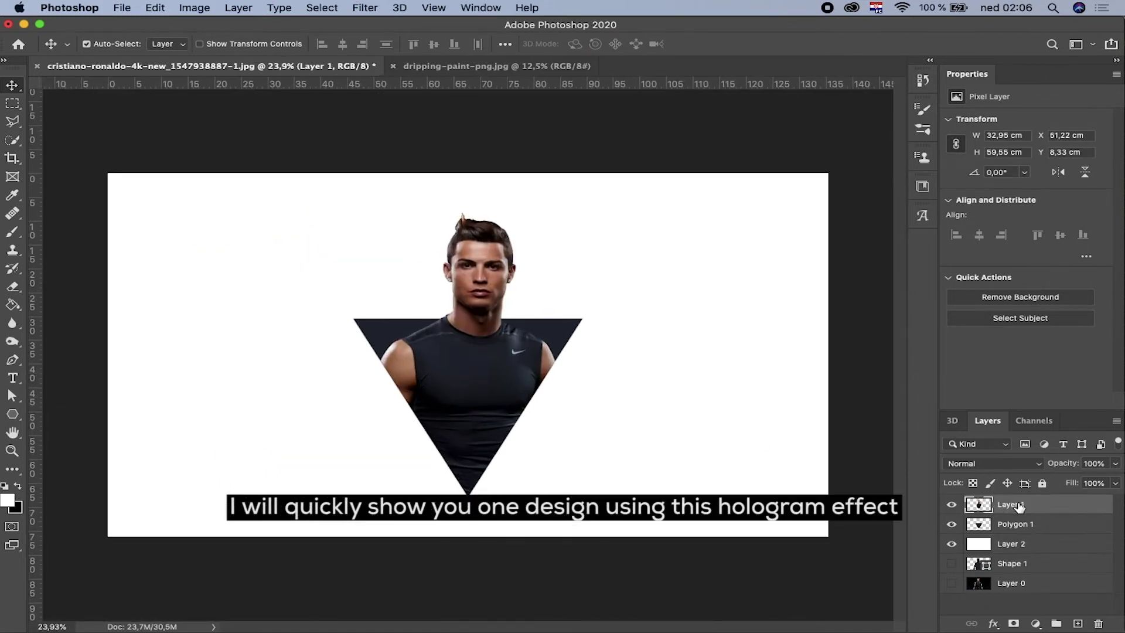
pyautogui.hotkey('ctrl', 'l')
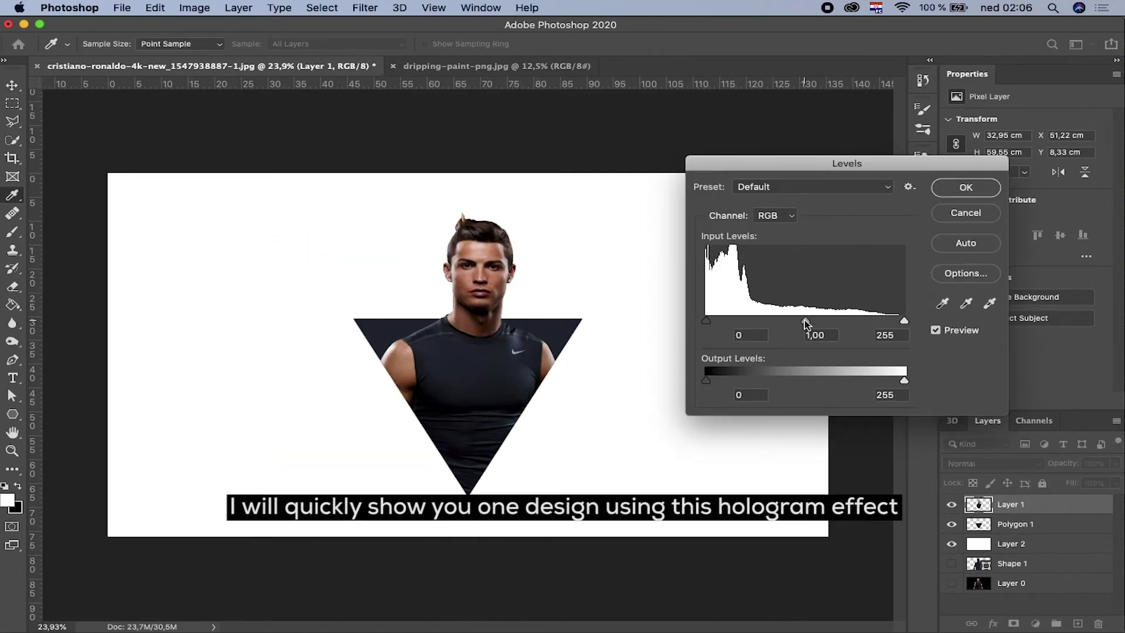
pyautogui.moveTo(813, 324); pyautogui.dragTo(804, 327)
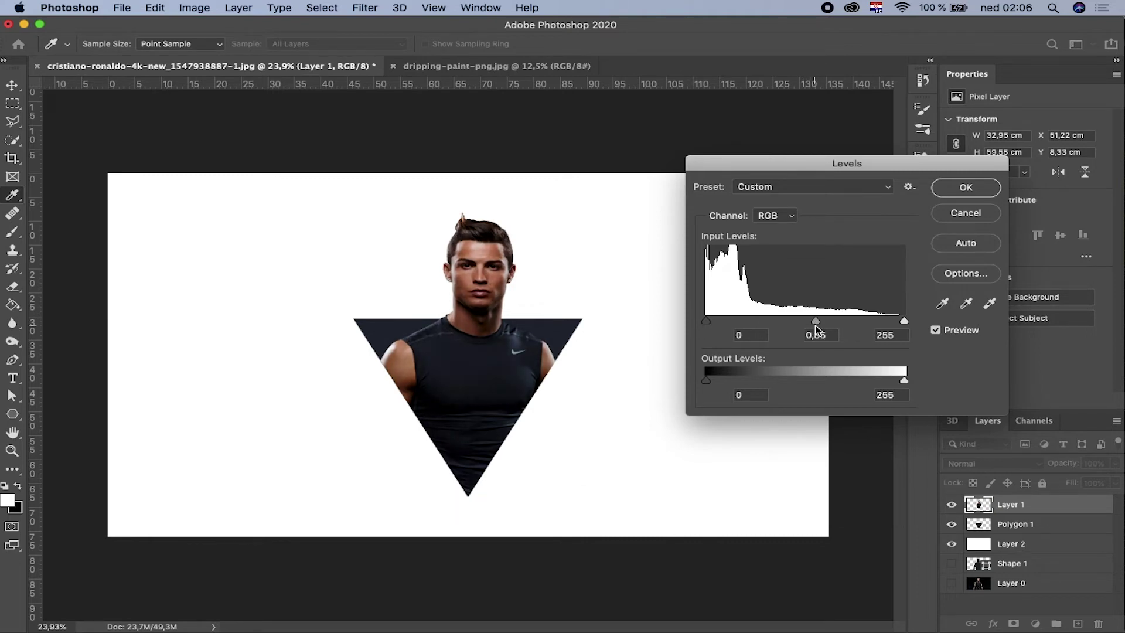
pyautogui.moveTo(815, 323); pyautogui.dragTo(804, 324)
pyautogui.moveTo(815, 327)
pyautogui.mouseDown()
pyautogui.moveTo(826, 327)
pyautogui.moveTo(807, 329)
pyautogui.mouseUp()
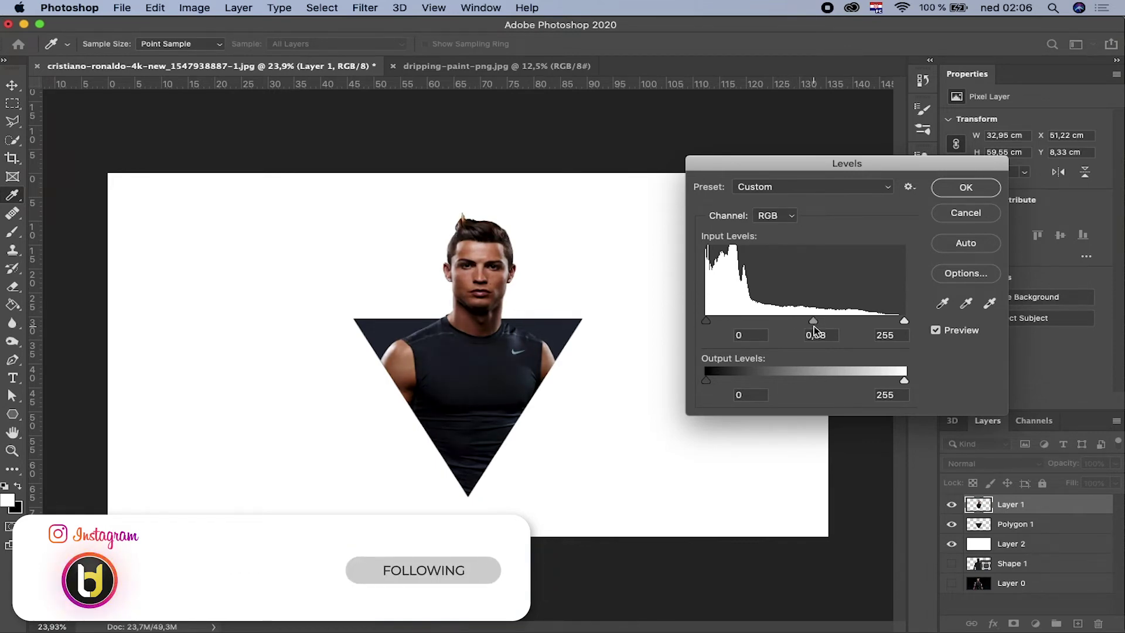
pyautogui.moveTo(812, 328); pyautogui.dragTo(814, 322)
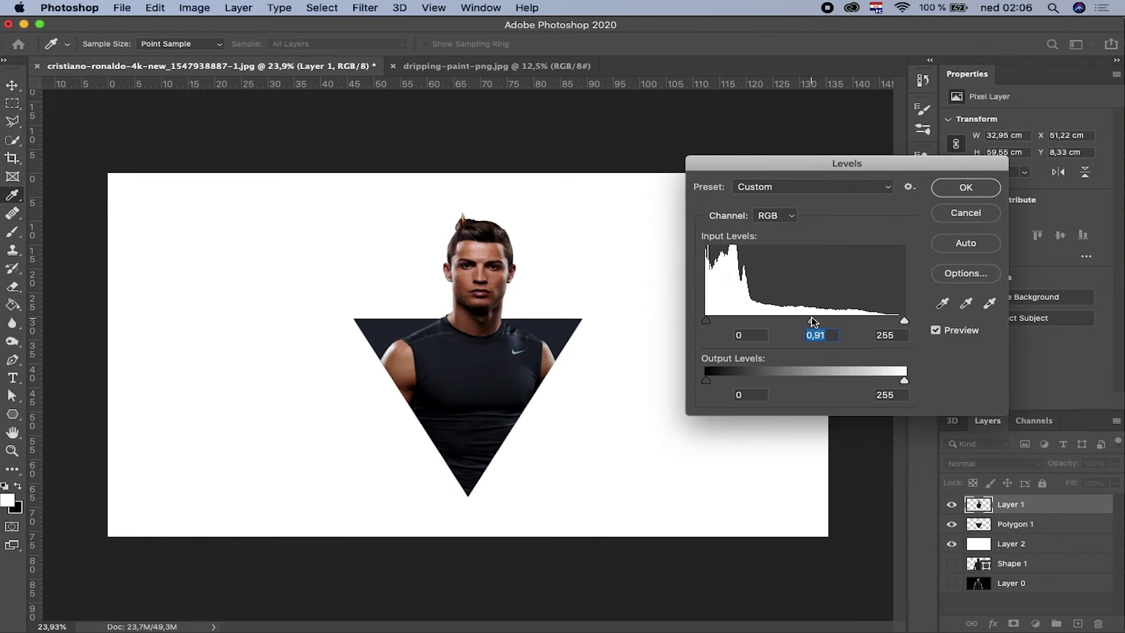
pyautogui.click(953, 187)
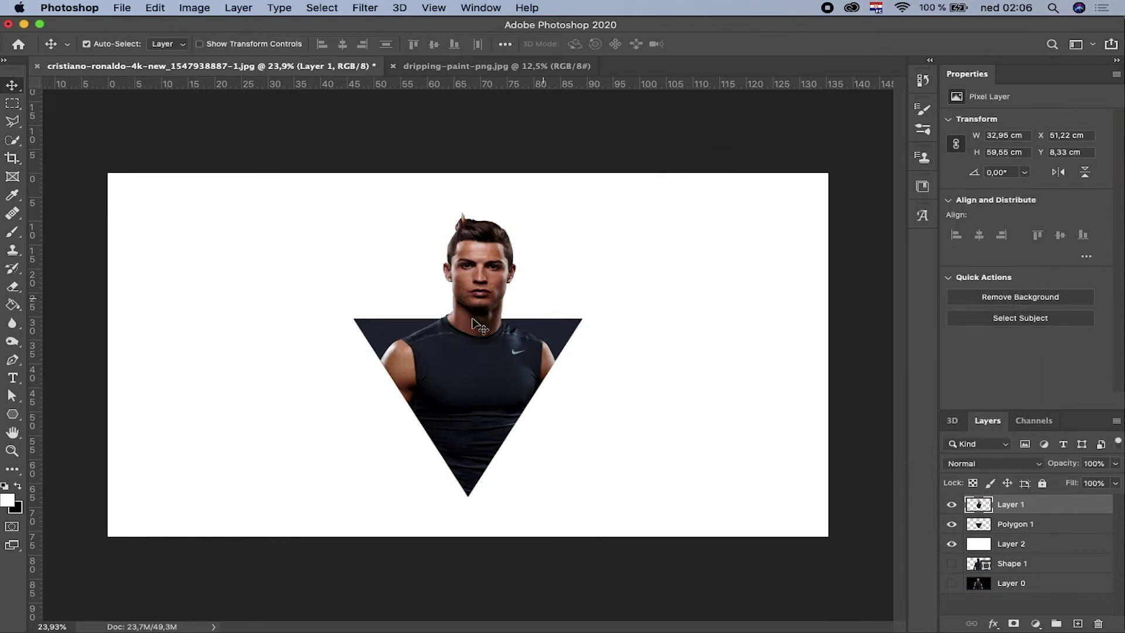
# - Shrink the man and triangle together to about 96% and lift them higher on the canvas
pyautogui.scroll(5, 504, 329)
pyautogui.scroll(-4, 506, 329)
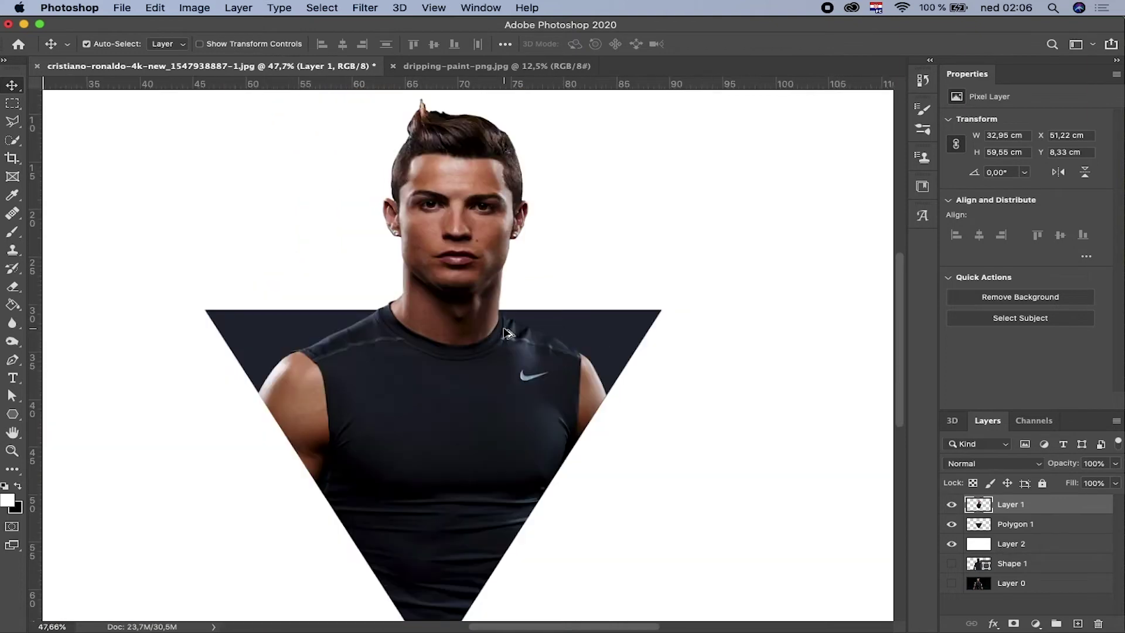
pyautogui.scroll(1, 507, 328)
pyautogui.scroll(-2, 507, 329)
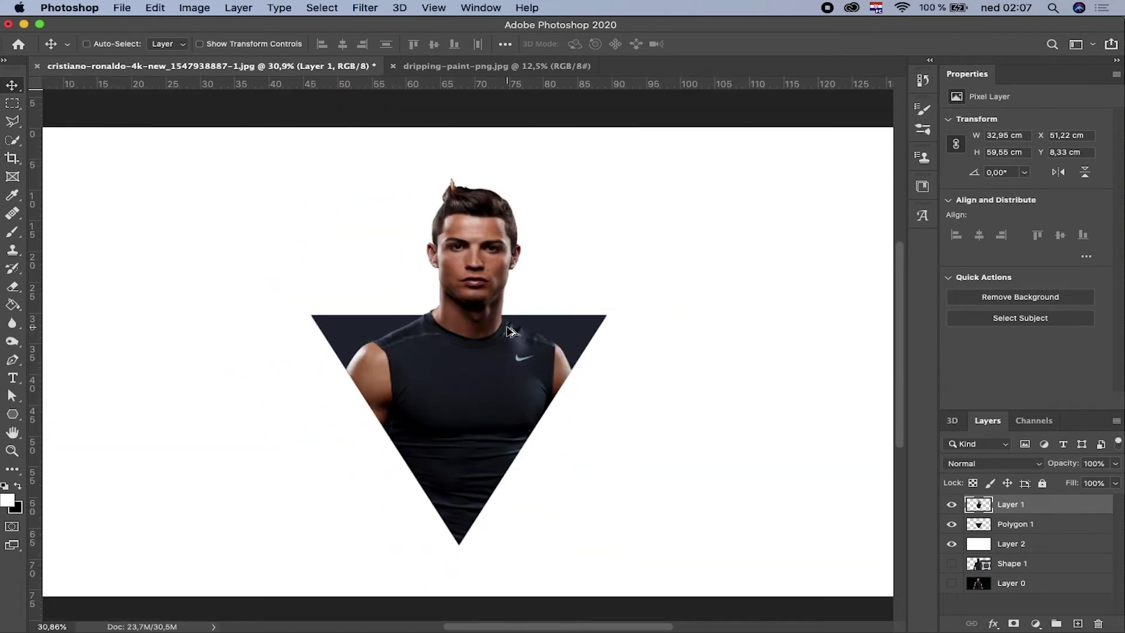
pyautogui.scroll(-2, 507, 331)
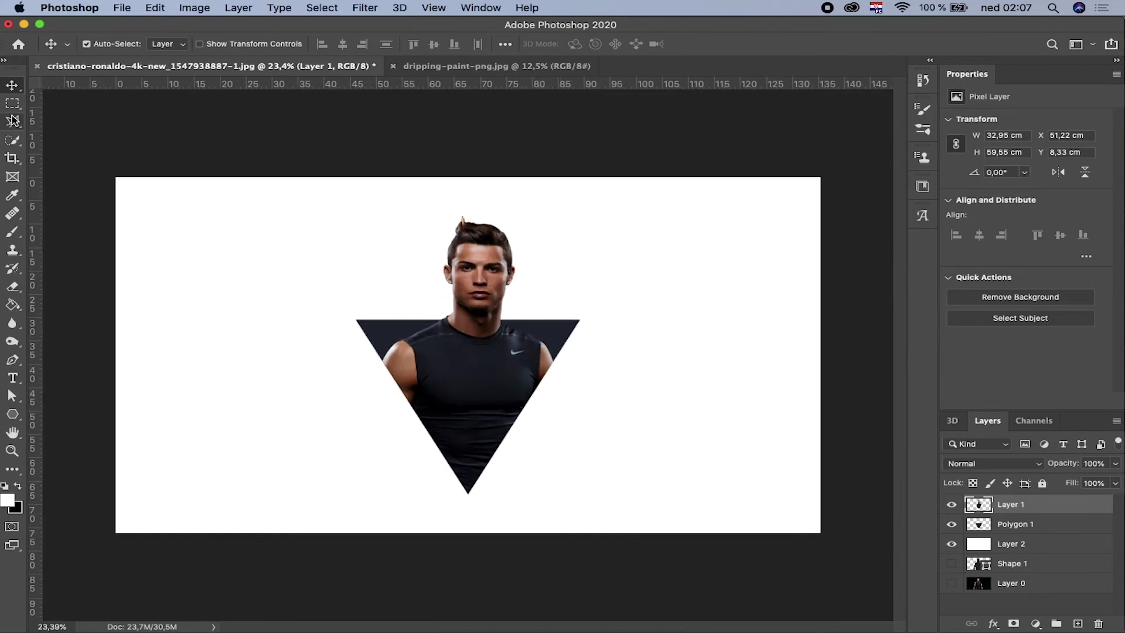
pyautogui.click(214, 146)
pyautogui.scroll(1, 515, 339)
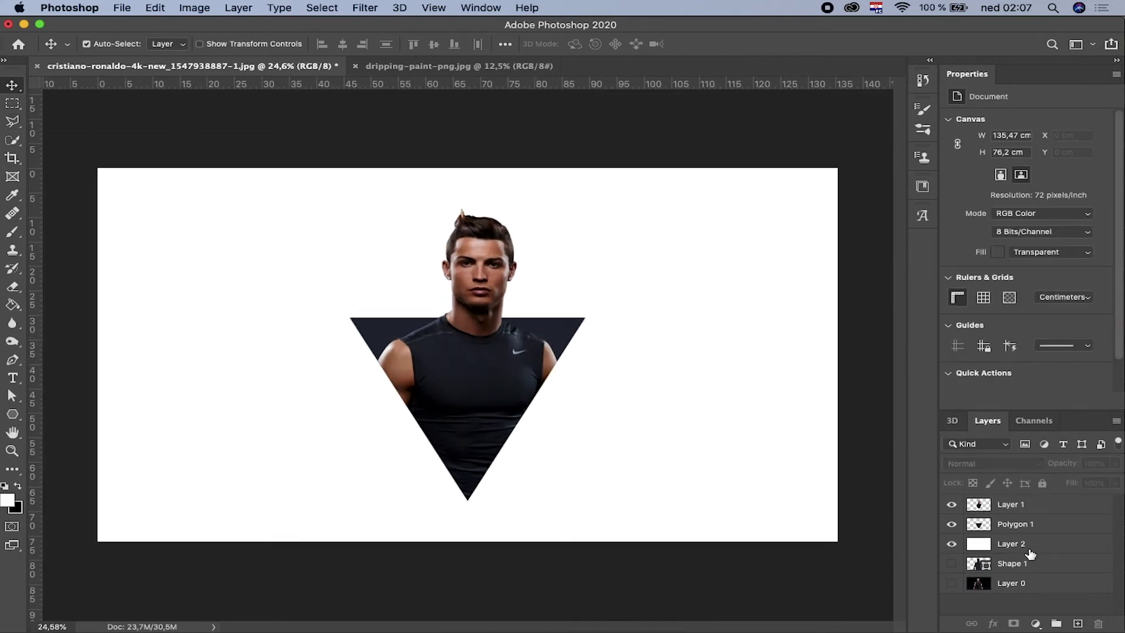
pyautogui.keyDown('shift'); pyautogui.click(1022, 531); pyautogui.keyUp('shift')
pyautogui.hotkey('ctrl', 't')
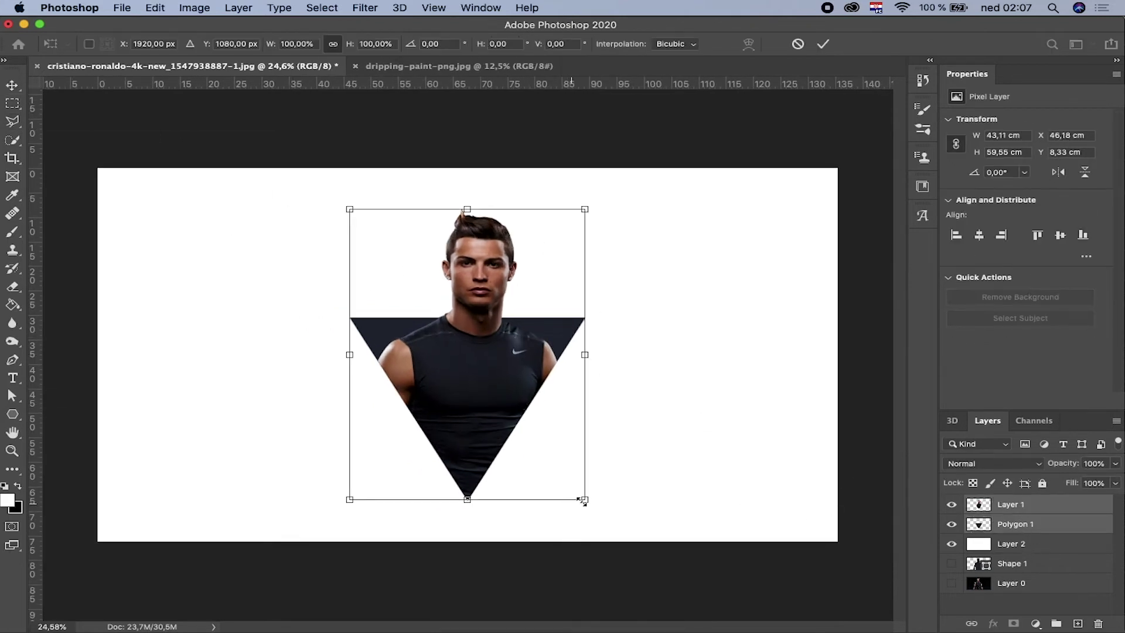
pyautogui.moveTo(584, 498); pyautogui.dragTo(578, 494)
pyautogui.moveTo(477, 385); pyautogui.dragTo(477, 378)
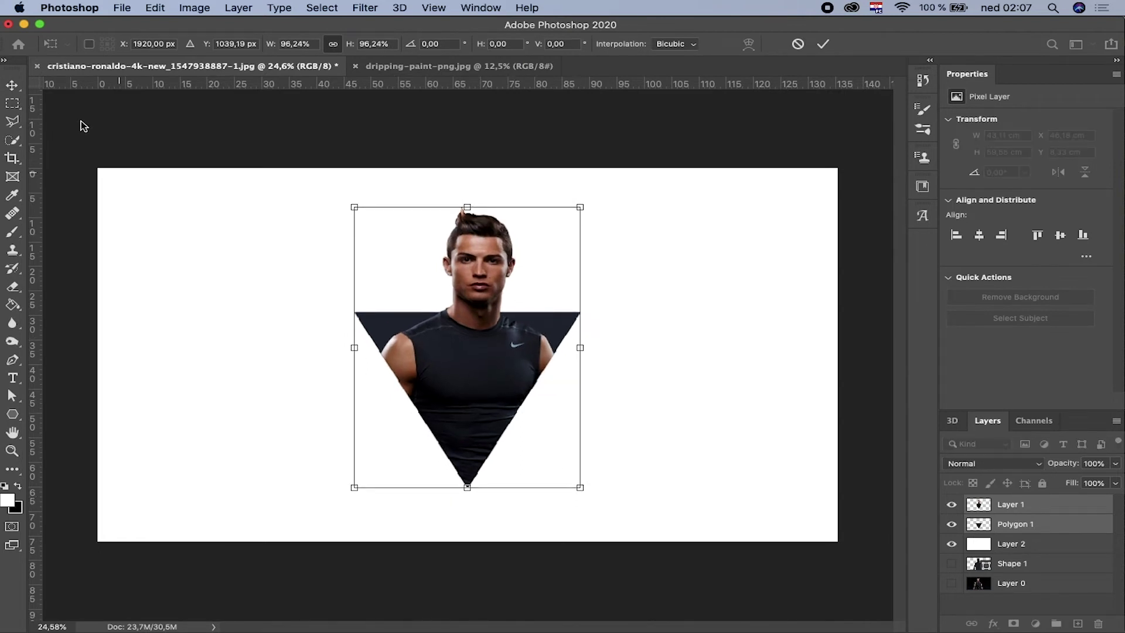
pyautogui.click(10, 85)
pyautogui.click(637, 328)
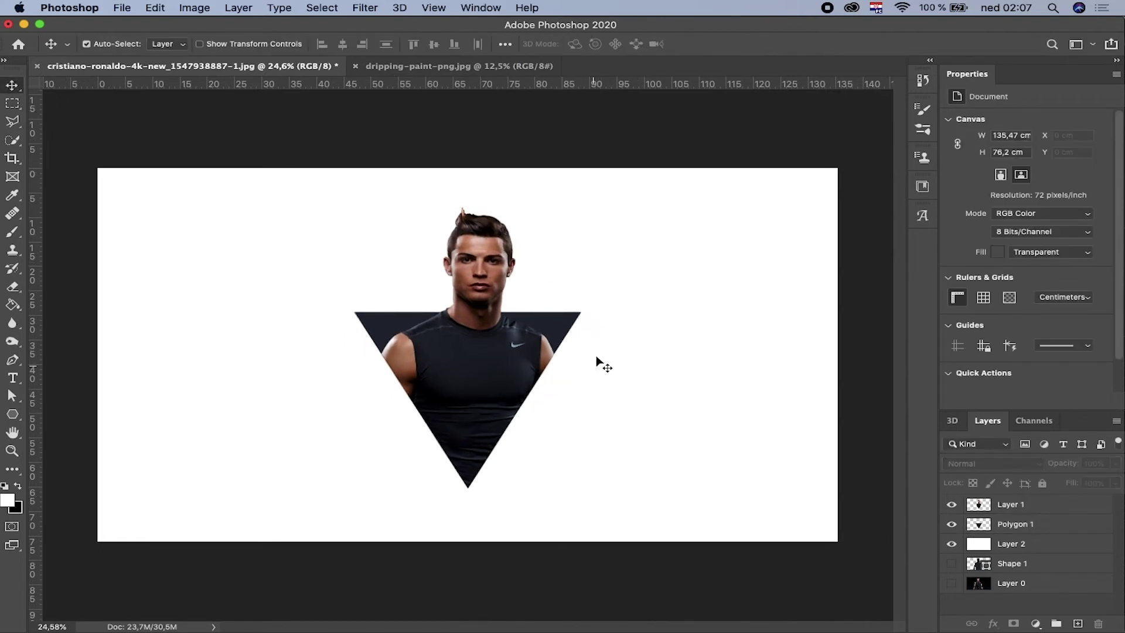
# - Copy the whole dripping-paint image and paste it into the man poster as a new layer
pyautogui.click(453, 66)
pyautogui.press('super+a')
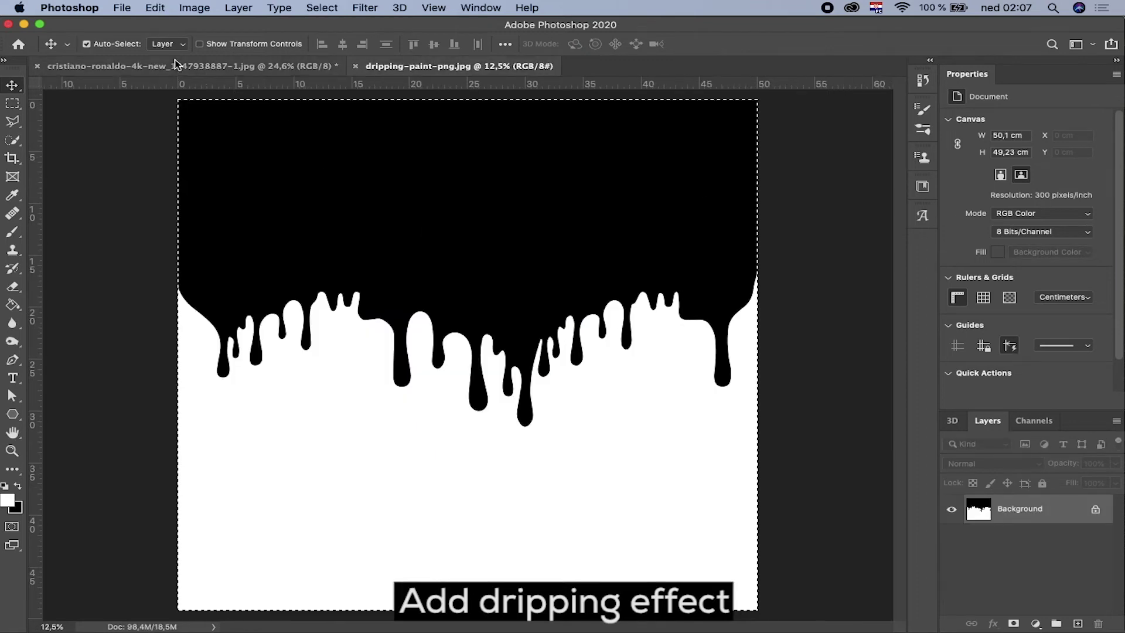
pyautogui.press('super+c')
pyautogui.click(175, 65)
pyautogui.press('super+v')
# - Scale the pasted drips down to about 30% and place them below the man's face
pyautogui.press('super+t')
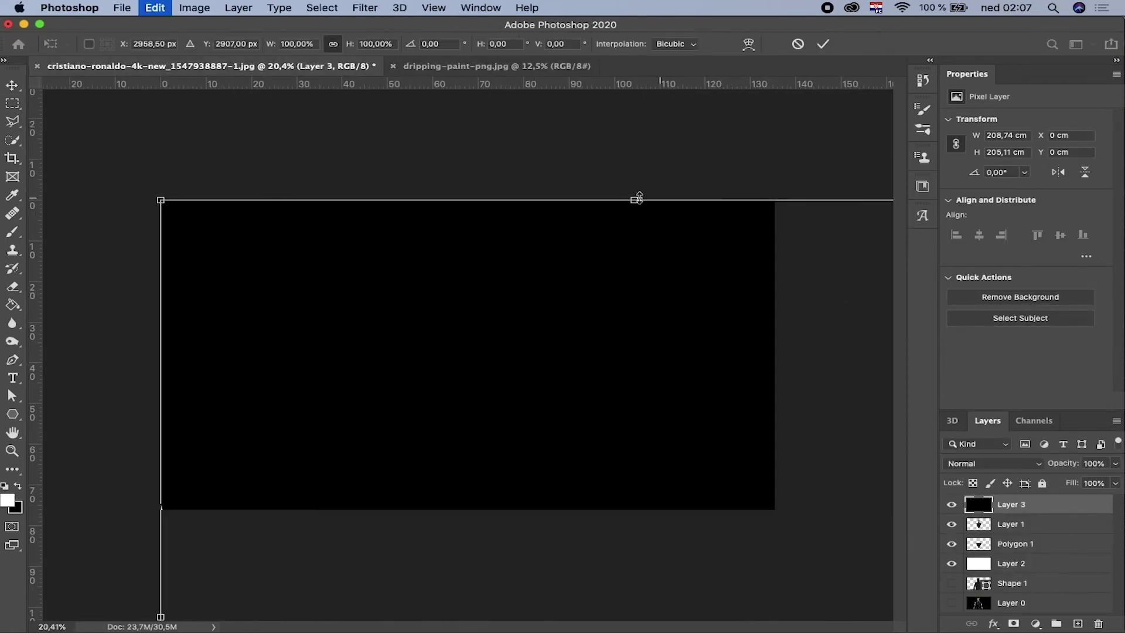
pyautogui.moveTo(637, 199)
pyautogui.mouseDown()
pyautogui.moveTo(633, 495)
pyautogui.moveTo(458, 401)
pyautogui.moveTo(472, 355)
pyautogui.mouseUp()
pyautogui.press('Return')
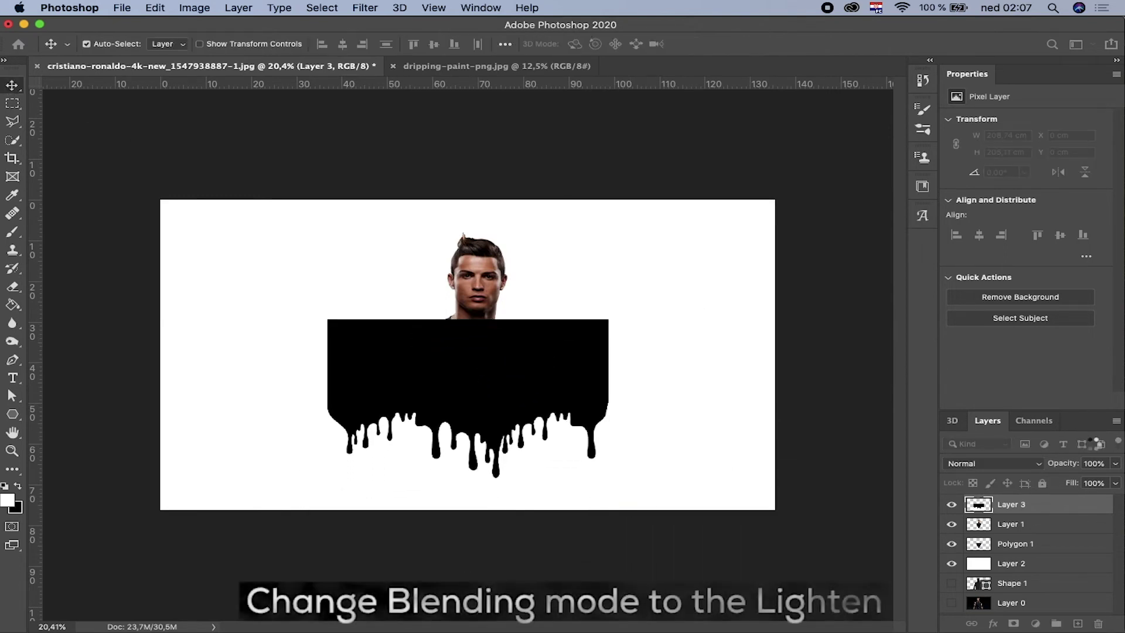
pyautogui.click(1003, 465)
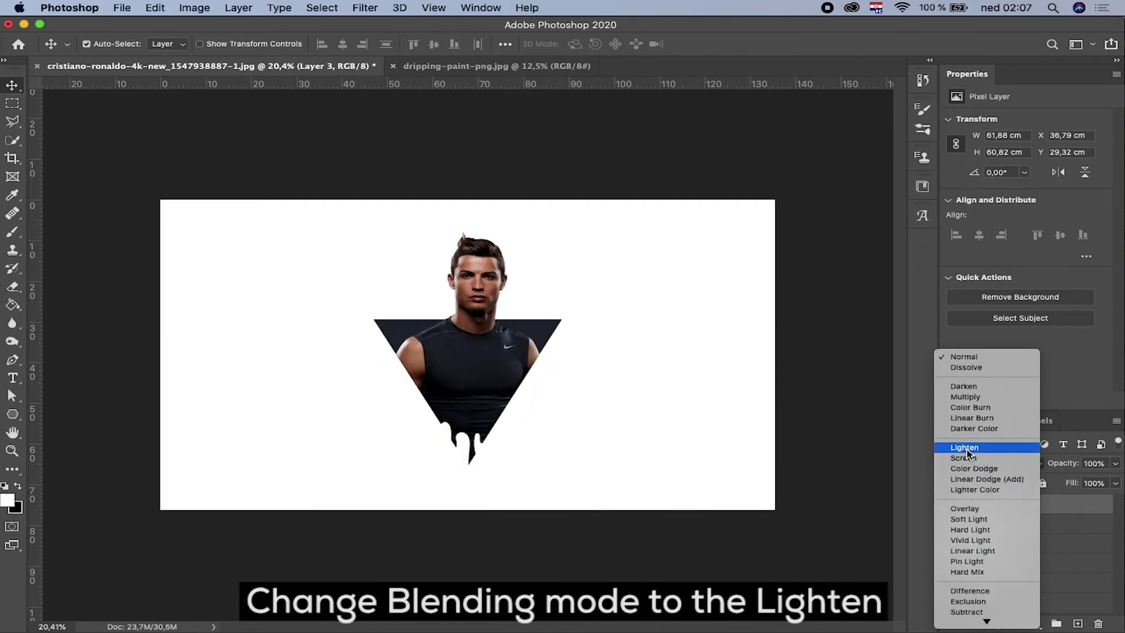
# - Blend Layer 3 in Lighten mode, move it up over the chest, and shrink it to about 96%
pyautogui.click(967, 448)
pyautogui.scroll(1, 565, 461)
pyautogui.moveTo(527, 487); pyautogui.dragTo(533, 423)
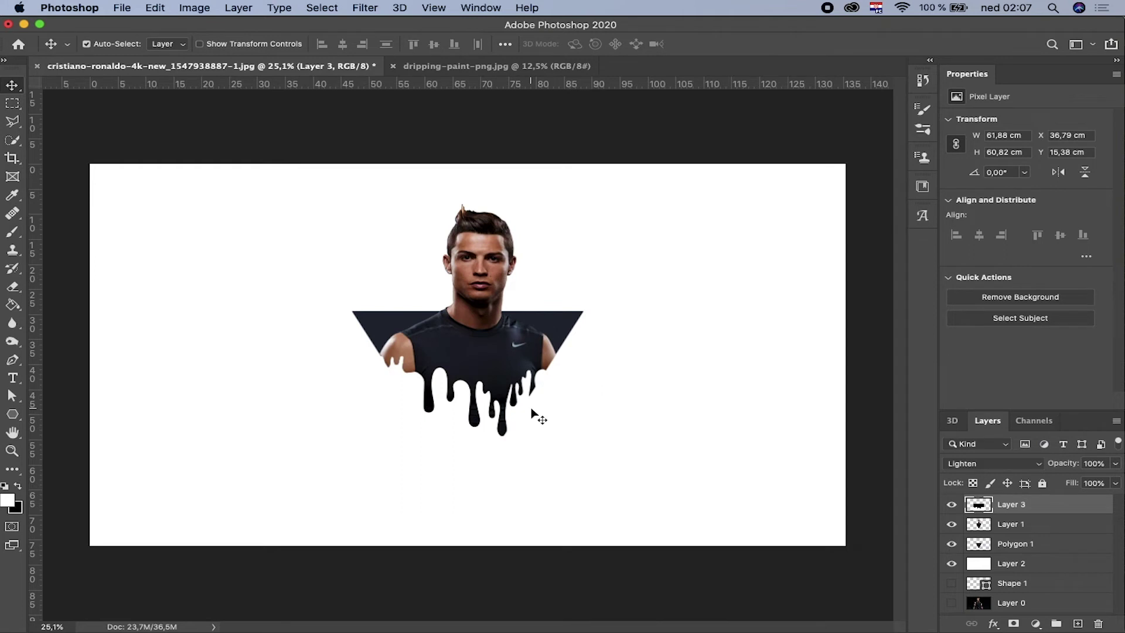
pyautogui.moveTo(532, 417); pyautogui.dragTo(528, 409)
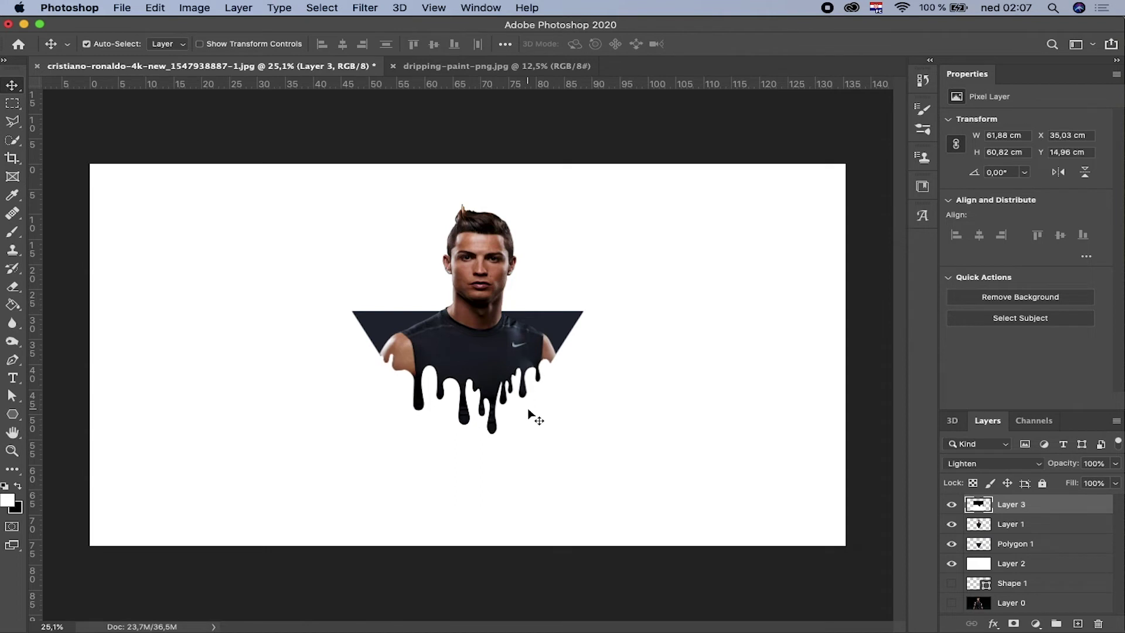
pyautogui.hotkey('ctrl', 't')
pyautogui.moveTo(627, 236); pyautogui.dragTo(621, 245)
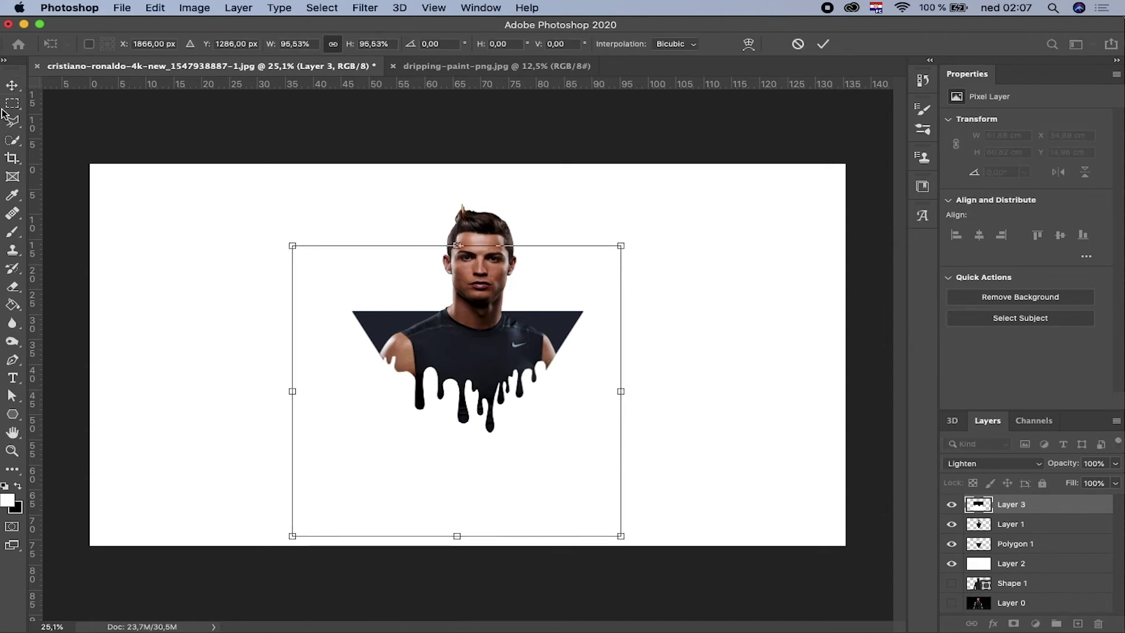
# - Apply the drip resize and nudge Layer 3 into rough position with the arrow keys
pyautogui.press('Return')
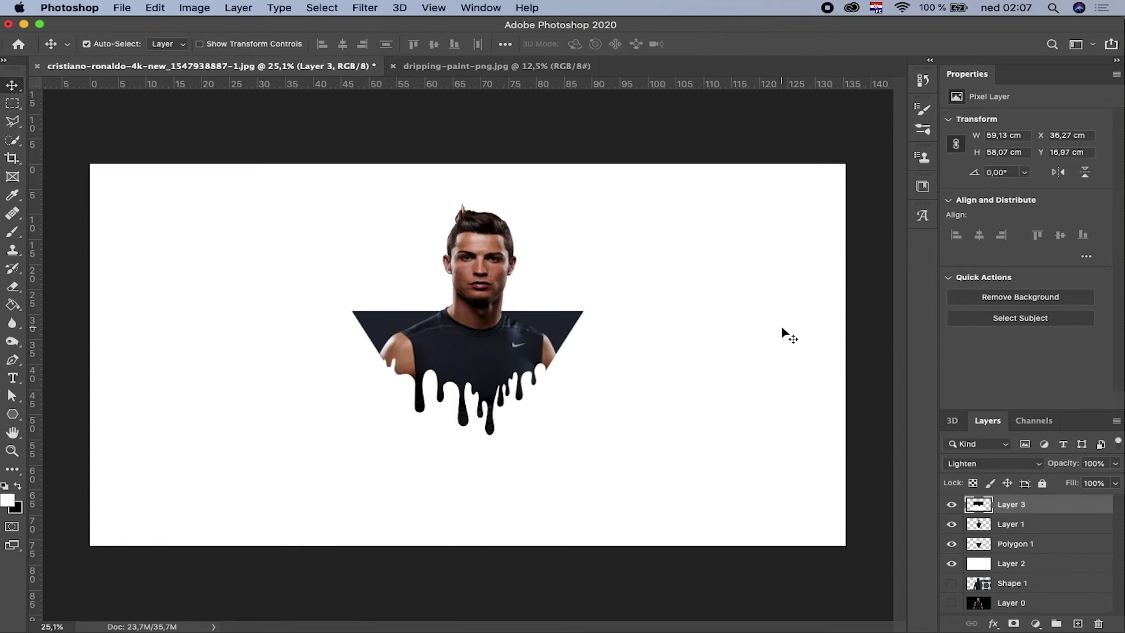
pyautogui.press('Up')
pyautogui.press('Up')
pyautogui.press('Up')
pyautogui.press('Right')
pyautogui.press('Up')
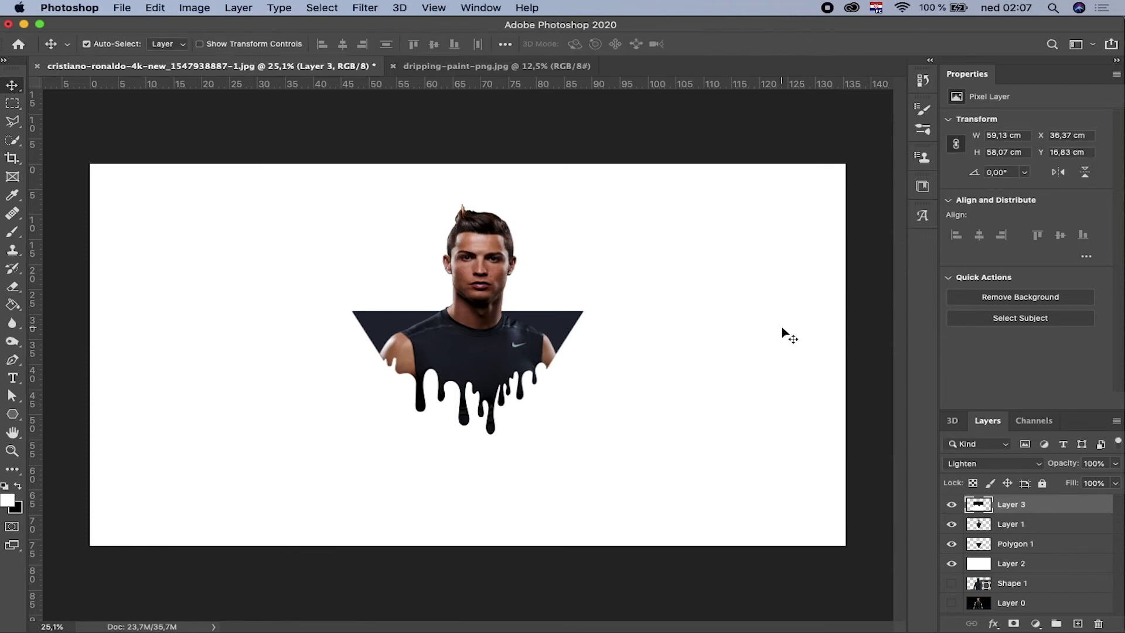
pyautogui.press('Down')
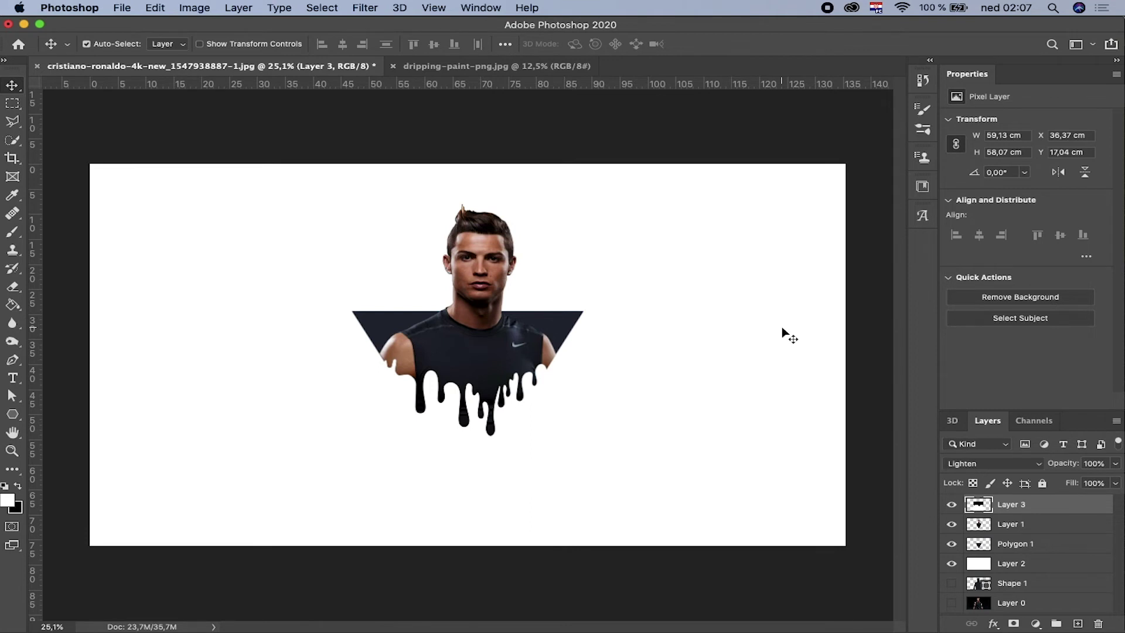
pyautogui.scroll(2, 513, 333)
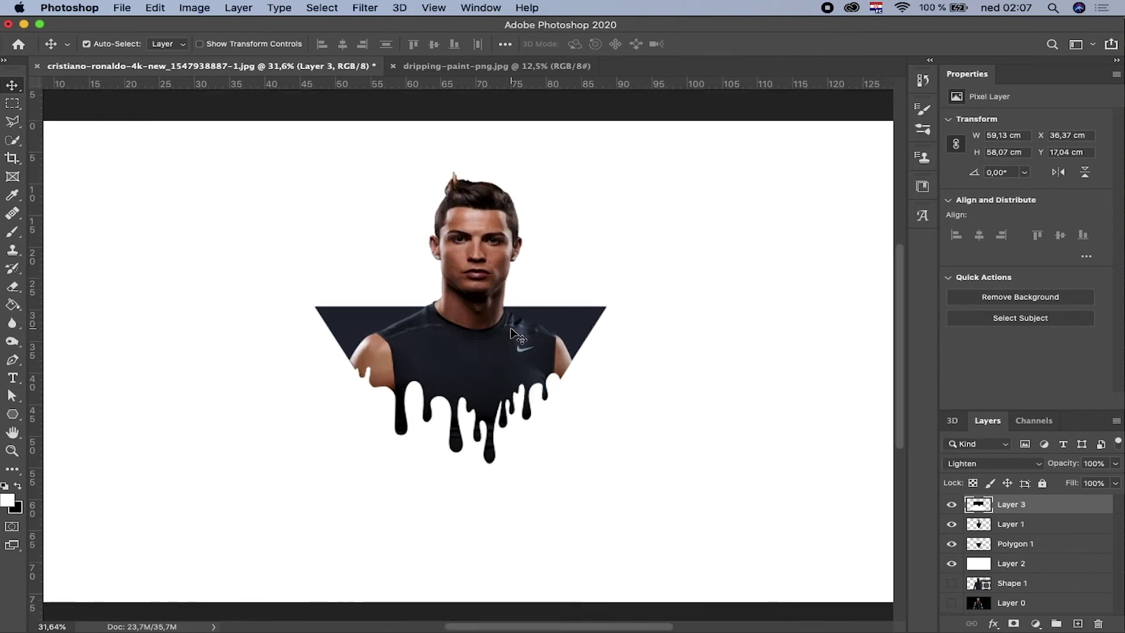
pyautogui.press('Down')
pyautogui.press('Down')
pyautogui.press('Down')
pyautogui.press('Down')
pyautogui.press('Down')
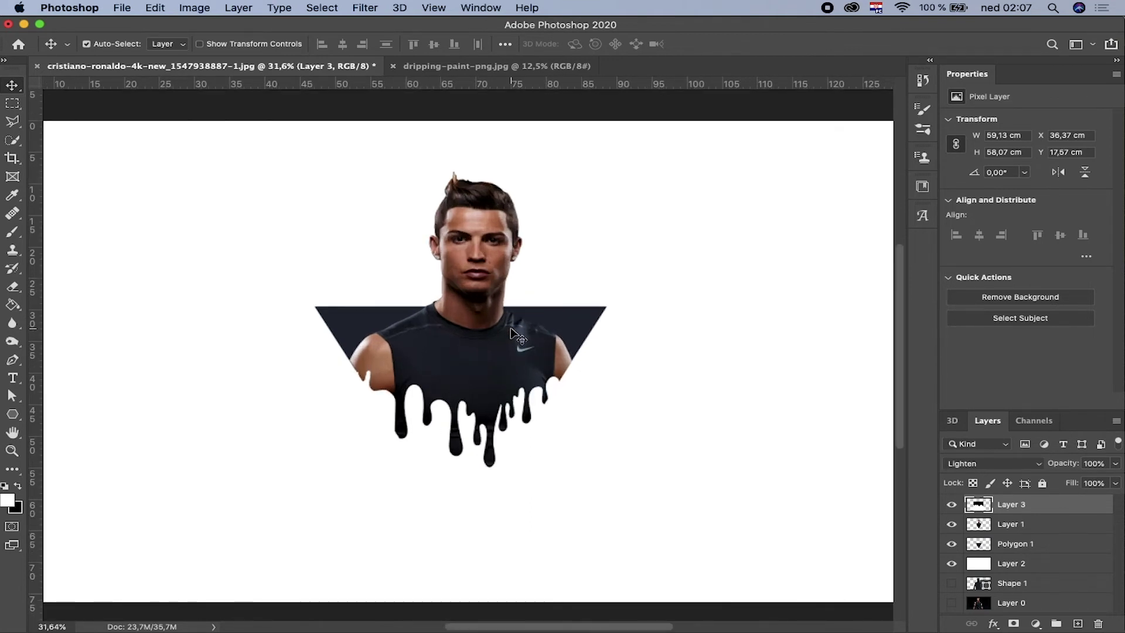
# - Move the drips down-left so they hang along the triangle's lower edge, fine-tuning with arrow nudges
pyautogui.moveTo(458, 437); pyautogui.dragTo(438, 458)
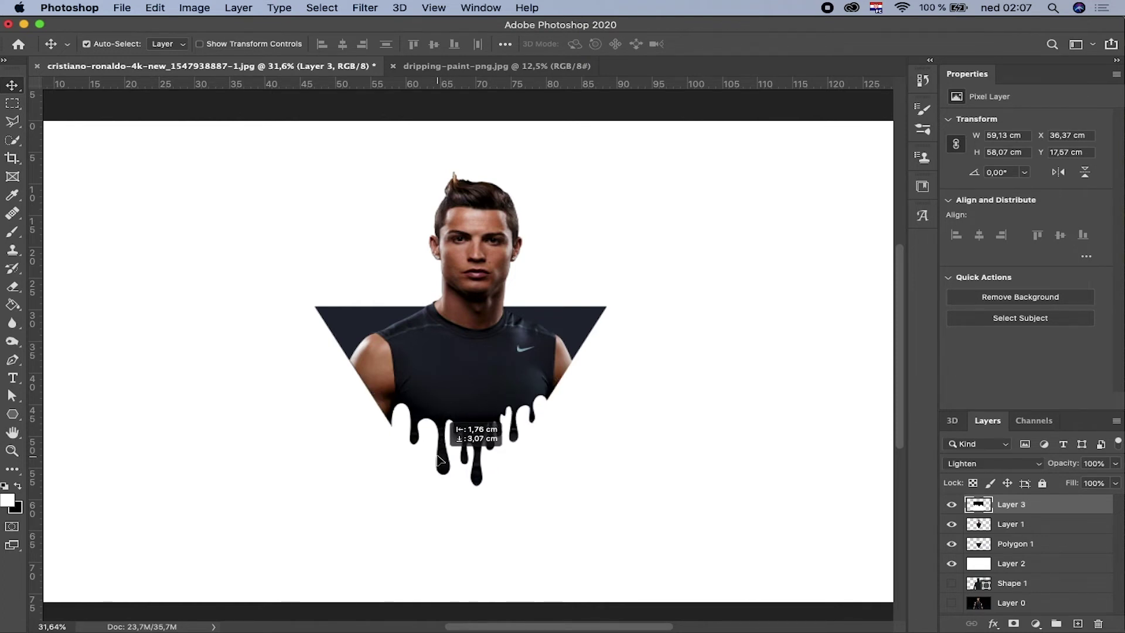
pyautogui.moveTo(437, 457); pyautogui.dragTo(437, 456)
pyautogui.press('Left')
pyautogui.press('Left')
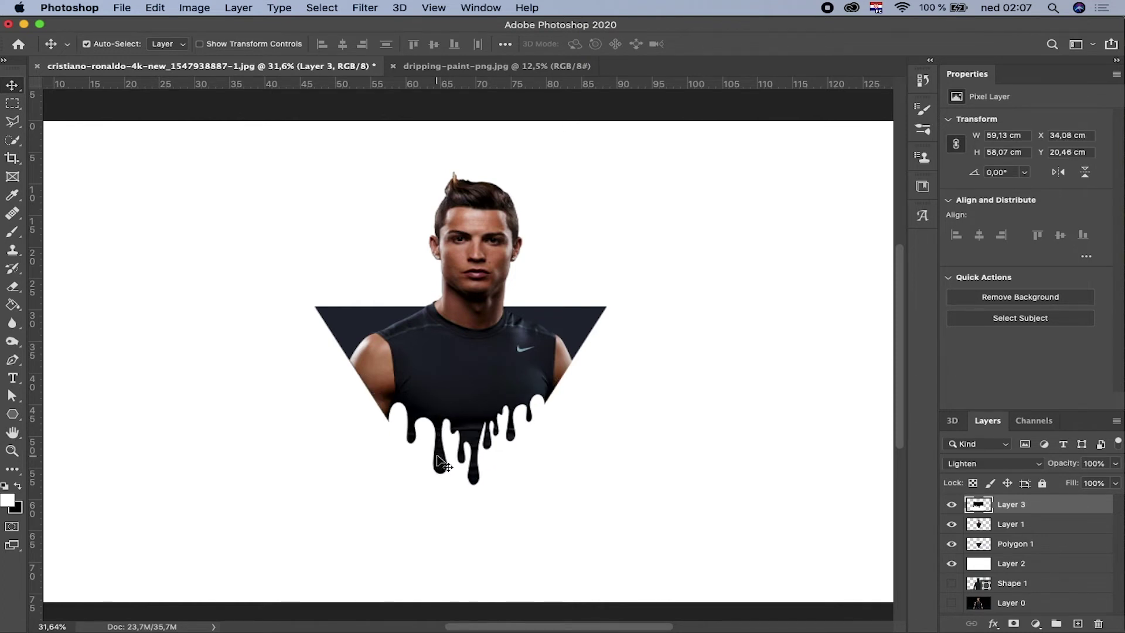
pyautogui.press('Left')
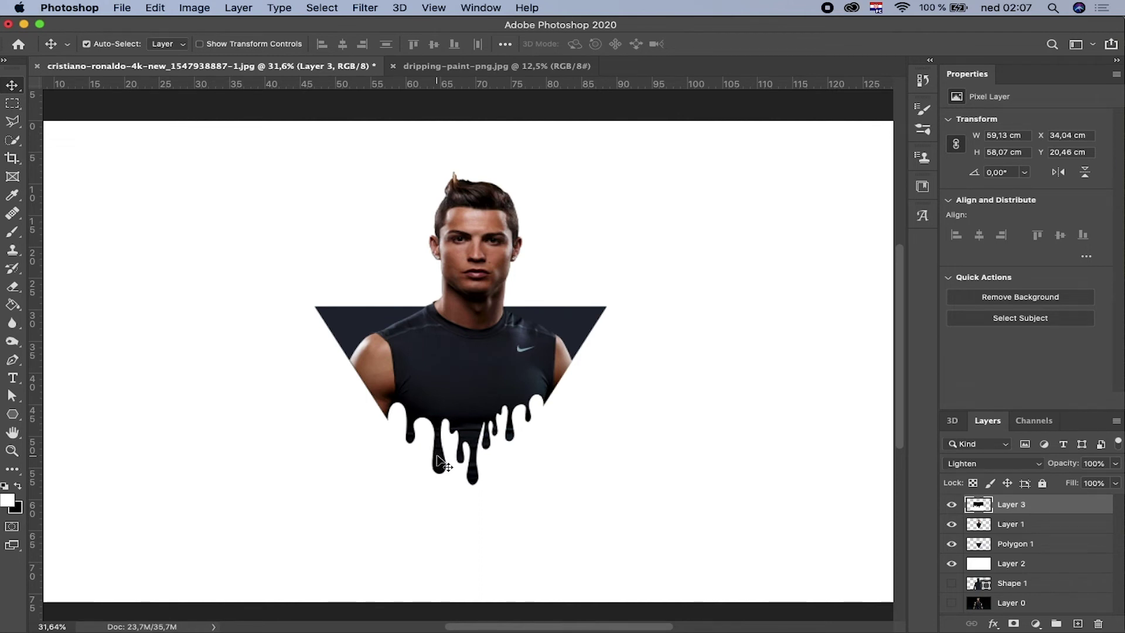
pyautogui.scroll(-2, 441, 463)
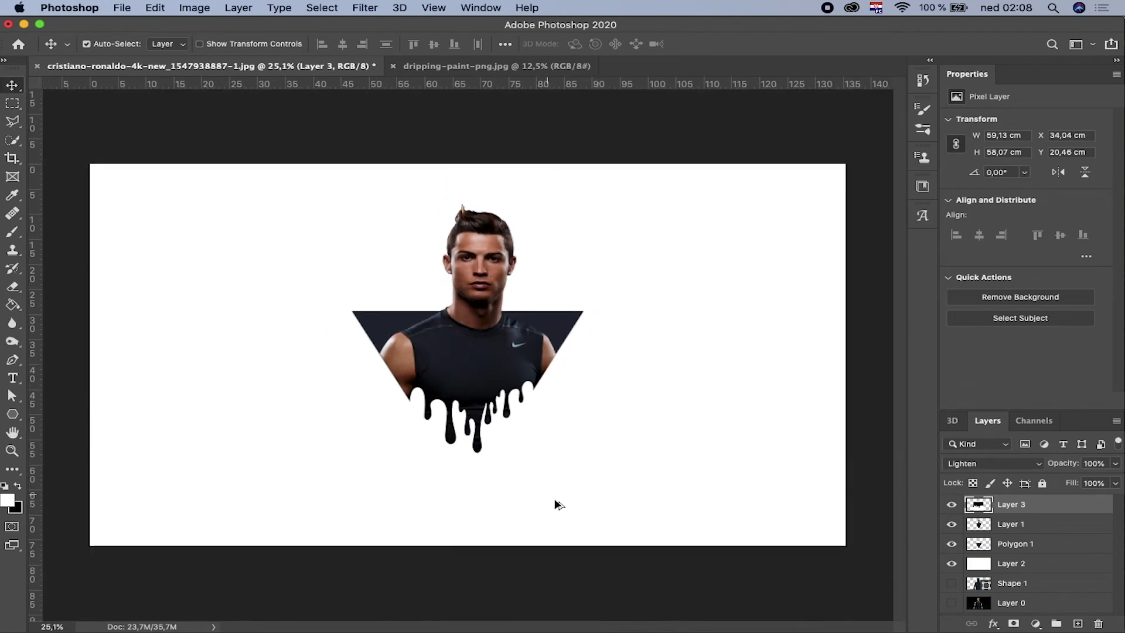
pyautogui.press('Down')
pyautogui.press('Down')
pyautogui.press('Down')
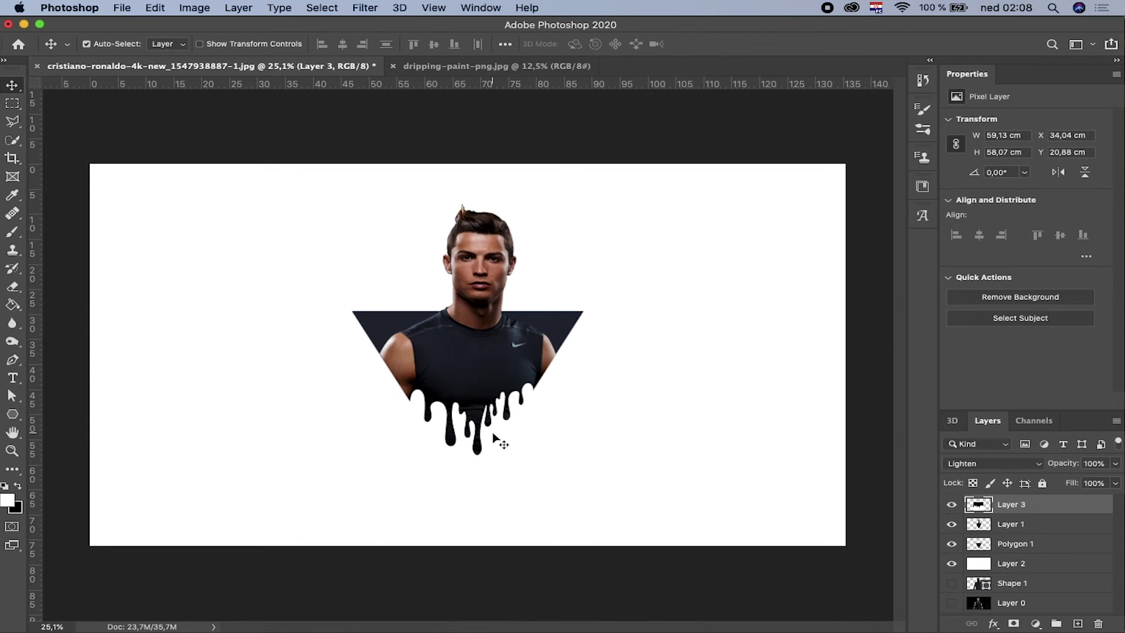
pyautogui.press('Down')
pyautogui.press('Down')
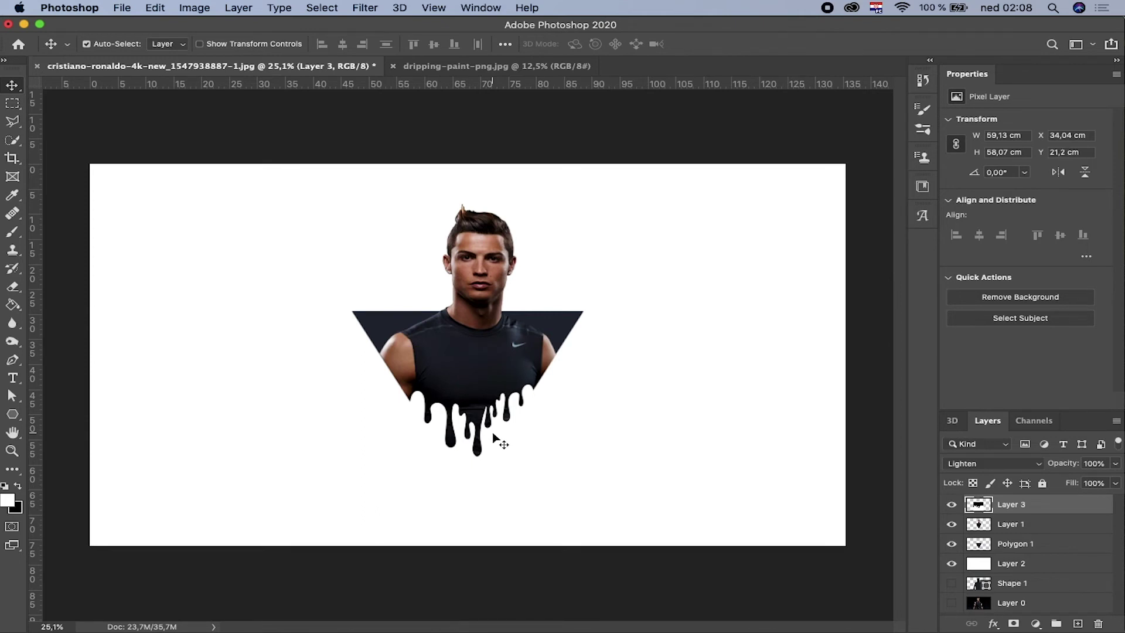
pyautogui.press('Down')
pyautogui.scroll(1, 448, 383)
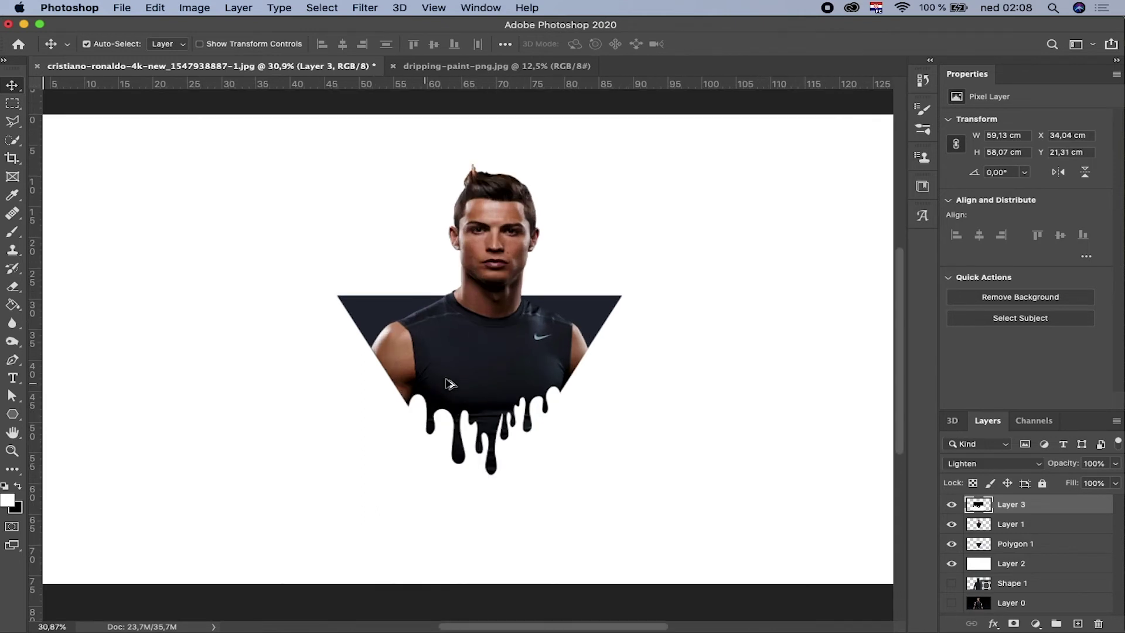
pyautogui.scroll(-1, 701, 401)
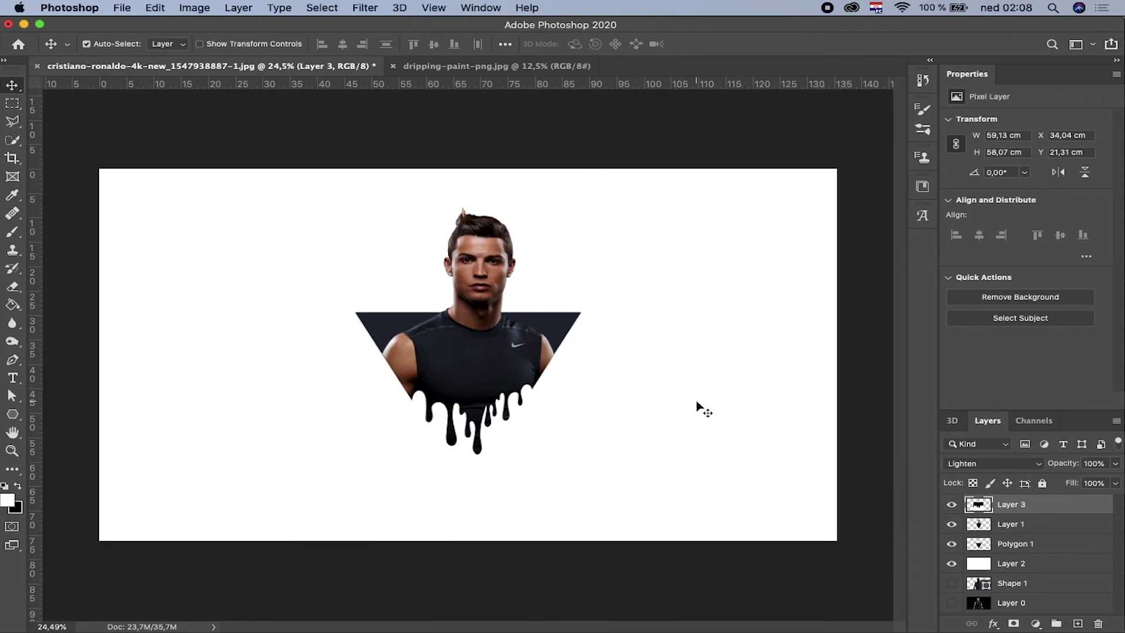
pyautogui.press('Up')
pyautogui.press('Up')
pyautogui.press('Up')
pyautogui.press('Up')
pyautogui.press('Up')
pyautogui.press('Up')
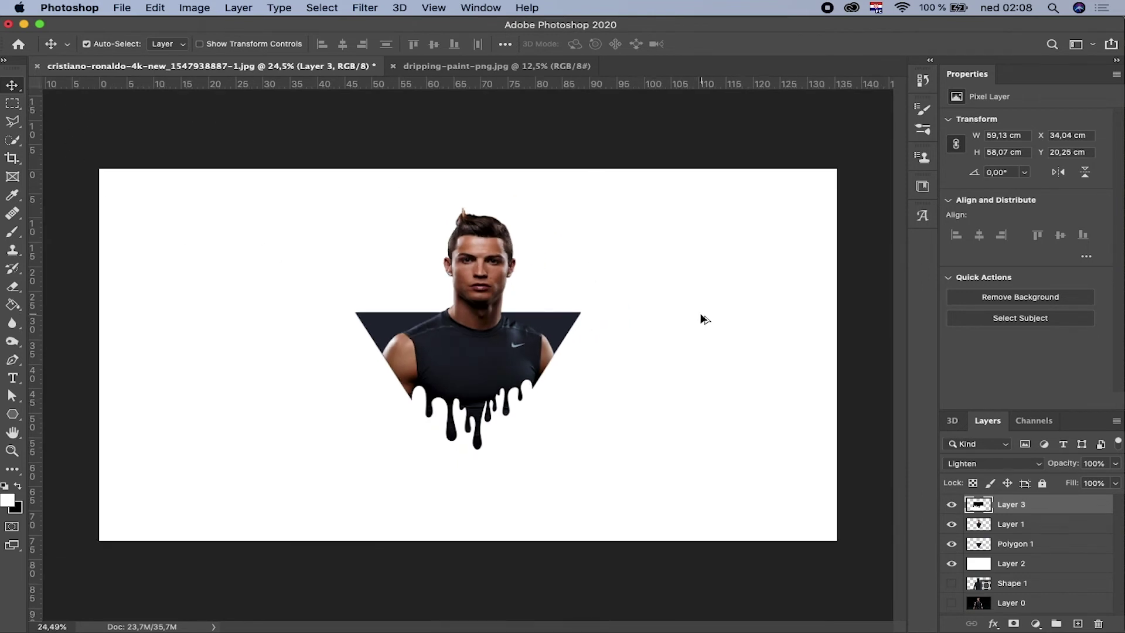
pyautogui.scroll(-1, 698, 319)
# - Select the man and triangle layers with the drips and enlarge all three together
pyautogui.keyDown('shift'); pyautogui.click(1041, 552); pyautogui.keyUp('shift')
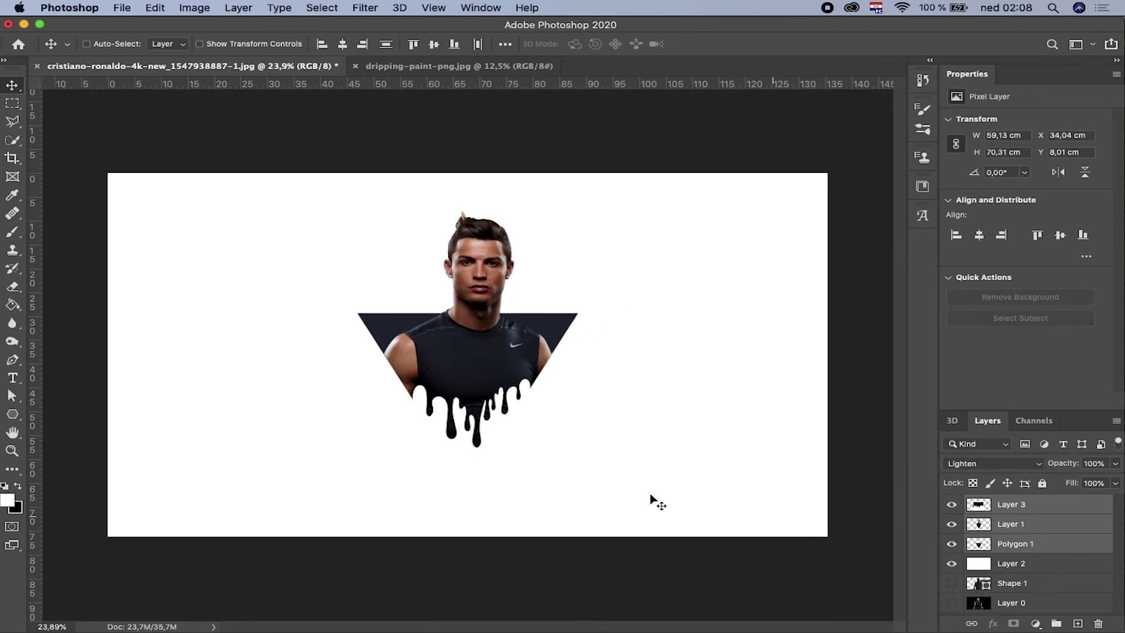
pyautogui.hotkey('ctrl', 't')
pyautogui.moveTo(618, 537); pyautogui.dragTo(636, 565)
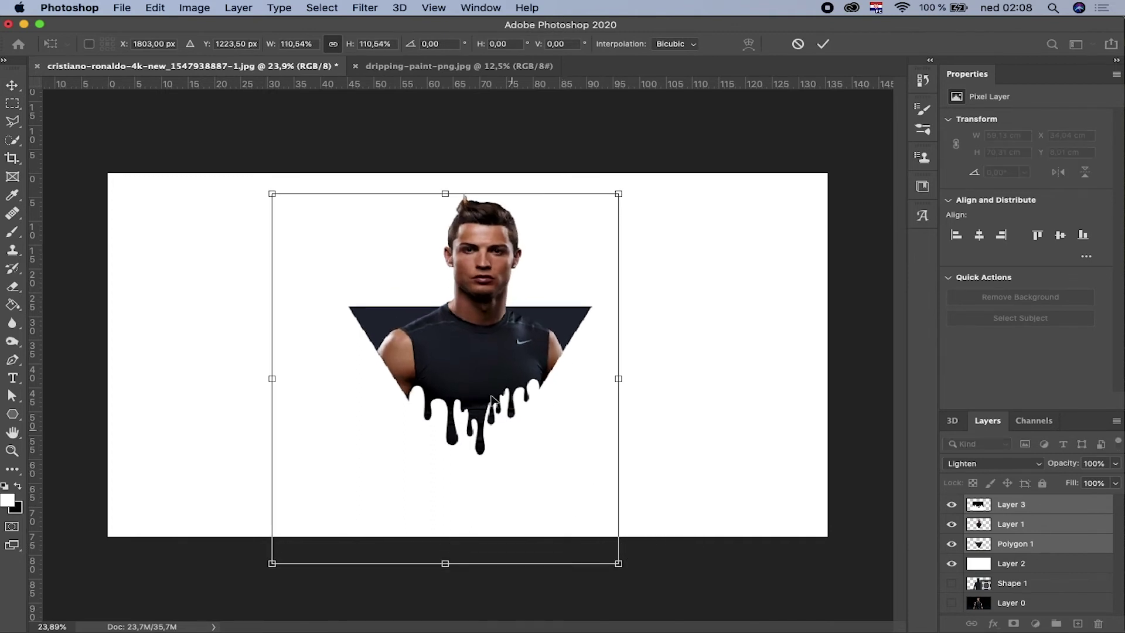
pyautogui.moveTo(487, 392); pyautogui.dragTo(487, 408)
pyautogui.click(10, 87)
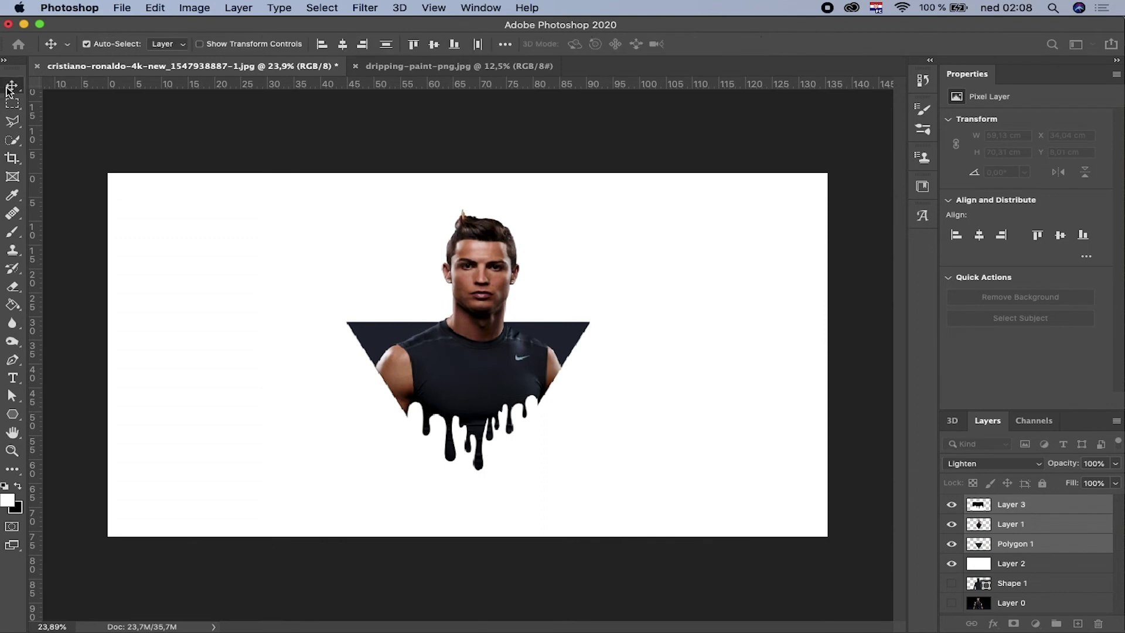
# - Use the white background Layer 2's bounds to place a guide across the canvas centre
pyautogui.scroll(-5, 565, 353)
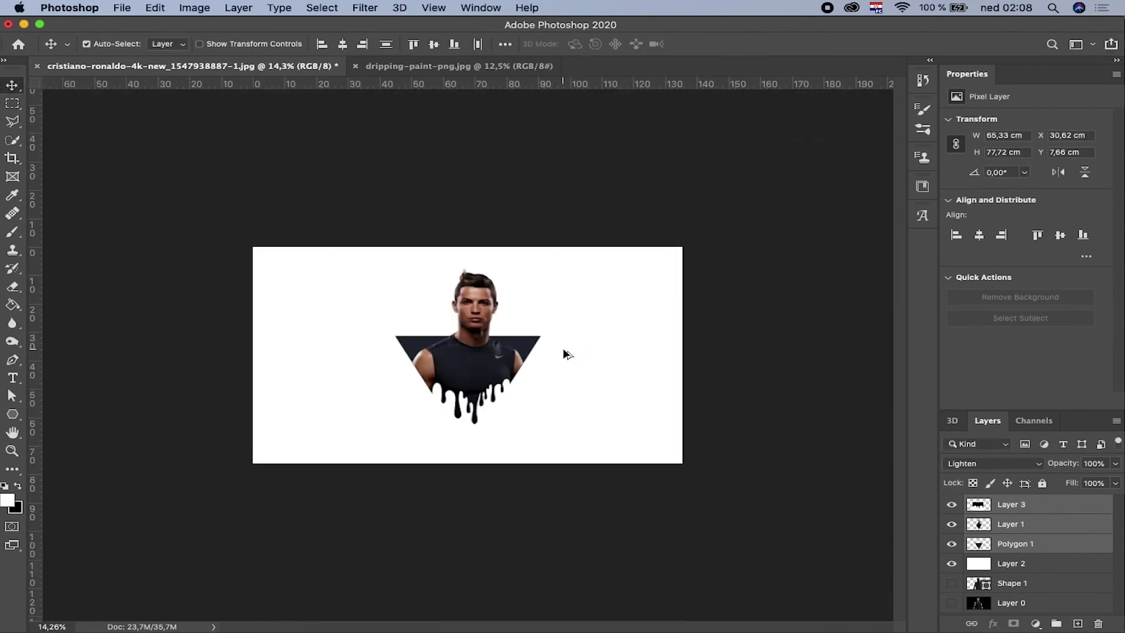
pyautogui.scroll(5, 565, 353)
pyautogui.click(703, 381)
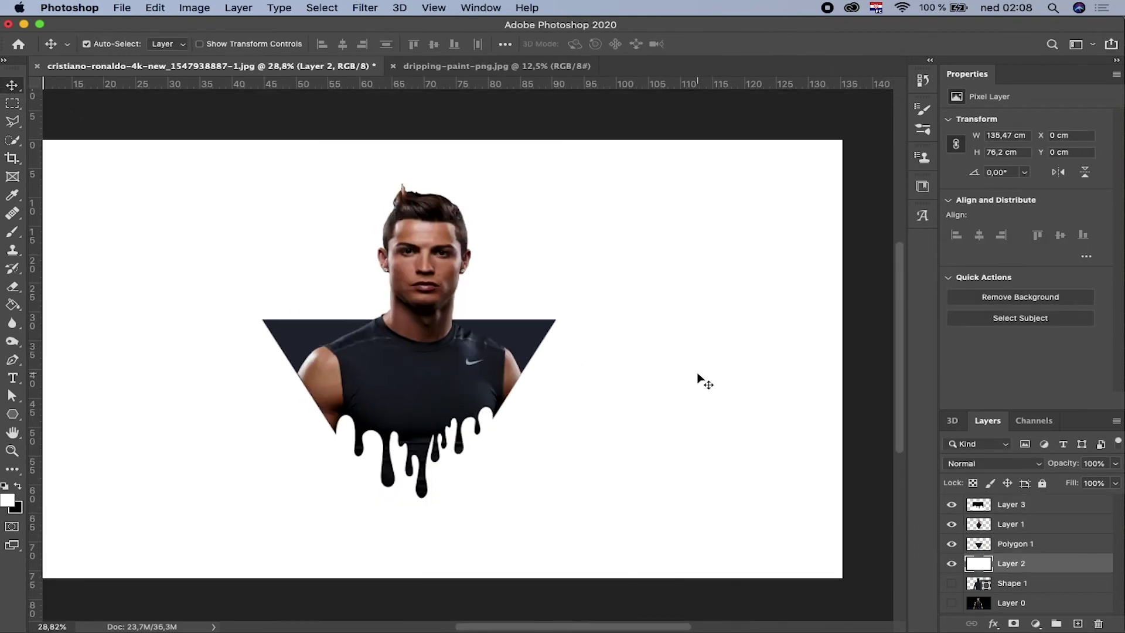
pyautogui.scroll(-5, 697, 375)
pyautogui.hotkey('ctrl', 't')
pyautogui.press('Escape')
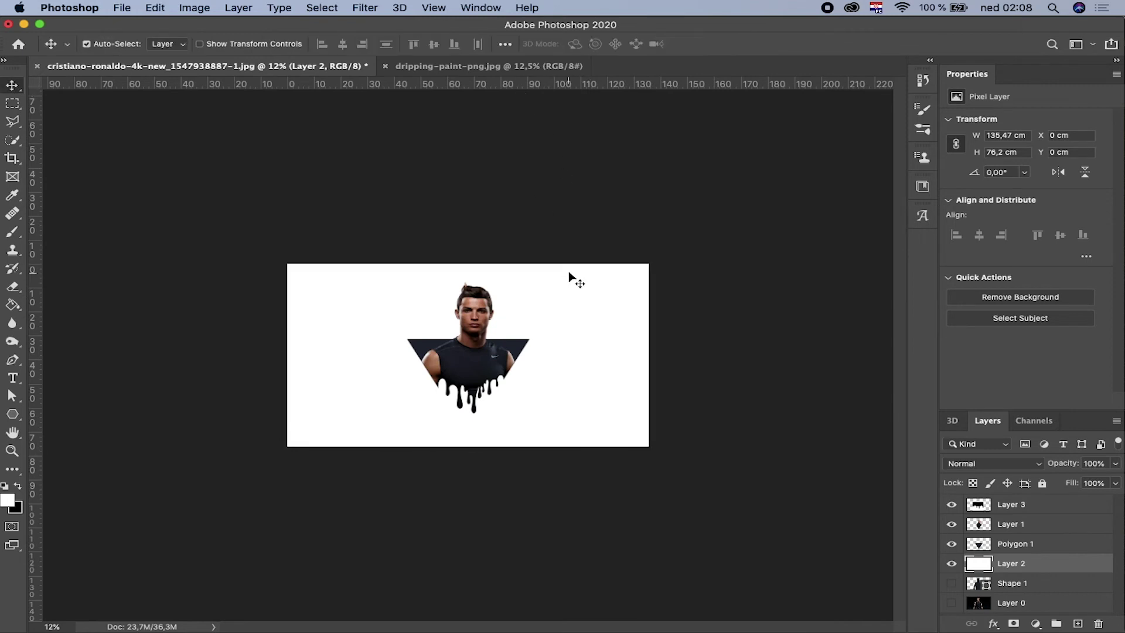
pyautogui.hotkey('ctrl', 't')
pyautogui.moveTo(568, 85)
pyautogui.mouseDown()
pyautogui.moveTo(71, 352)
pyautogui.moveTo(468, 350)
pyautogui.mouseUp()
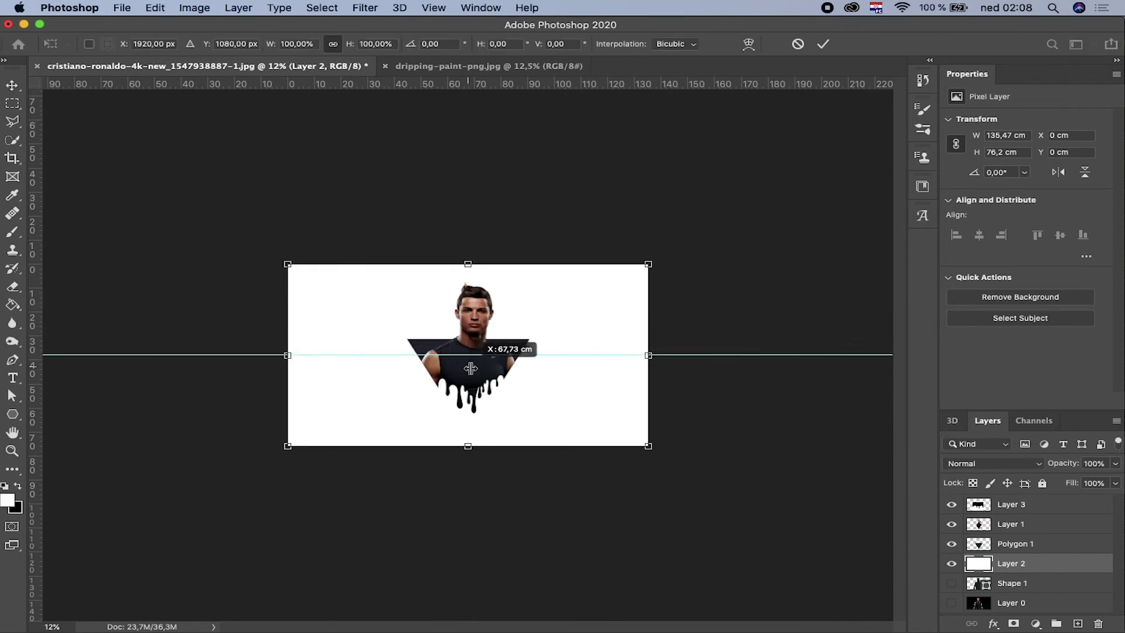
pyautogui.scroll(4, 513, 371)
pyautogui.scroll(-2, 437, 372)
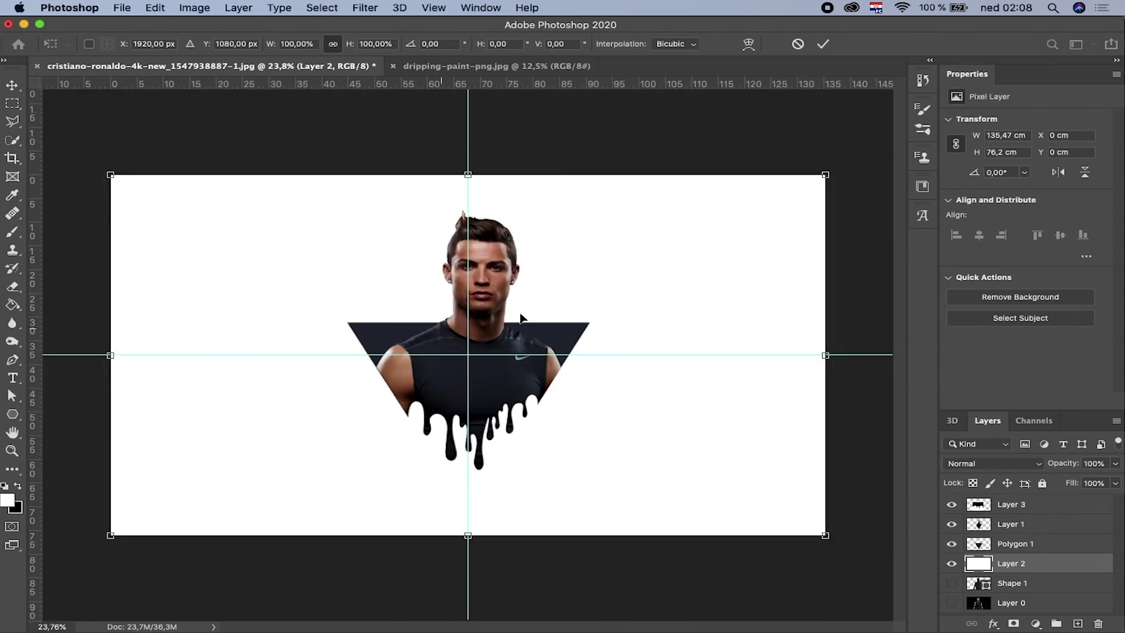
# - Nudge the man, triangle and drip layers left and down onto the centre guide
pyautogui.click(1035, 542)
pyautogui.keyDown('shift'); pyautogui.click(1025, 507); pyautogui.keyUp('shift')
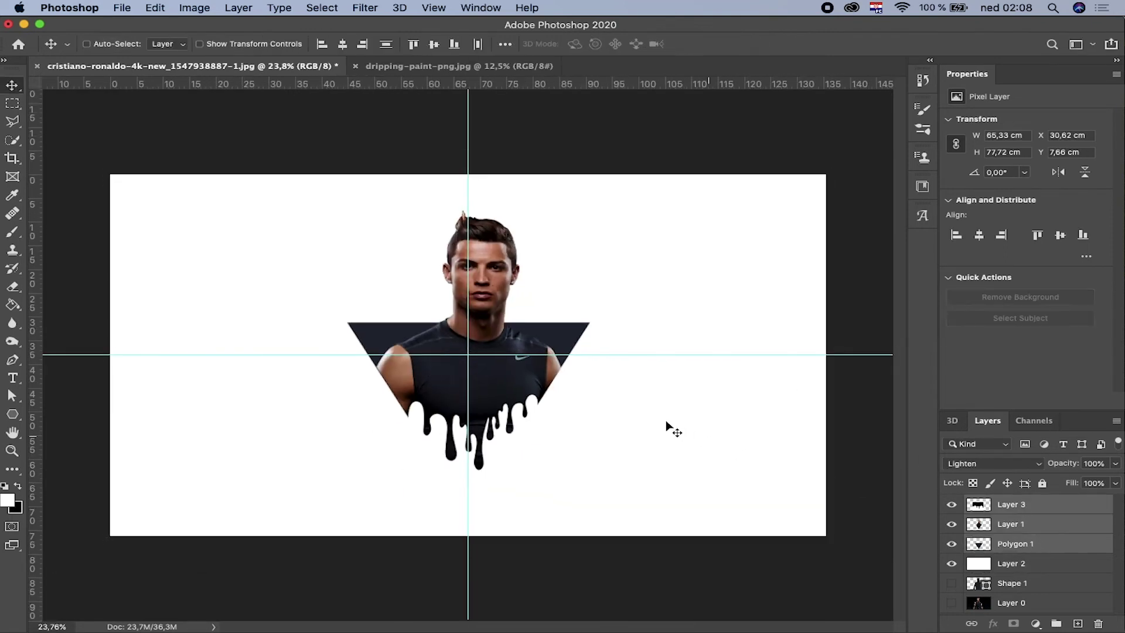
pyautogui.hotkey('ctrl', 't')
pyautogui.hotkey('shift', 'Left')
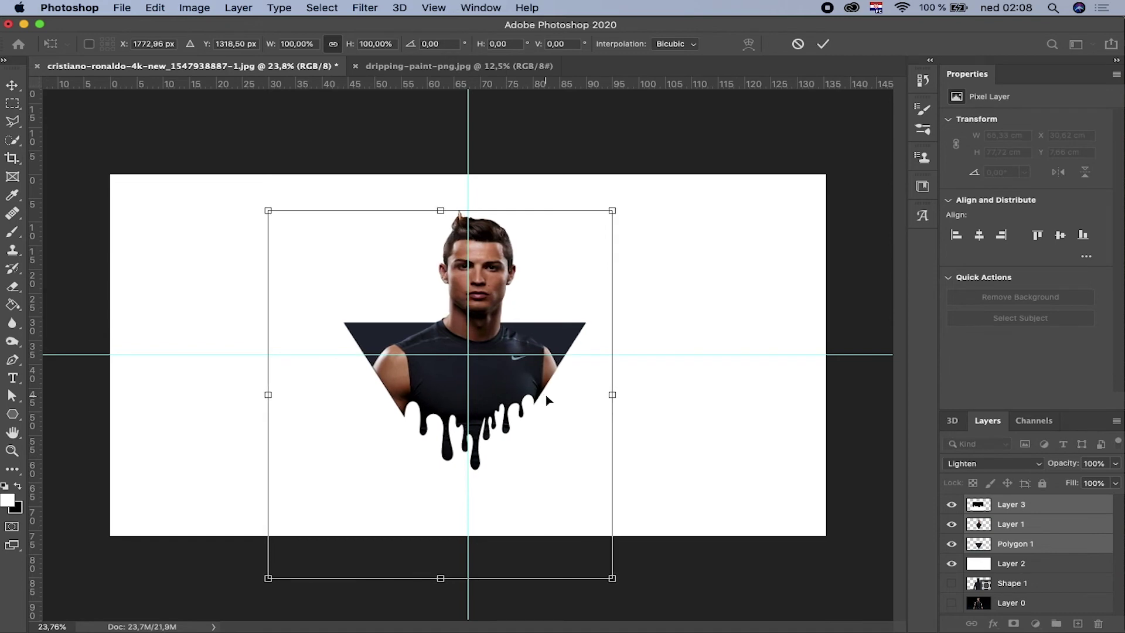
pyautogui.hotkey('shift', 'Left')
pyautogui.hotkey('shift', 'Left')
pyautogui.press('Left')
pyautogui.press('Down')
pyautogui.press('Down')
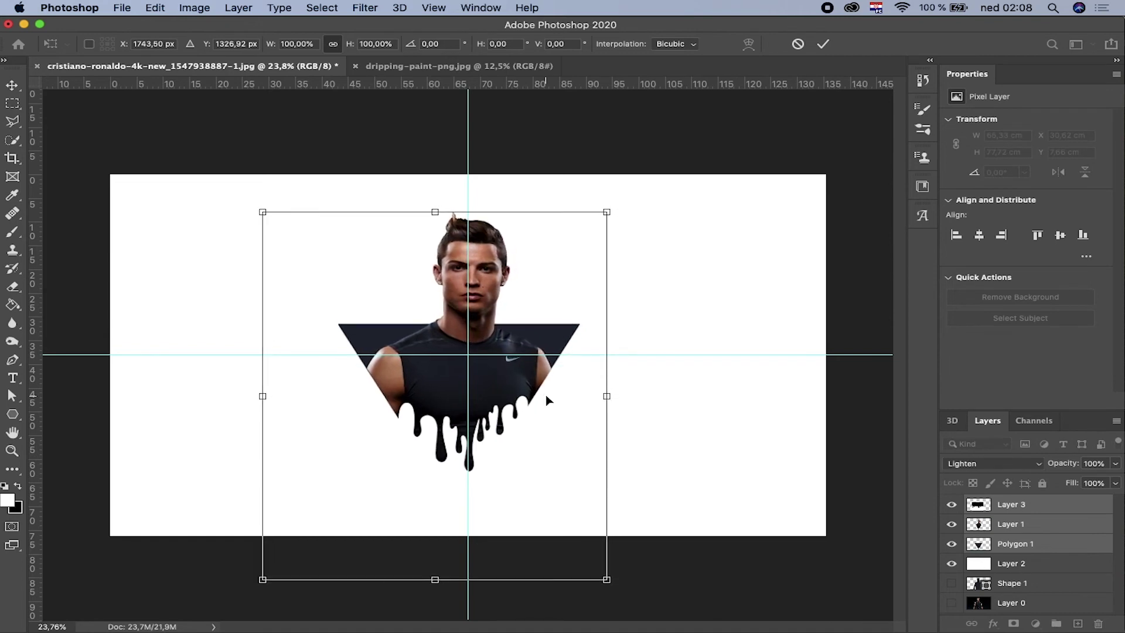
pyautogui.press('Down')
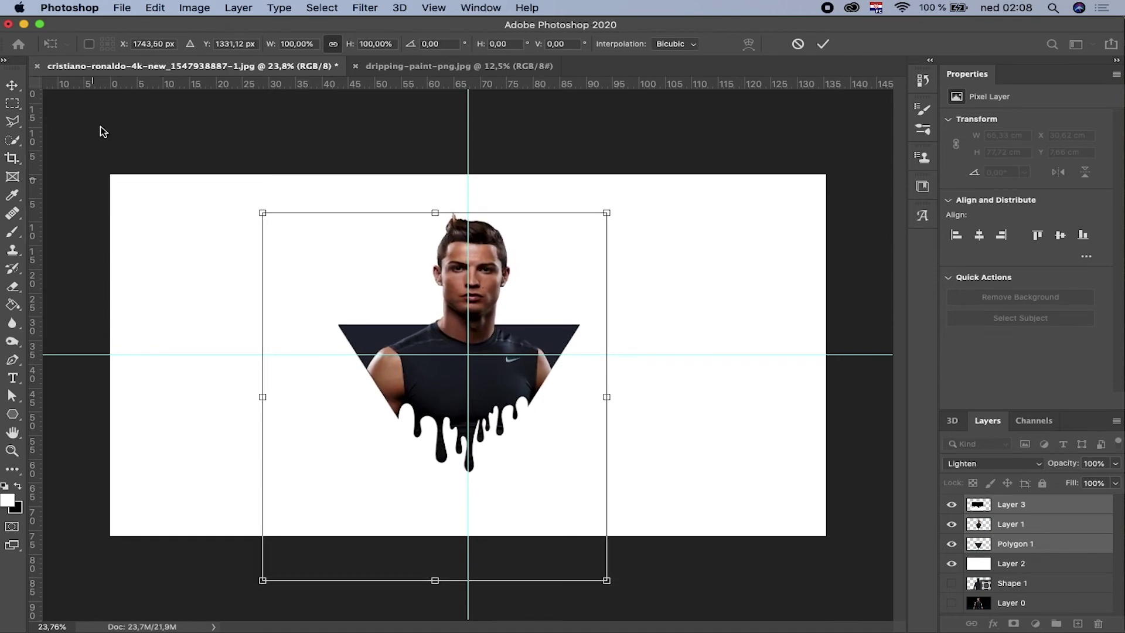
pyautogui.press('Return')
# - Hide the guides, deselect all layers, and add a new empty layer for shading
pyautogui.hotkey('ctrl', ';')
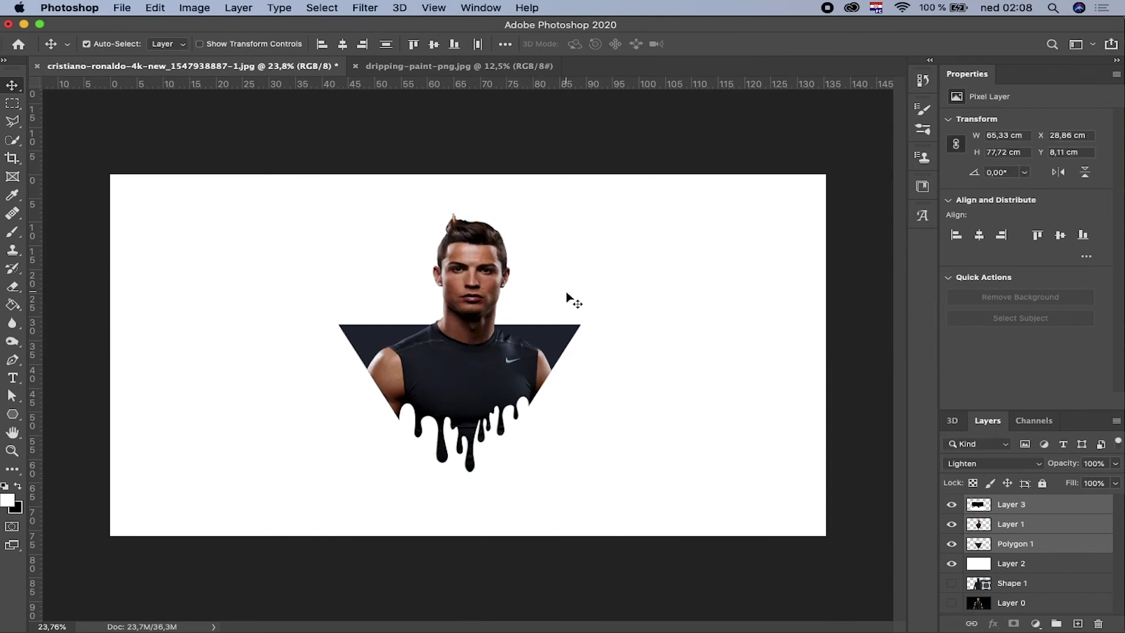
pyautogui.click(726, 348)
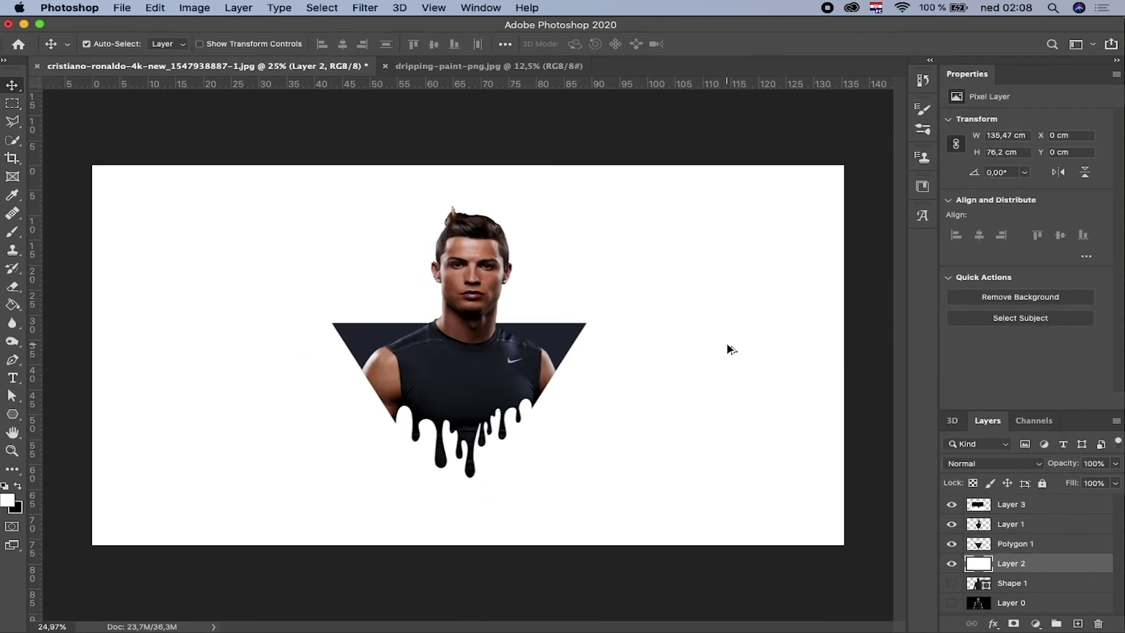
pyautogui.scroll(1, 726, 348)
pyautogui.scroll(1, 727, 349)
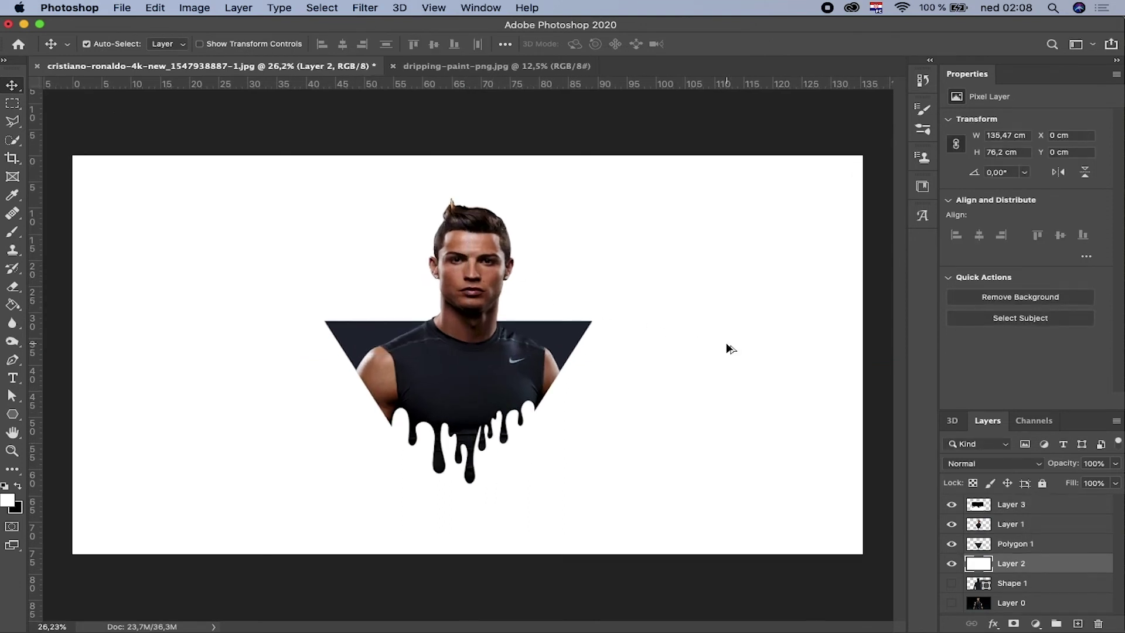
pyautogui.click(887, 380)
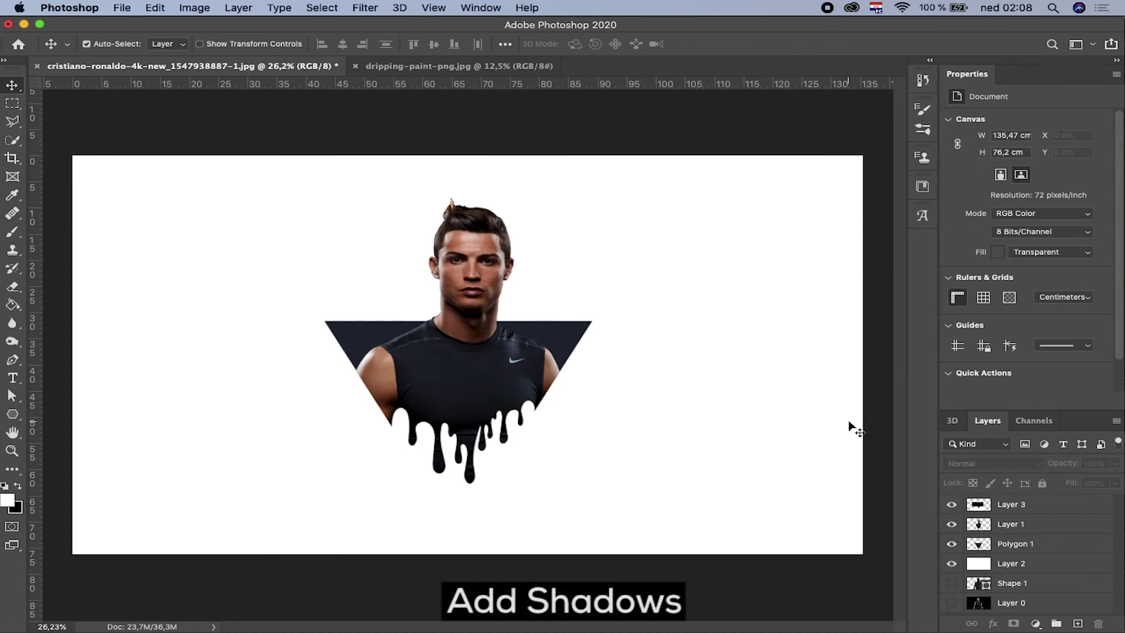
pyautogui.hotkey('ctrl', 'shift', 'alt', 'n')
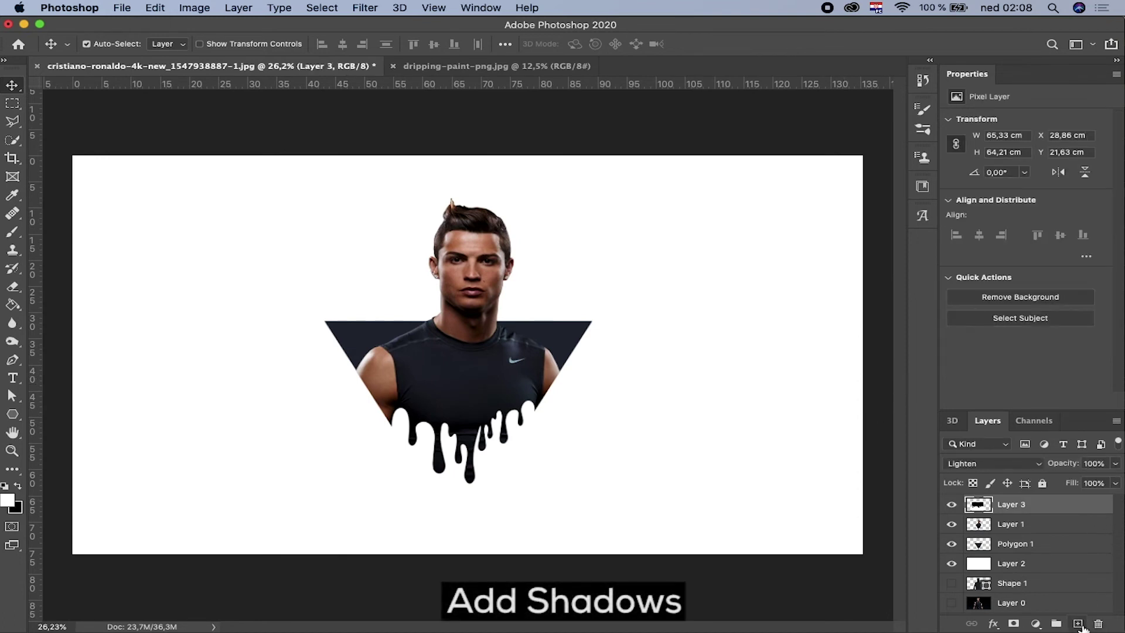
# - Set up a black, fully soft 0% hardness brush at 1760 px
pyautogui.click(19, 485)
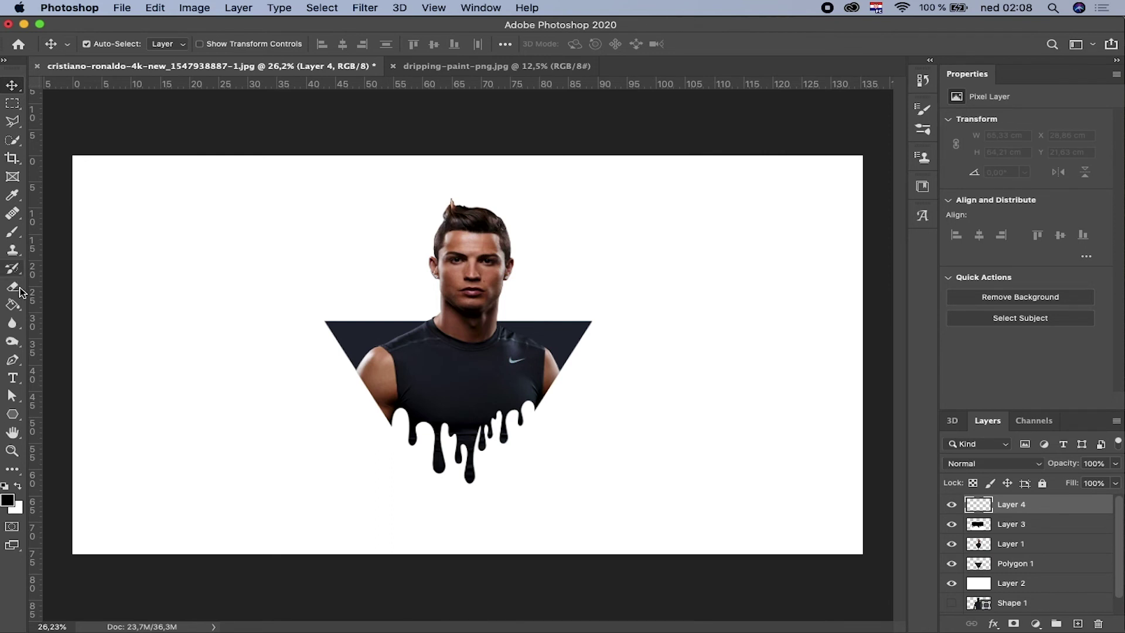
pyautogui.click(11, 236)
pyautogui.scroll(-2, 151, 258)
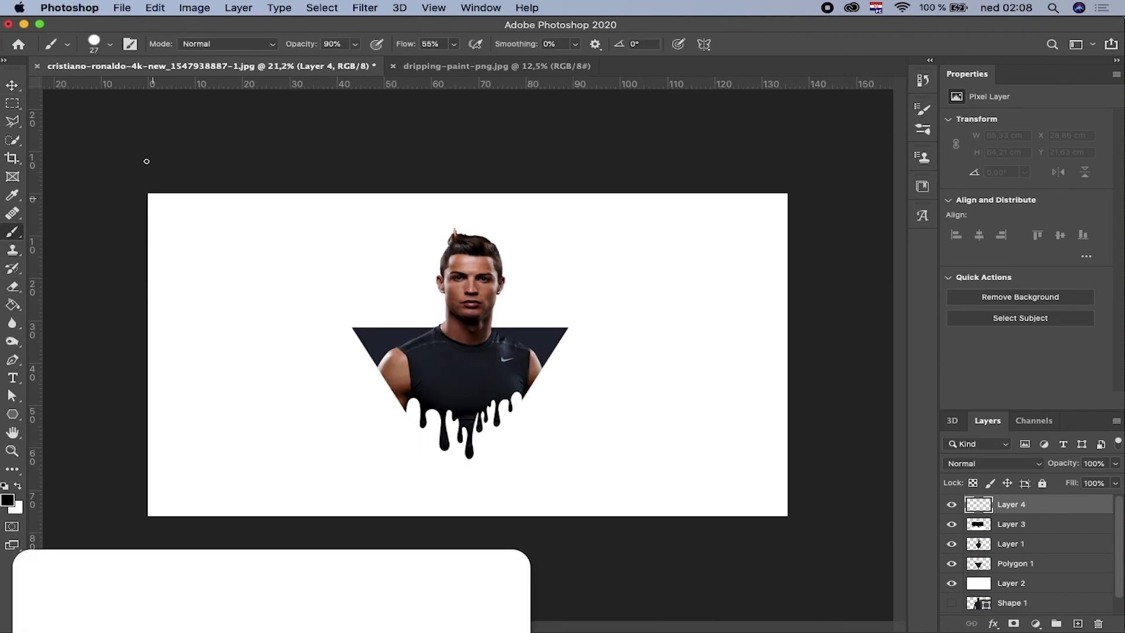
pyautogui.click(110, 44)
pyautogui.moveTo(183, 119)
pyautogui.mouseDown()
pyautogui.moveTo(85, 120)
pyautogui.moveTo(169, 88)
pyautogui.mouseUp()
pyautogui.scroll(-1, 201, 316)
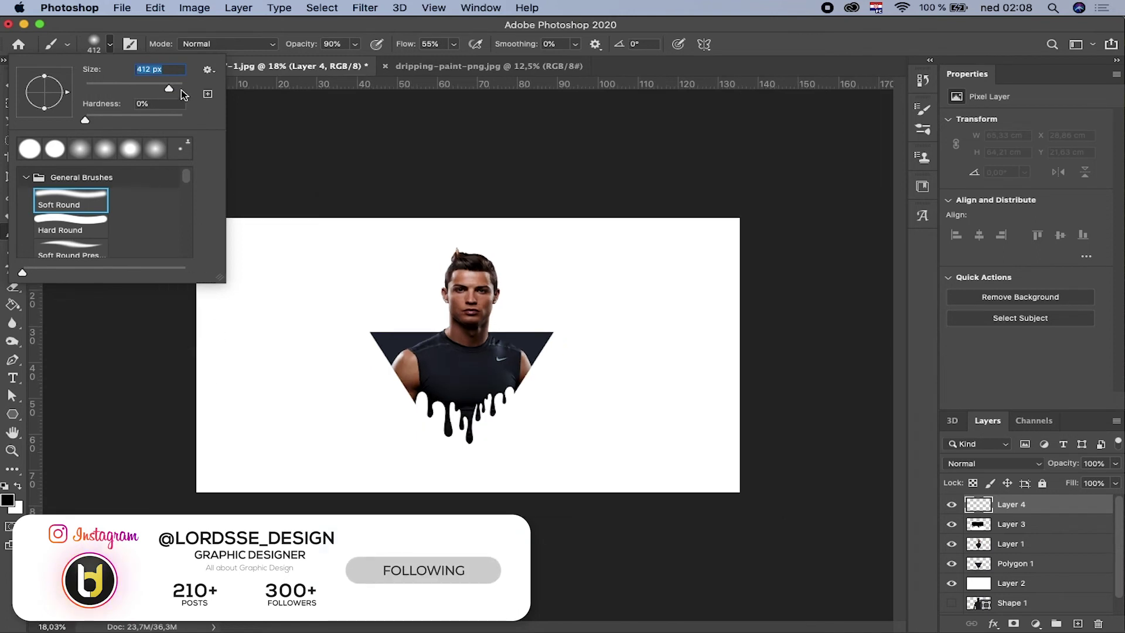
pyautogui.click(181, 89)
# - Paint soft shading around the canvas edges and corners on Layer 4
pyautogui.moveTo(196, 431); pyautogui.dragTo(188, 414)
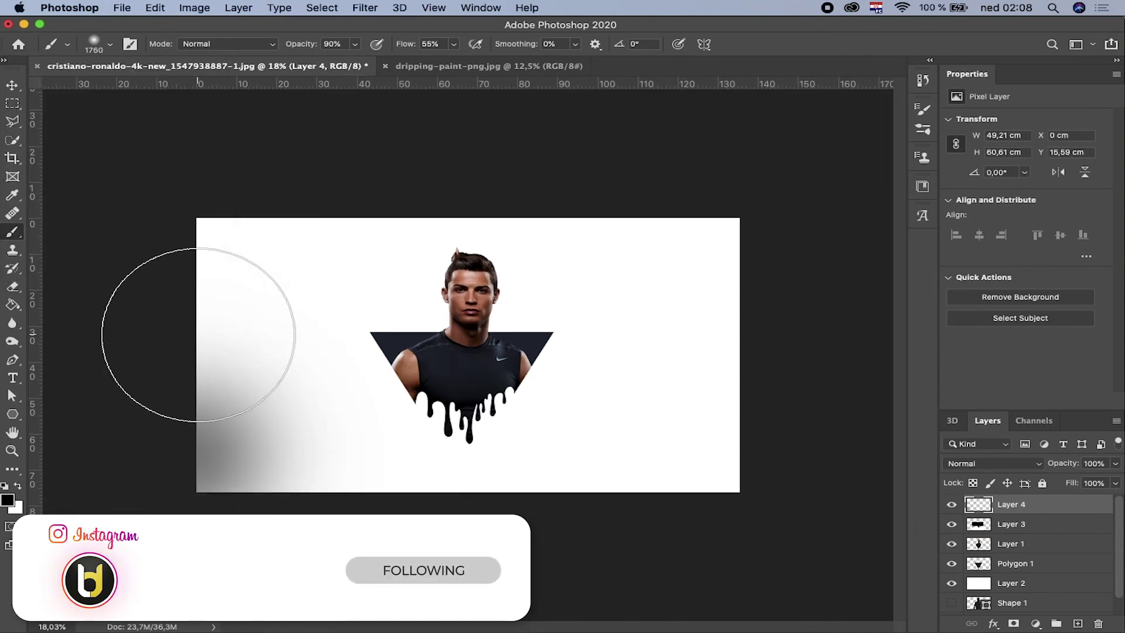
pyautogui.moveTo(198, 334)
pyautogui.mouseDown()
pyautogui.moveTo(239, 238)
pyautogui.moveTo(272, 502)
pyautogui.moveTo(377, 490)
pyautogui.moveTo(540, 515)
pyautogui.moveTo(703, 477)
pyautogui.moveTo(726, 452)
pyautogui.moveTo(771, 369)
pyautogui.moveTo(774, 251)
pyautogui.mouseUp()
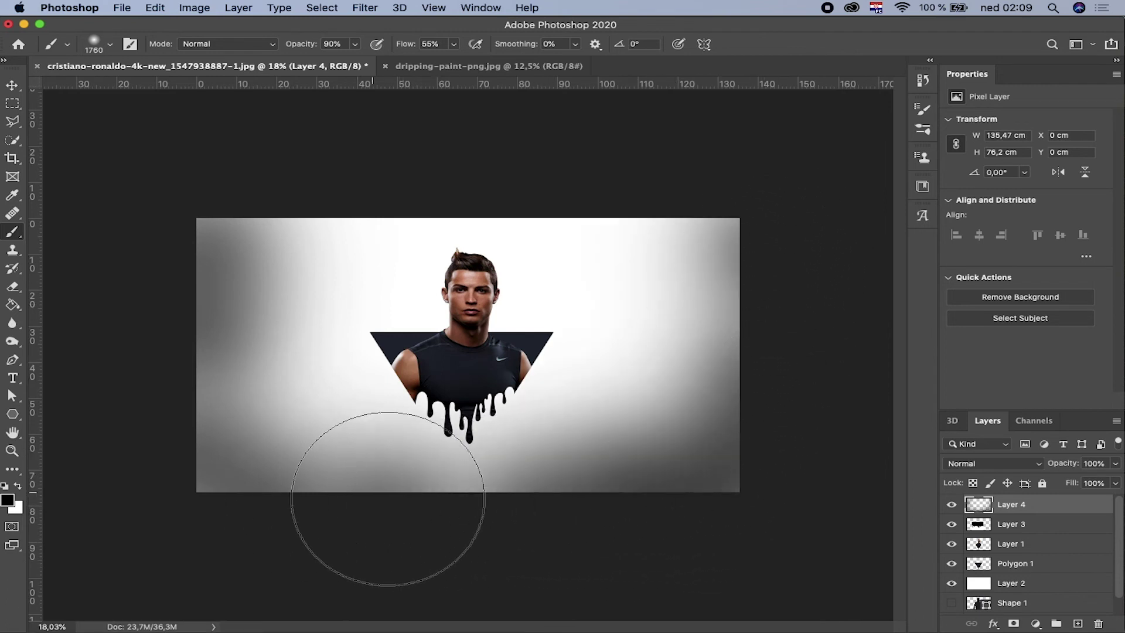
pyautogui.moveTo(387, 498)
pyautogui.mouseDown()
pyautogui.moveTo(284, 465)
pyautogui.moveTo(206, 415)
pyautogui.moveTo(164, 339)
pyautogui.mouseUp()
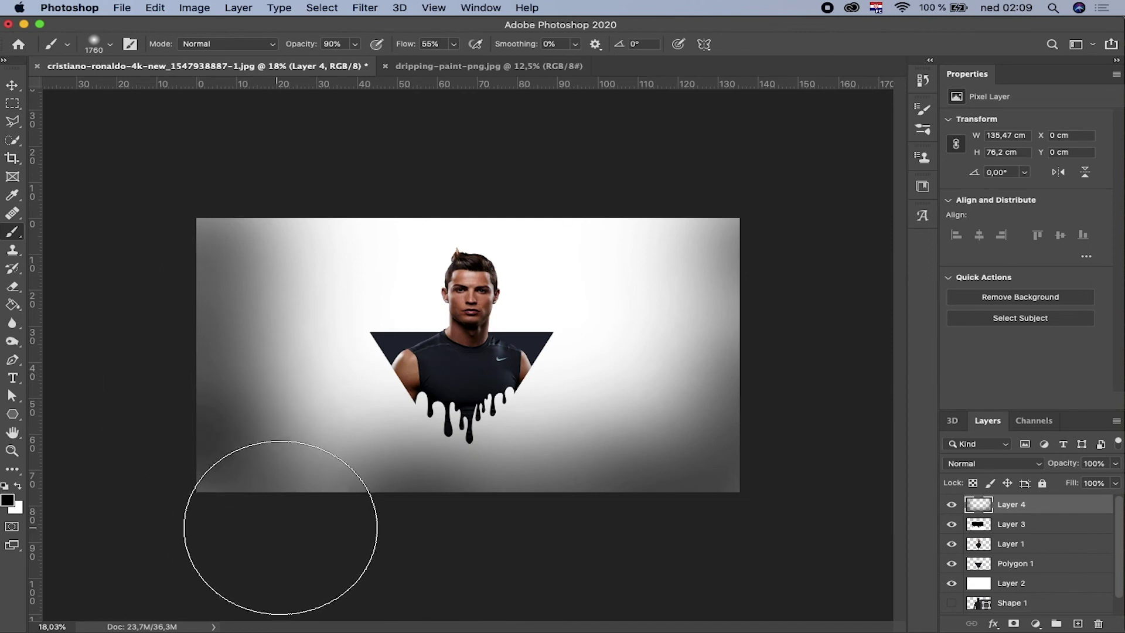
pyautogui.moveTo(695, 251)
pyautogui.mouseDown()
pyautogui.moveTo(748, 439)
pyautogui.moveTo(668, 492)
pyautogui.mouseUp()
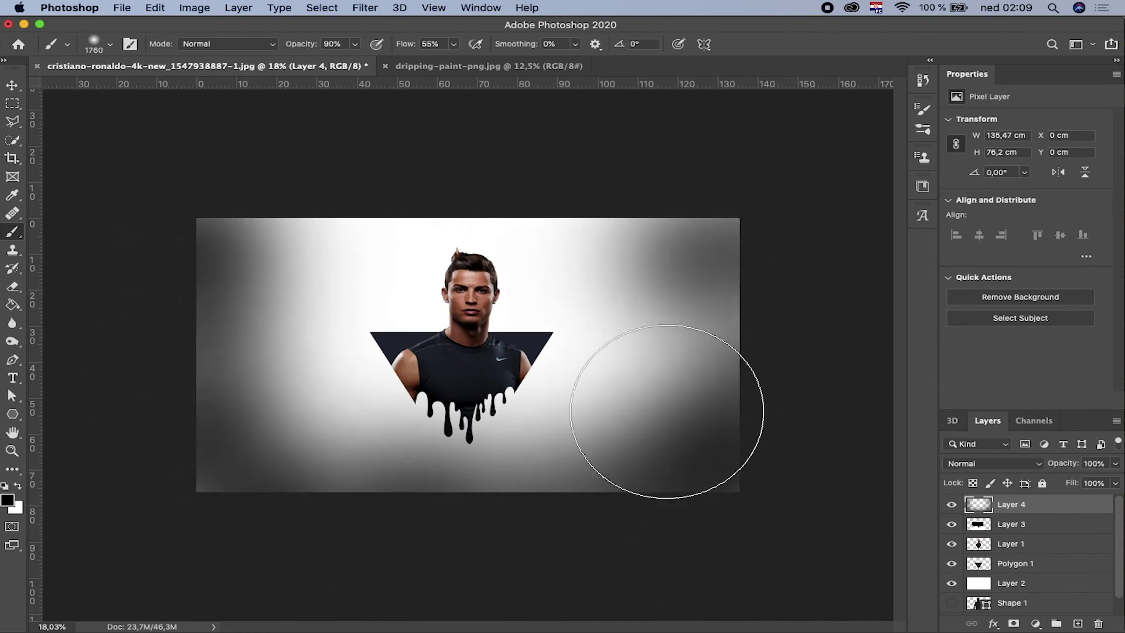
pyautogui.moveTo(615, 427)
pyautogui.mouseDown()
pyautogui.moveTo(452, 502)
pyautogui.moveTo(300, 461)
pyautogui.moveTo(271, 414)
pyautogui.moveTo(244, 283)
pyautogui.mouseUp()
pyautogui.moveTo(677, 329)
pyautogui.mouseDown()
pyautogui.moveTo(657, 213)
pyautogui.moveTo(691, 252)
pyautogui.mouseUp()
# - Lower the vignette Layer 4's opacity to 39%
pyautogui.moveTo(1114, 467)
pyautogui.mouseDown()
pyautogui.moveTo(1053, 477)
pyautogui.moveTo(1071, 478)
pyautogui.mouseUp()
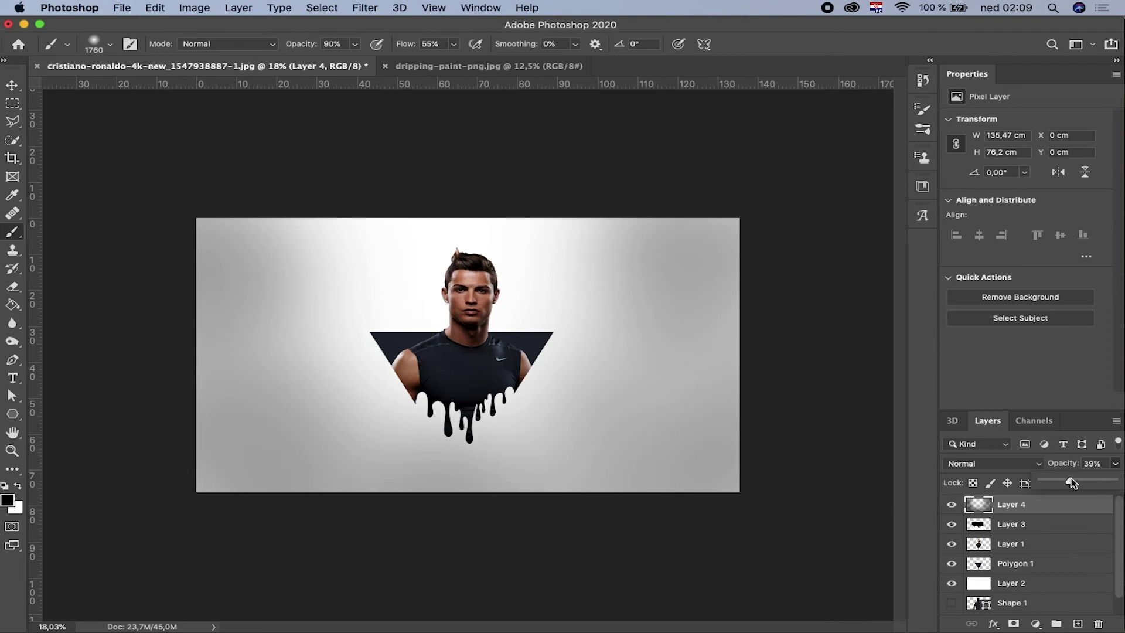
pyautogui.scroll(2, 547, 402)
pyautogui.press('v')
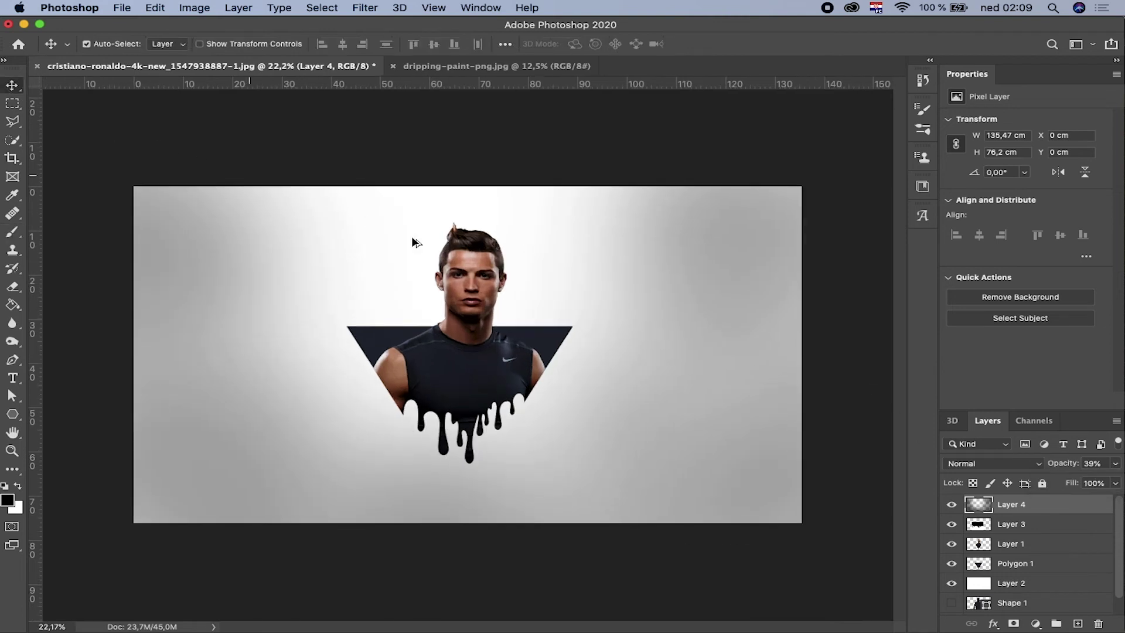
pyautogui.moveTo(1011, 509)
pyautogui.mouseDown()
pyautogui.moveTo(1011, 573)
pyautogui.moveTo(1008, 538)
pyautogui.moveTo(1029, 529)
pyautogui.moveTo(1029, 495)
pyautogui.mouseUp()
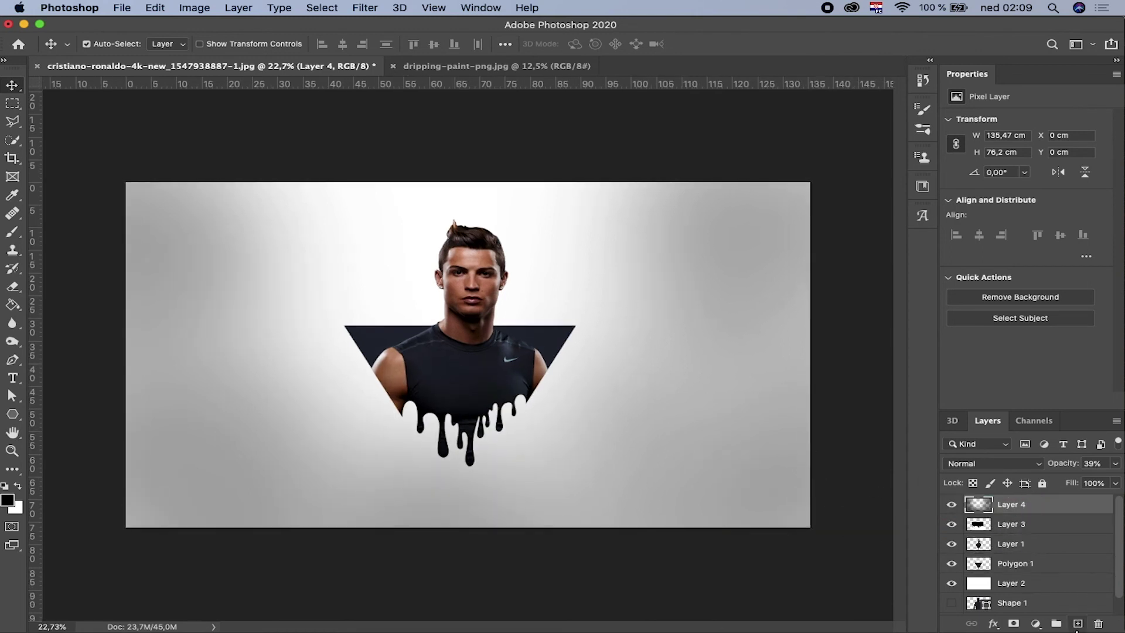
# - On a new layer, paint a soft white glow beside the man's head, undoing a dab over the face
pyautogui.click(1077, 623)
pyautogui.click(18, 485)
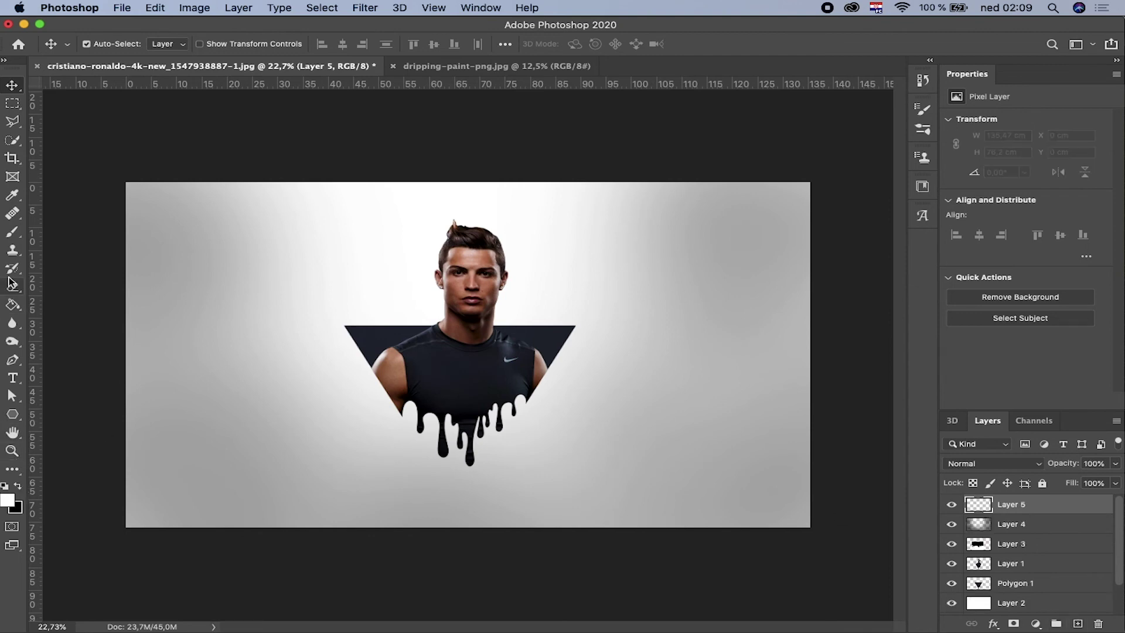
pyautogui.click(12, 232)
pyautogui.click(464, 287)
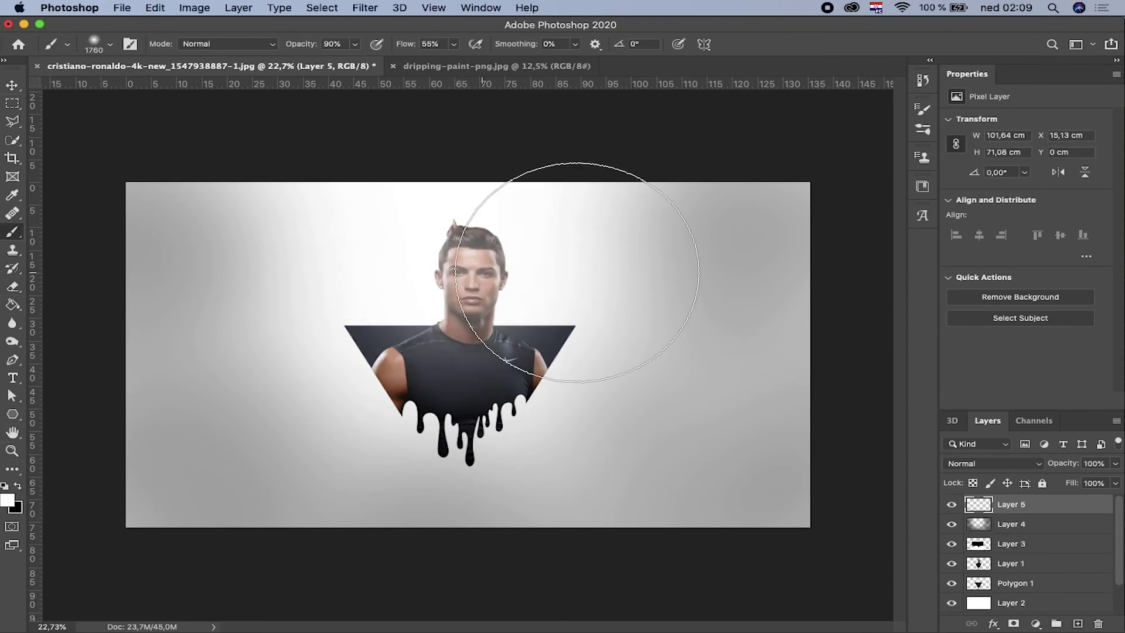
pyautogui.hotkey('ctrl', 'z')
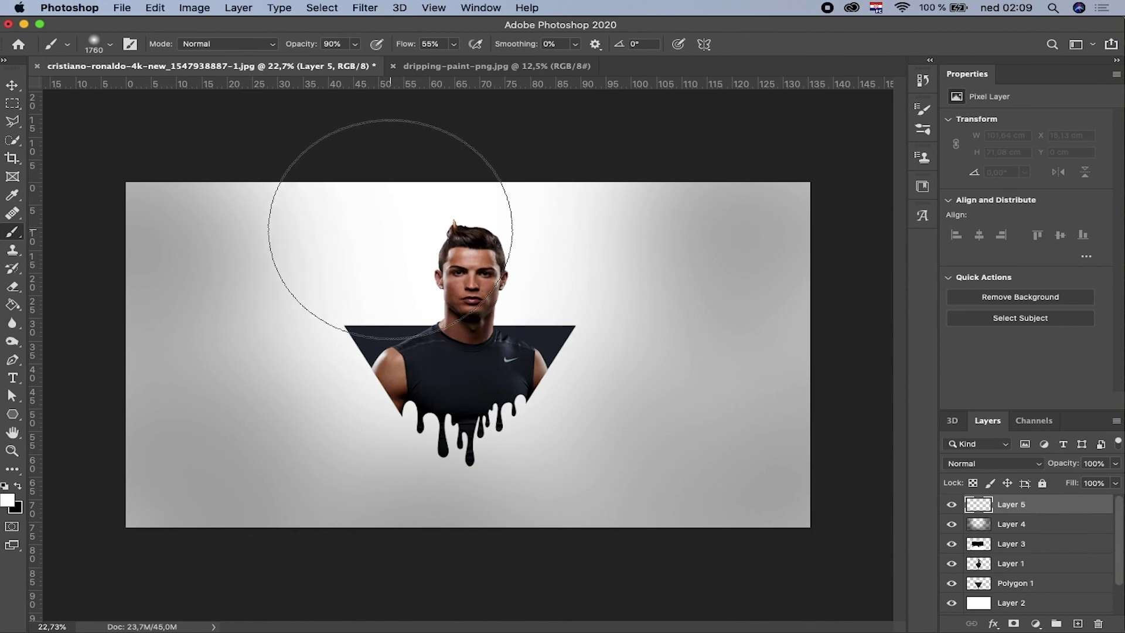
pyautogui.click(527, 240)
pyautogui.click(565, 227)
# - Fade the white glow Layer 5 to about 22% opacity
pyautogui.click(12, 85)
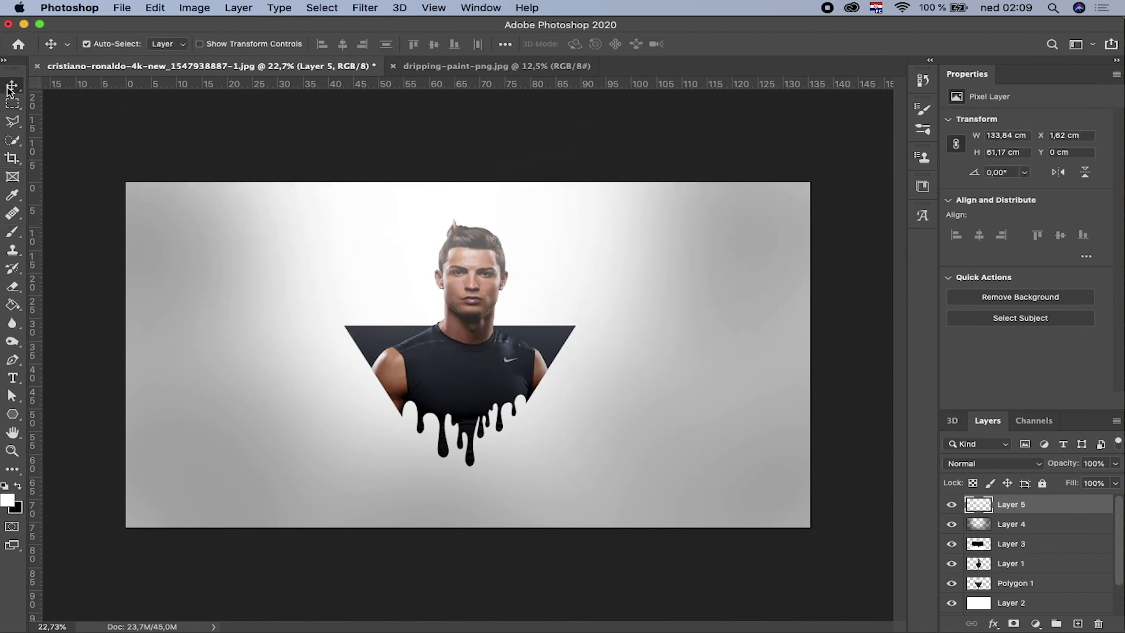
pyautogui.click(1114, 463)
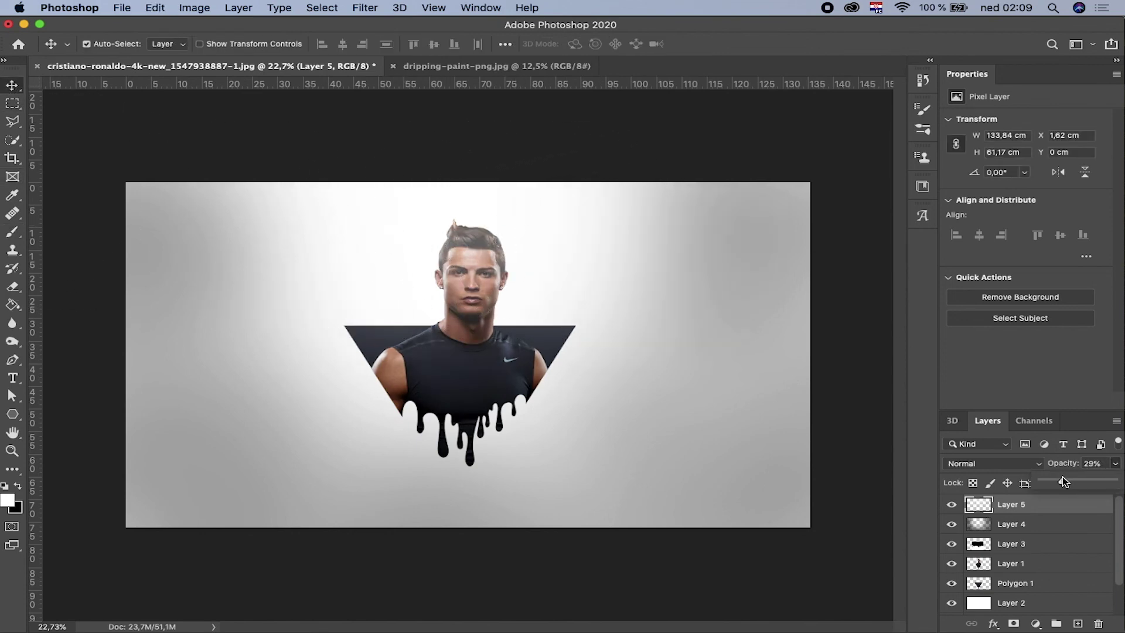
pyautogui.moveTo(1053, 477); pyautogui.dragTo(1058, 481)
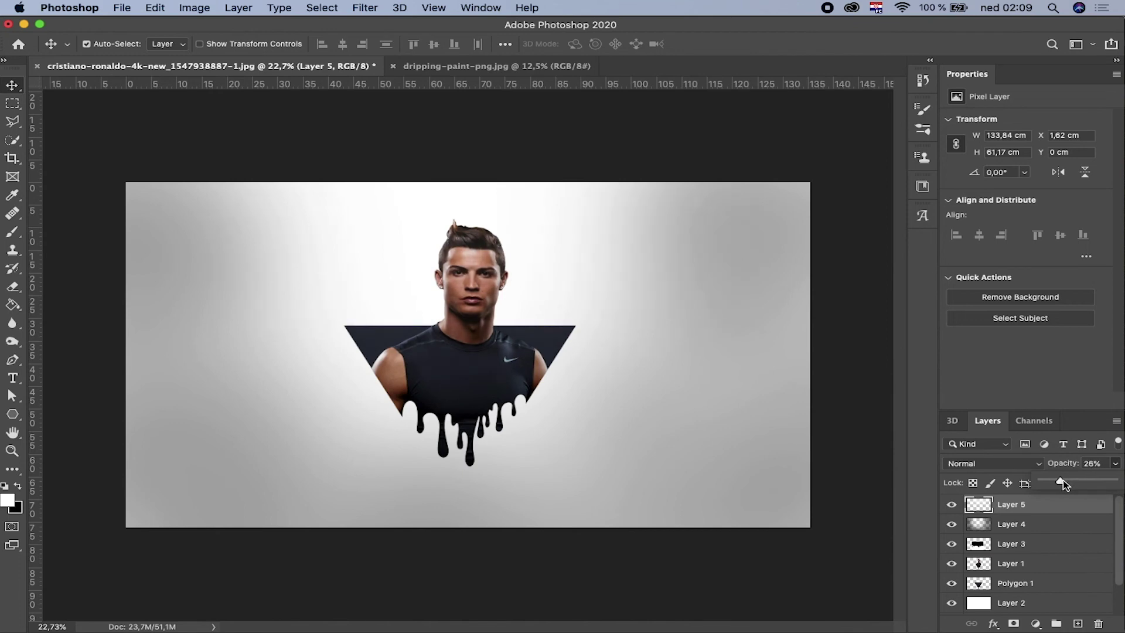
pyautogui.click(928, 492)
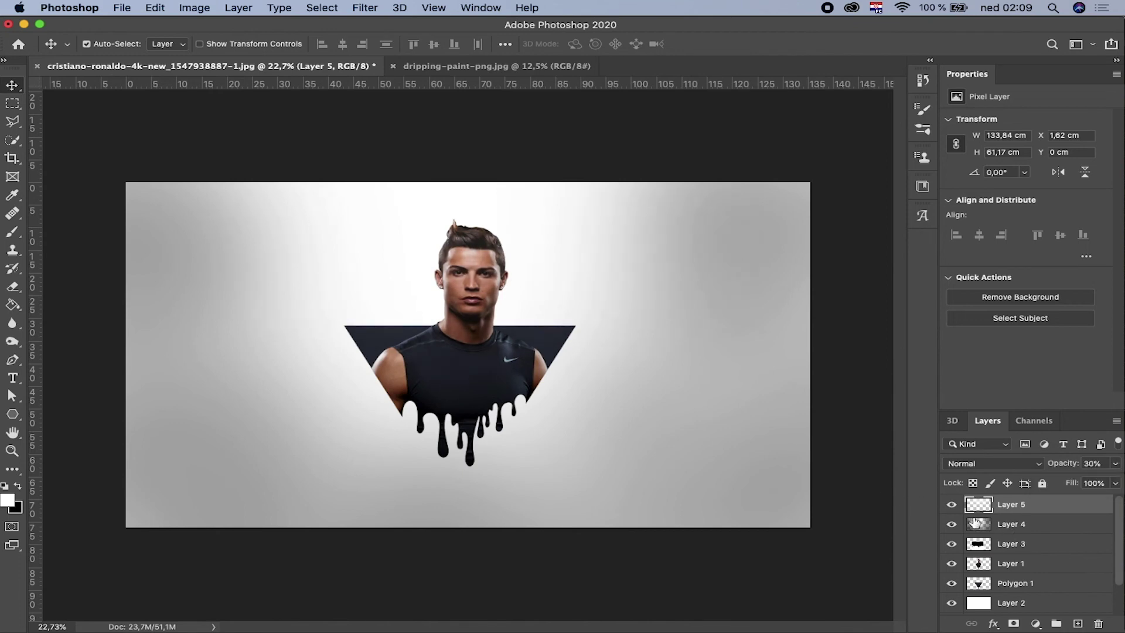
pyautogui.click(952, 505)
pyautogui.click(1115, 462)
pyautogui.moveTo(1052, 481); pyautogui.dragTo(1057, 481)
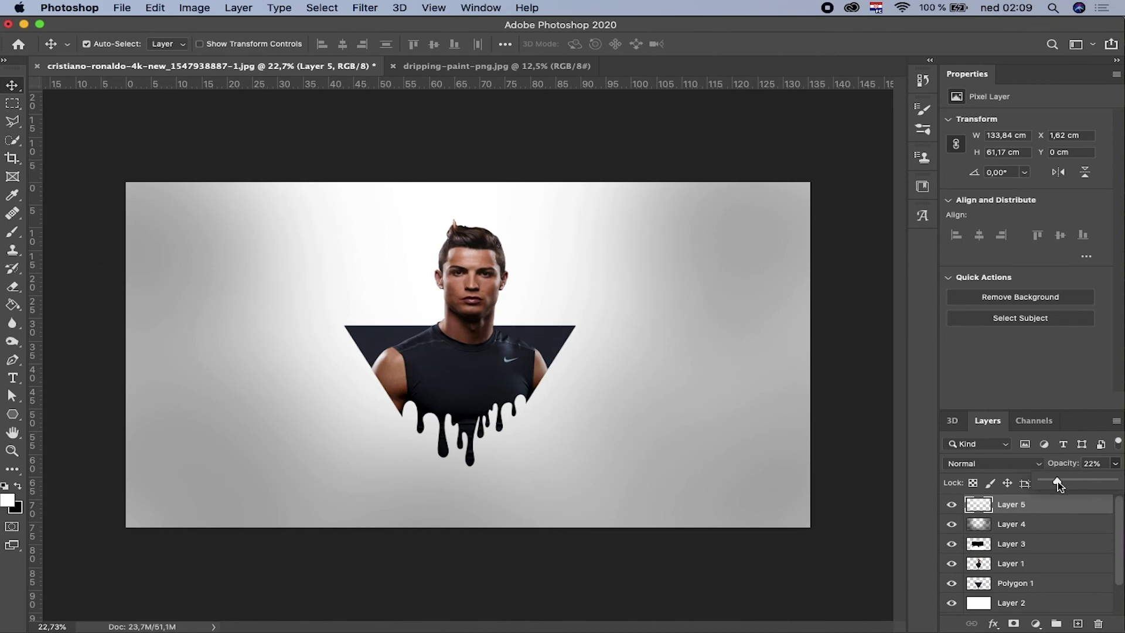
# - Fit the canvas on screen and lower the white glow Layer 5's opacity further
pyautogui.click(843, 454)
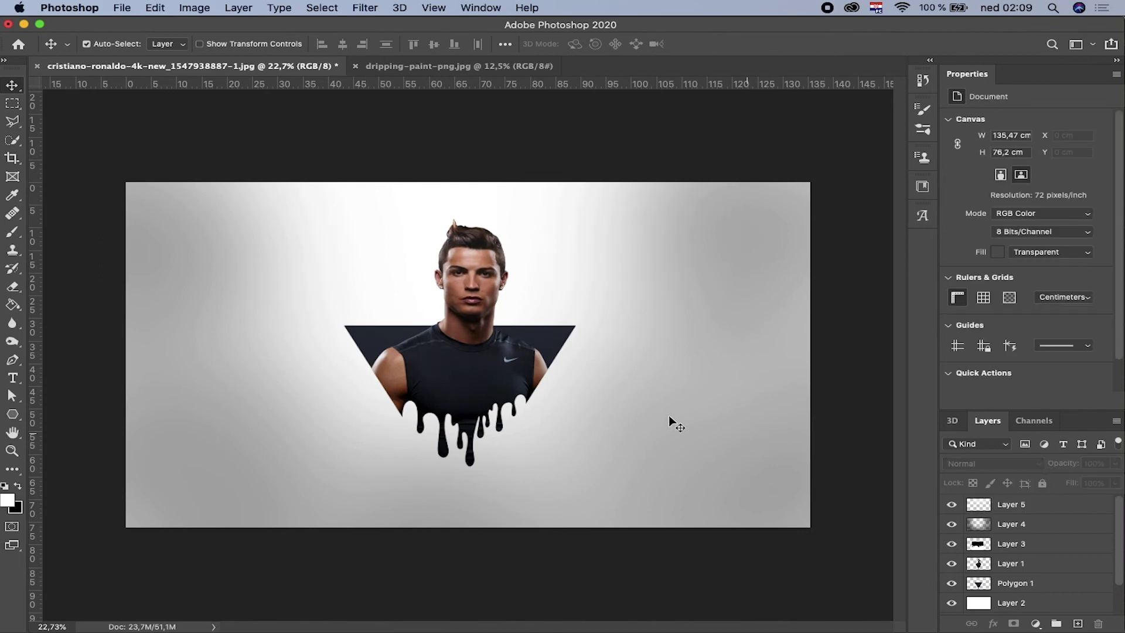
pyautogui.hotkey('ctrl', '0')
pyautogui.click(1049, 507)
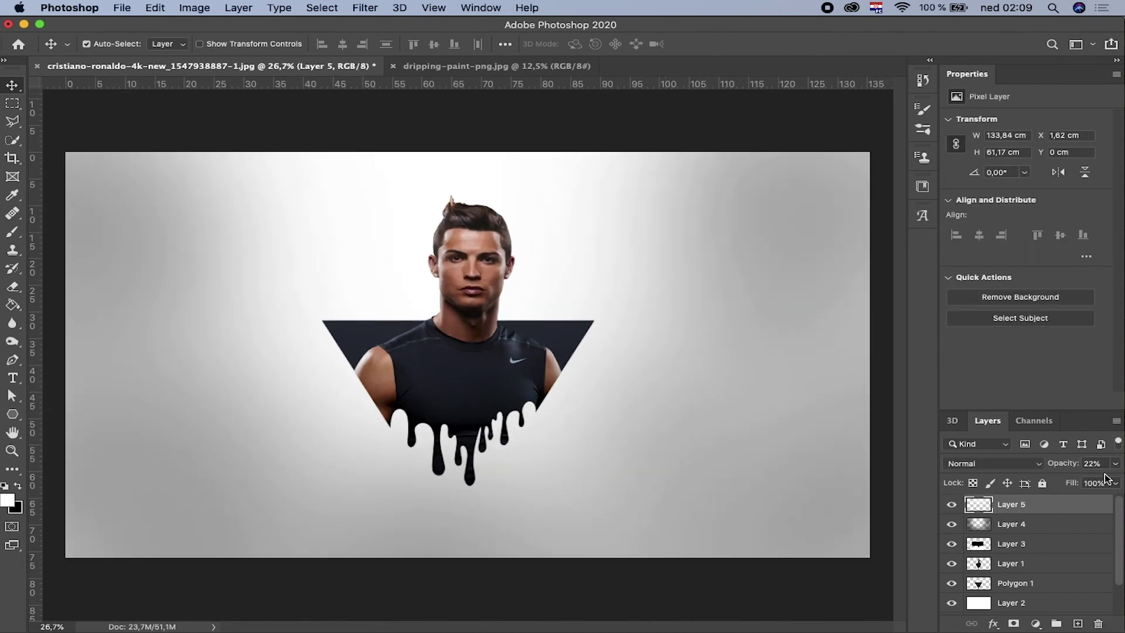
pyautogui.click(1115, 463)
pyautogui.moveTo(1048, 480); pyautogui.dragTo(1051, 481)
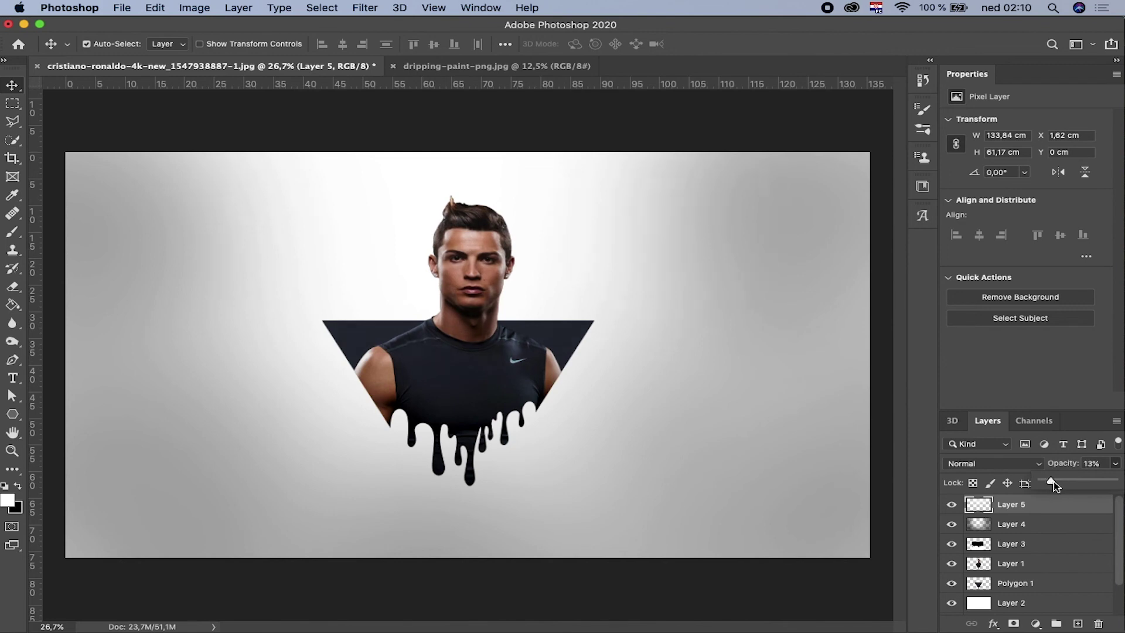
pyautogui.click(885, 467)
pyautogui.hotkey('ctrl', '-')
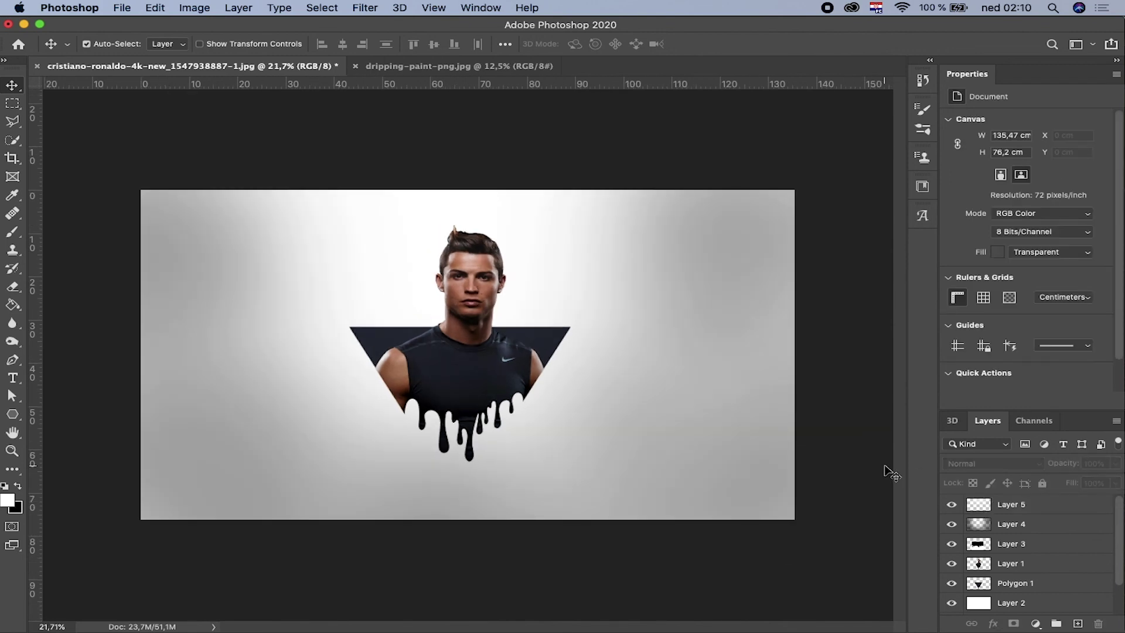
# - Set the grey vignette Layer 4 to about 28% opacity
pyautogui.click(1015, 524)
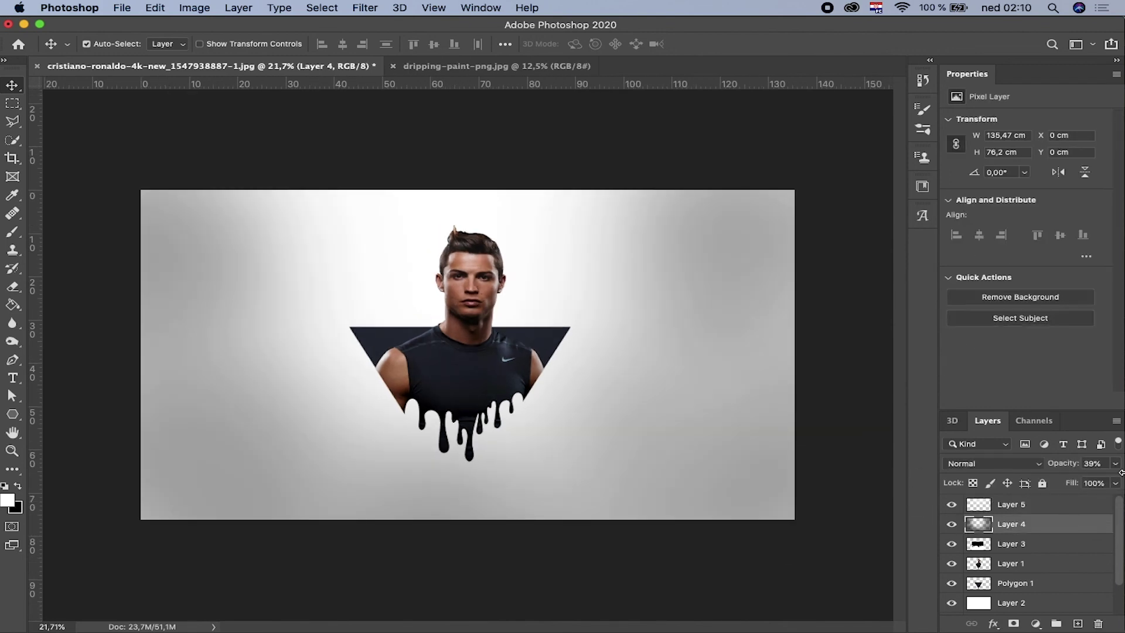
pyautogui.click(1115, 463)
pyautogui.moveTo(1062, 479); pyautogui.dragTo(1062, 482)
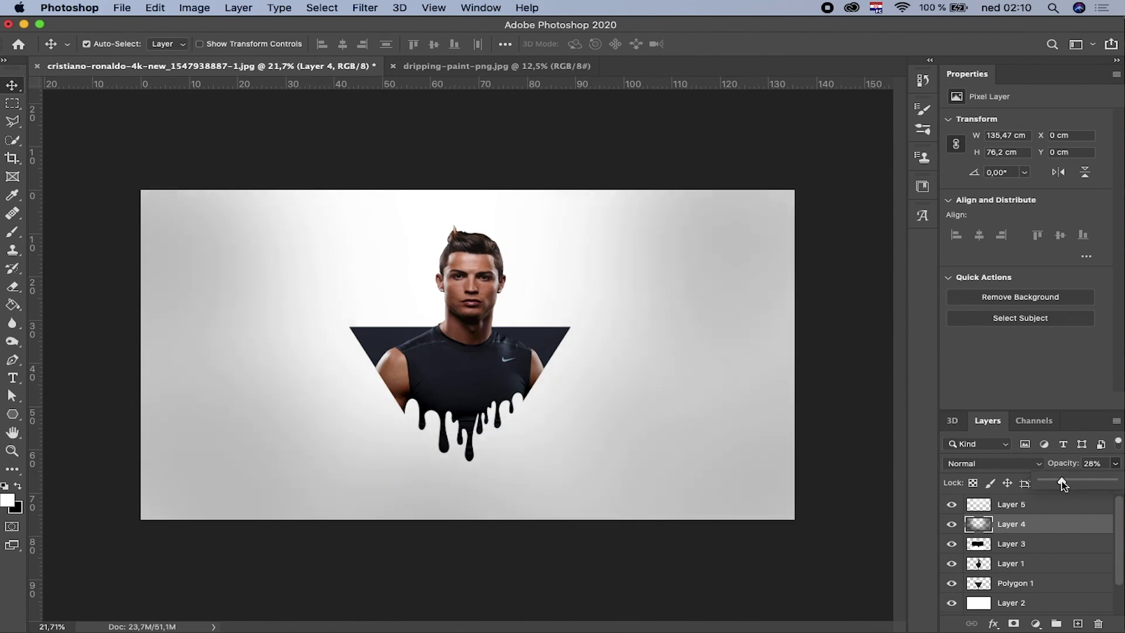
pyautogui.click(865, 460)
pyautogui.scroll(2, 686, 417)
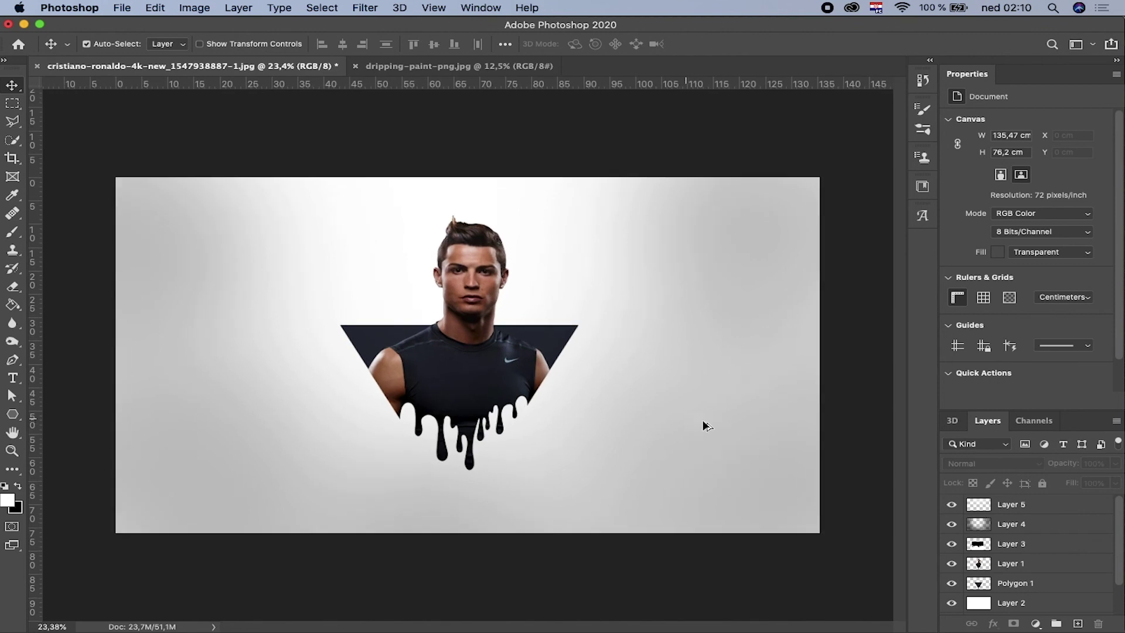
# - Set the white glow Layer 5 to about 20% opacity
pyautogui.click(1009, 508)
pyautogui.click(1115, 463)
pyautogui.moveTo(1068, 480); pyautogui.dragTo(1063, 486)
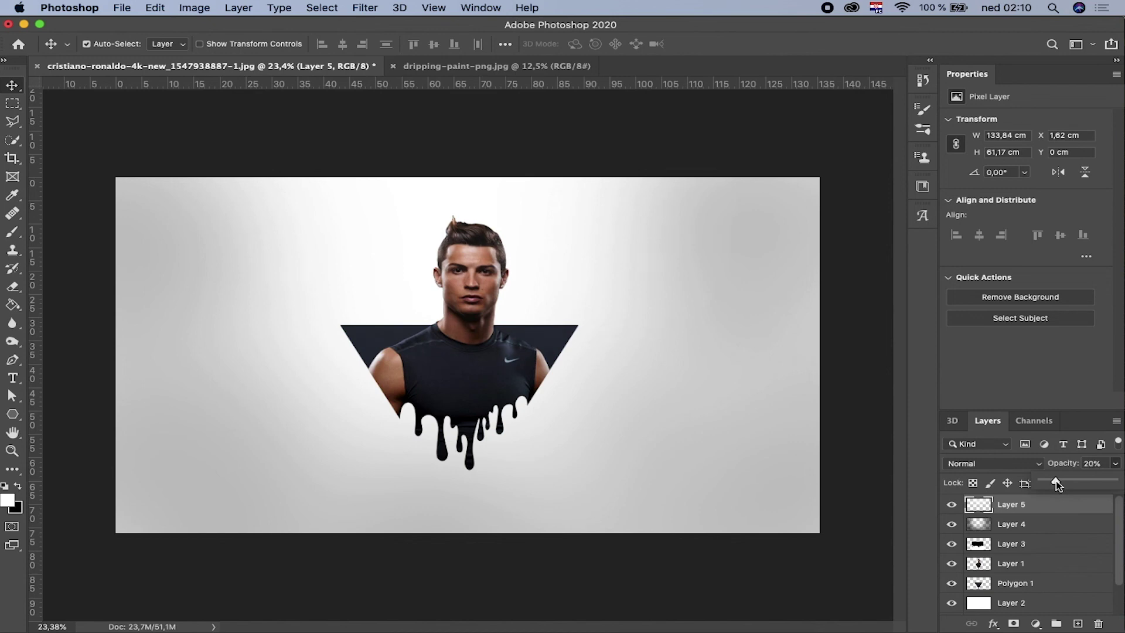
pyautogui.click(853, 470)
pyautogui.scroll(2, 784, 465)
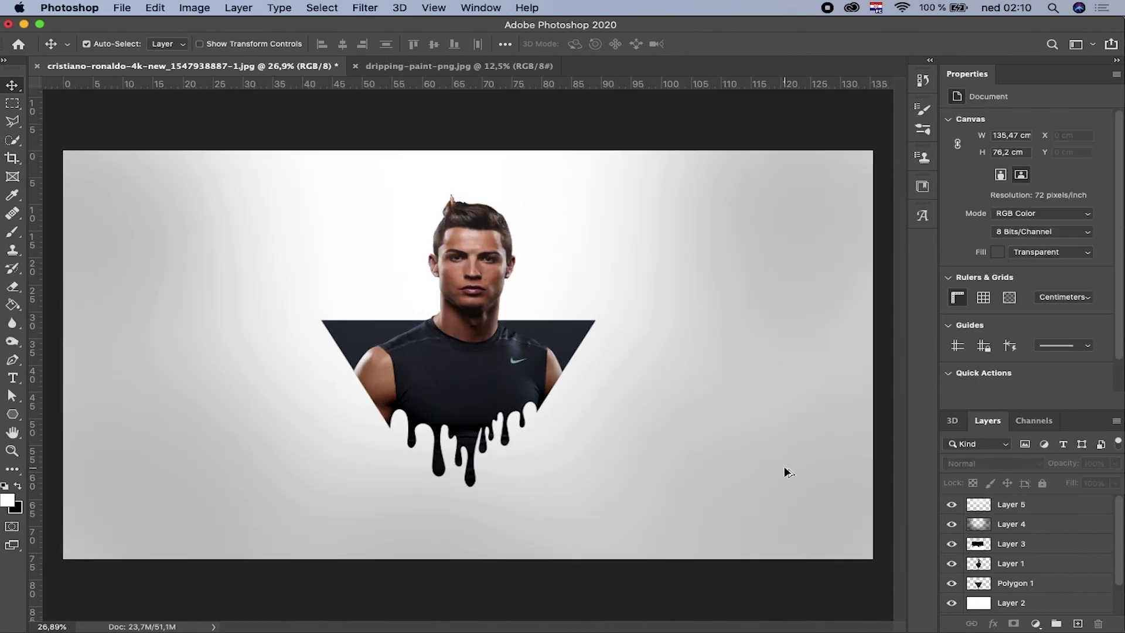
pyautogui.scroll(-1, 783, 466)
pyautogui.scroll(-1, 790, 468)
pyautogui.scroll(-2, 797, 475)
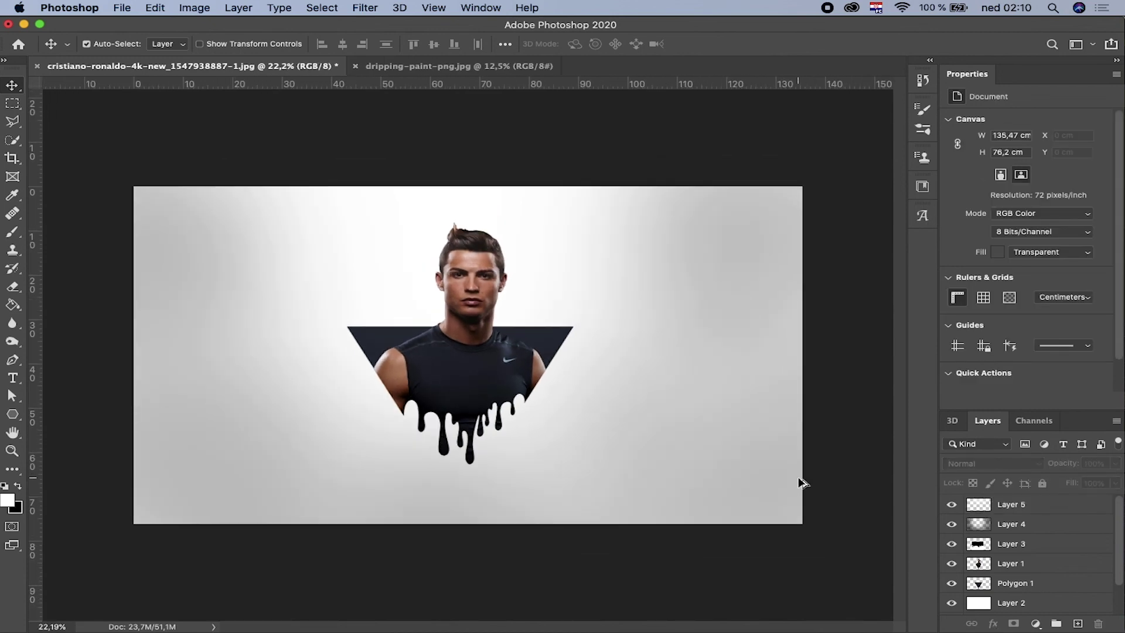